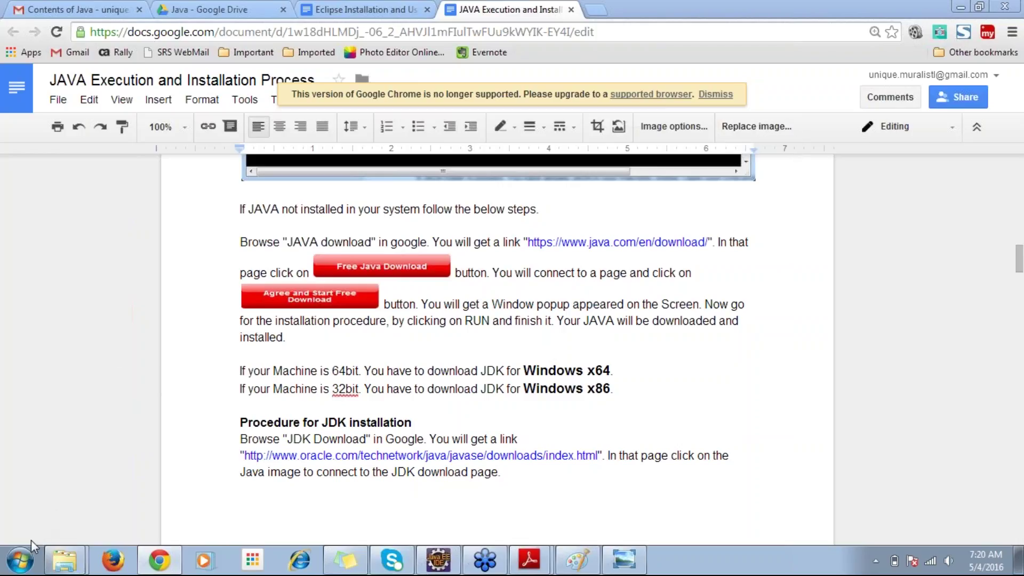
left_click(20, 560)
mouse_move(51, 424)
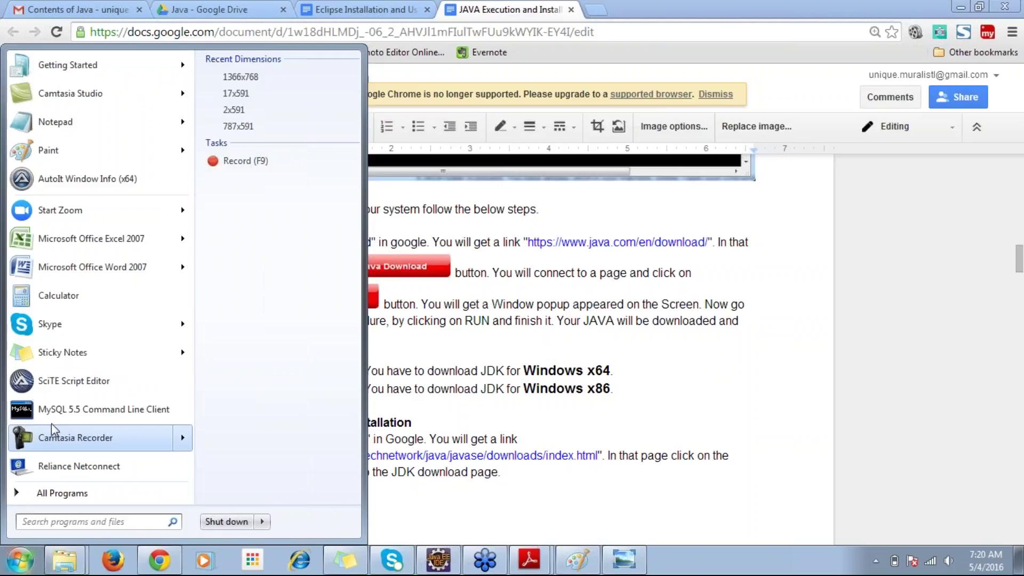
left_click(531, 315)
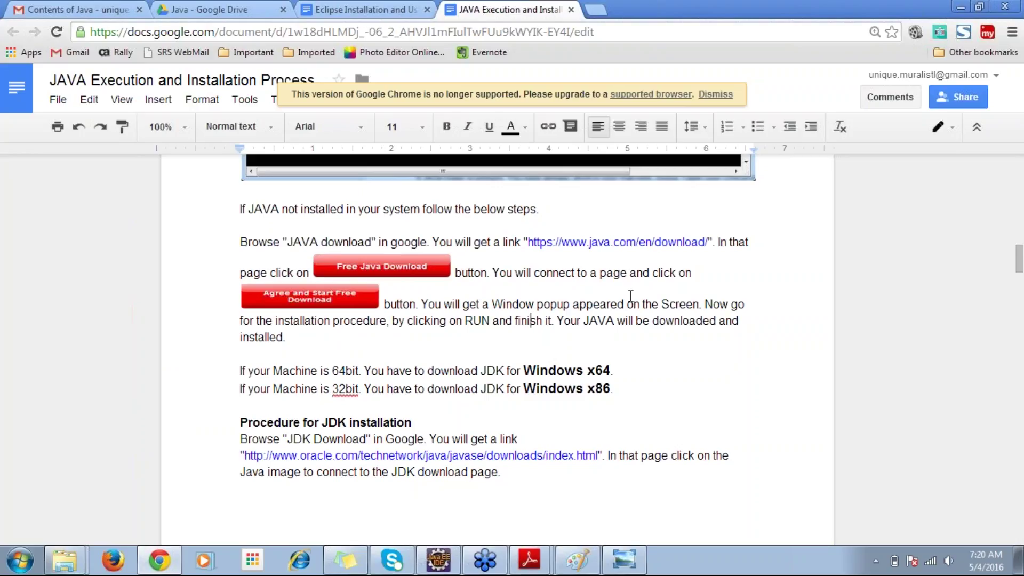
Open a Command Prompt with cmd and check the installed Java version by running java -version.
key("super+r")
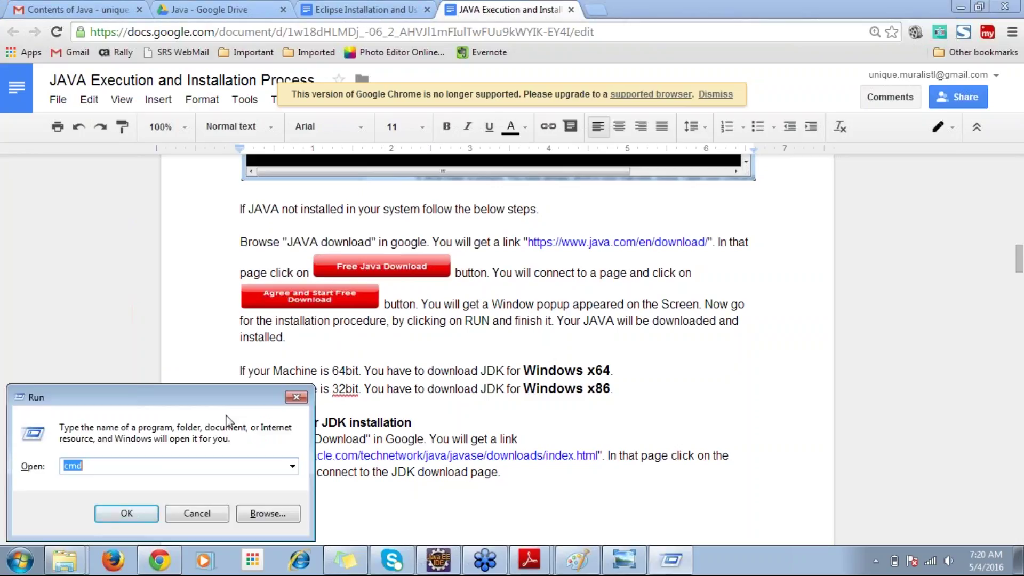
left_click_drag(185, 396, 219, 300)
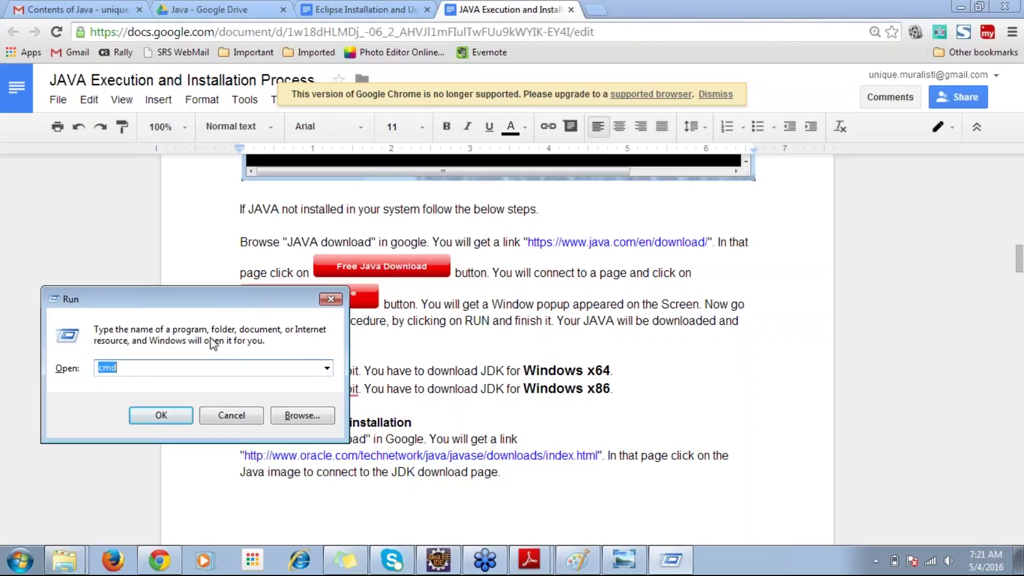
type("cmd")
key("Return")
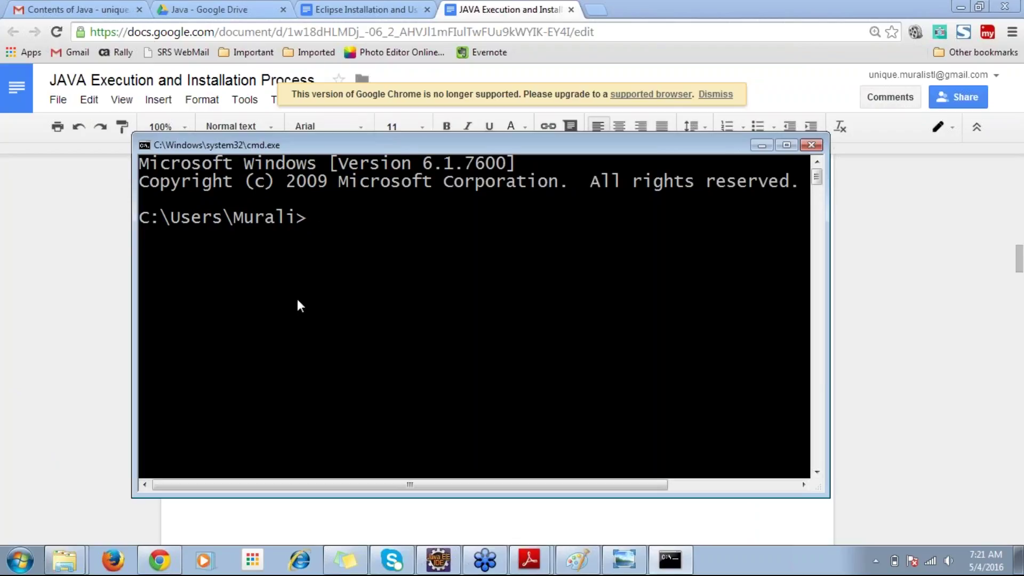
type("java -version")
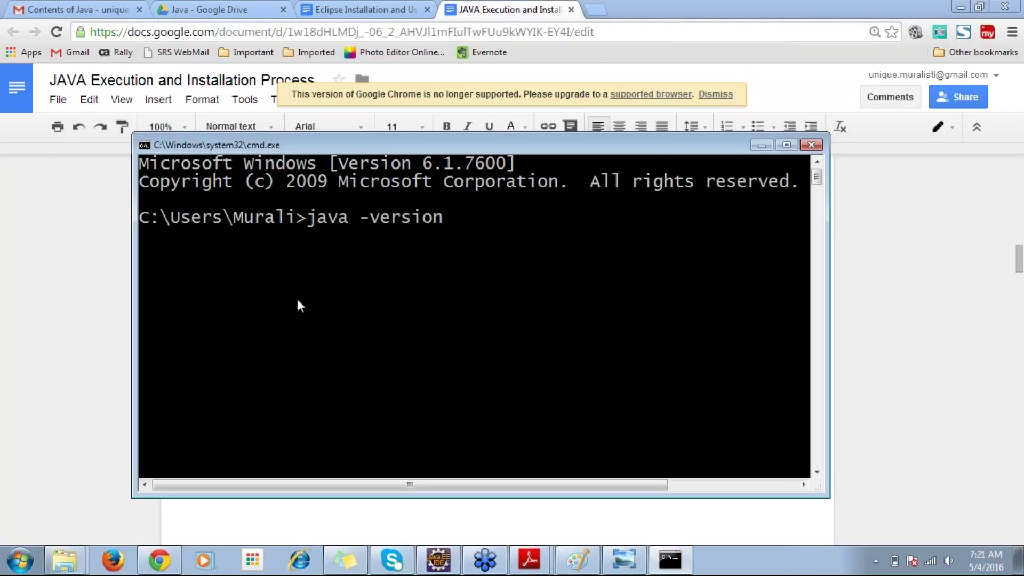
key("Return")
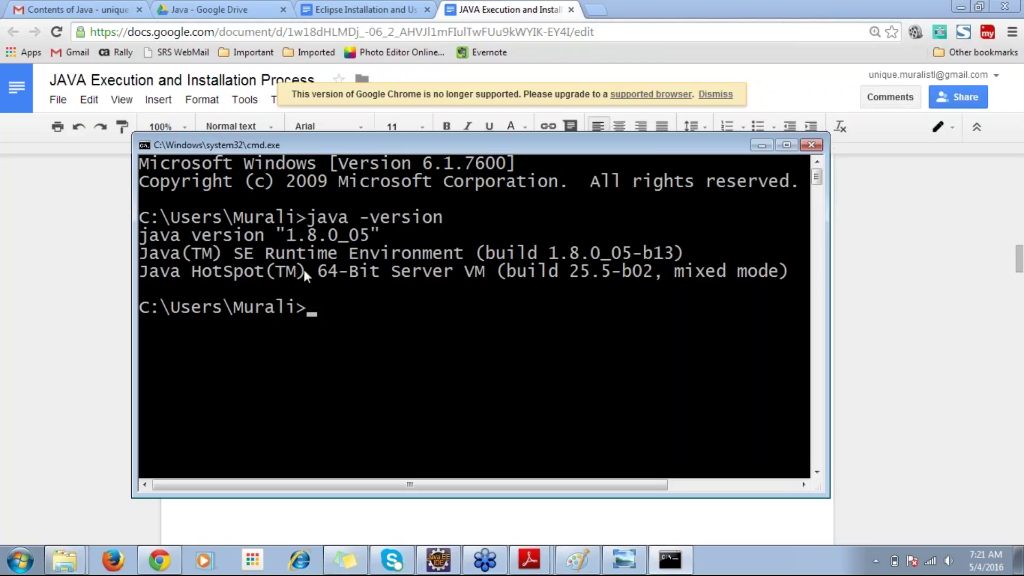
Switch to Windows Photo Viewer to review the JDK components in the 4_JavaExecution image, and return to the installation document.
left_click(89, 297)
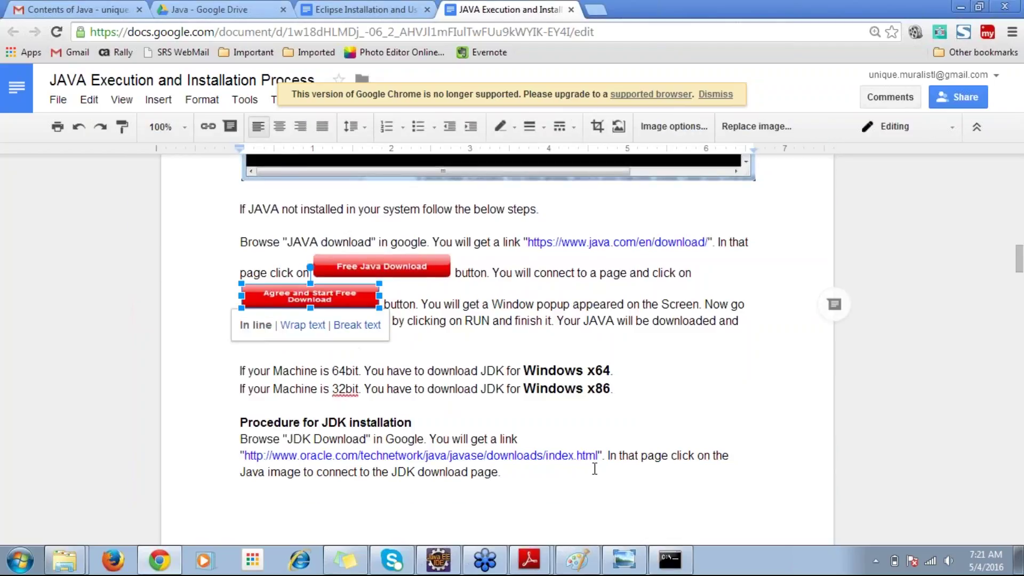
left_click(623, 560)
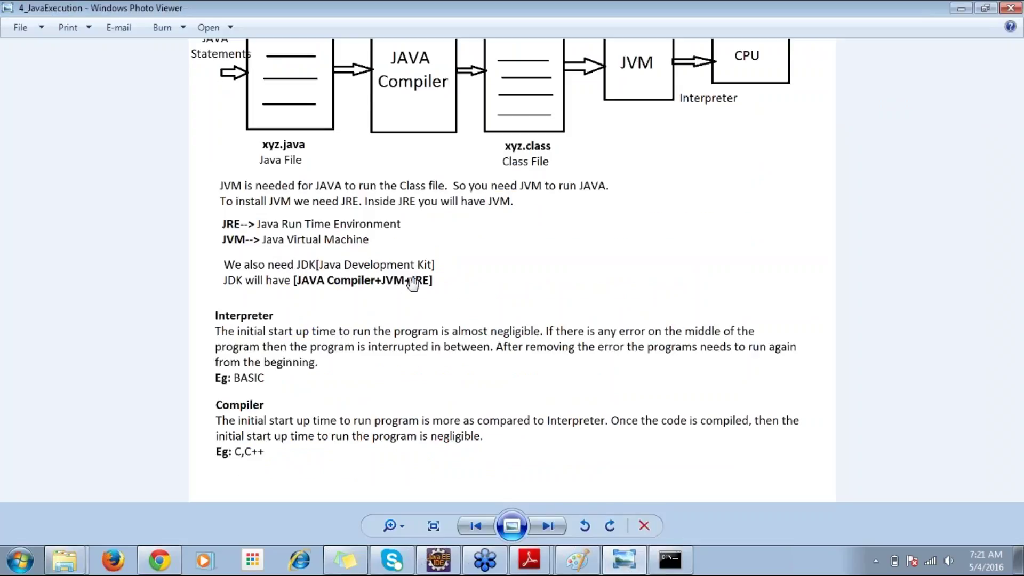
key("alt+Tab")
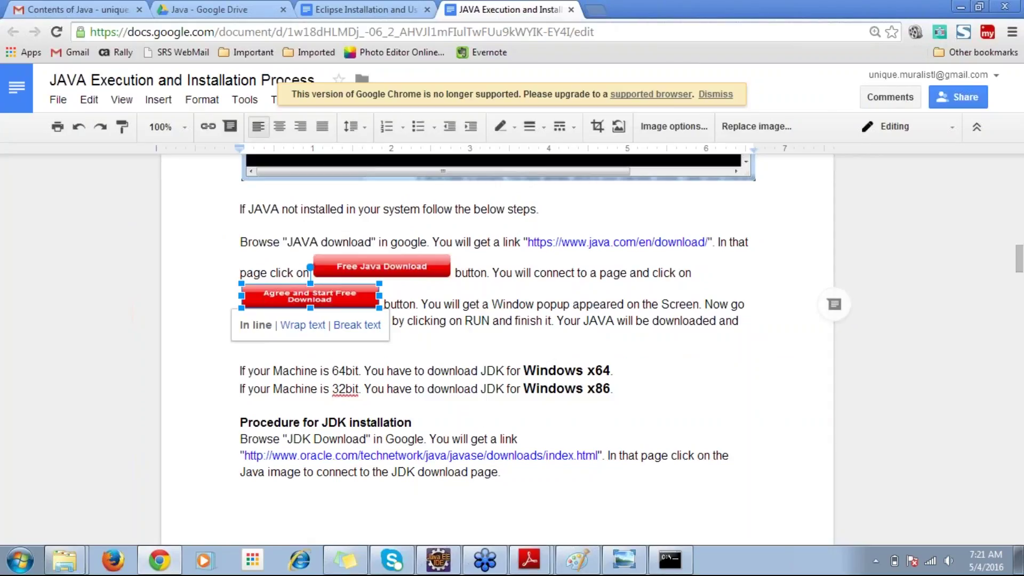
Search Google for "jdk download" in a new browser tab.
left_click(596, 10)
type("jdk do")
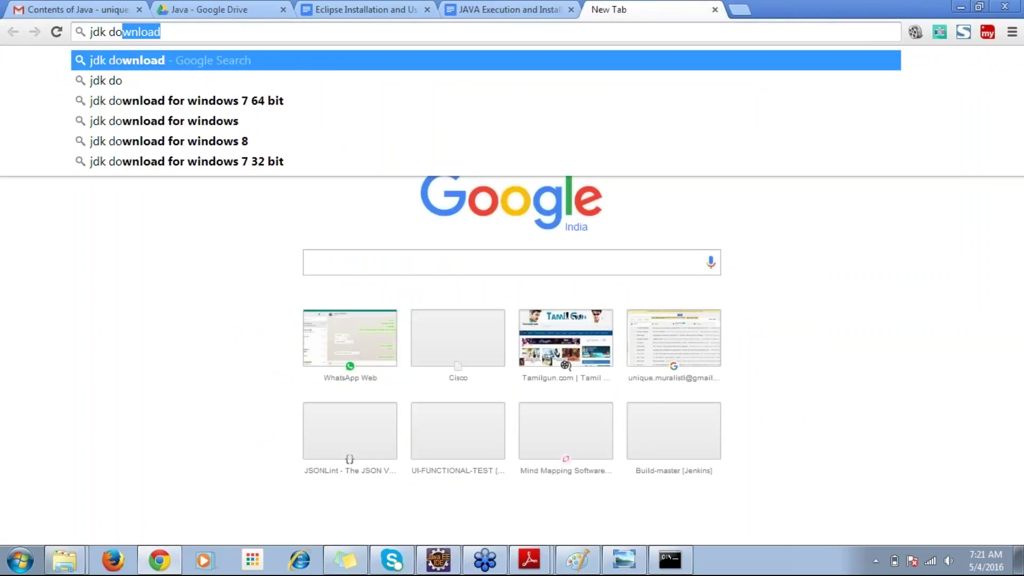
type("wnload")
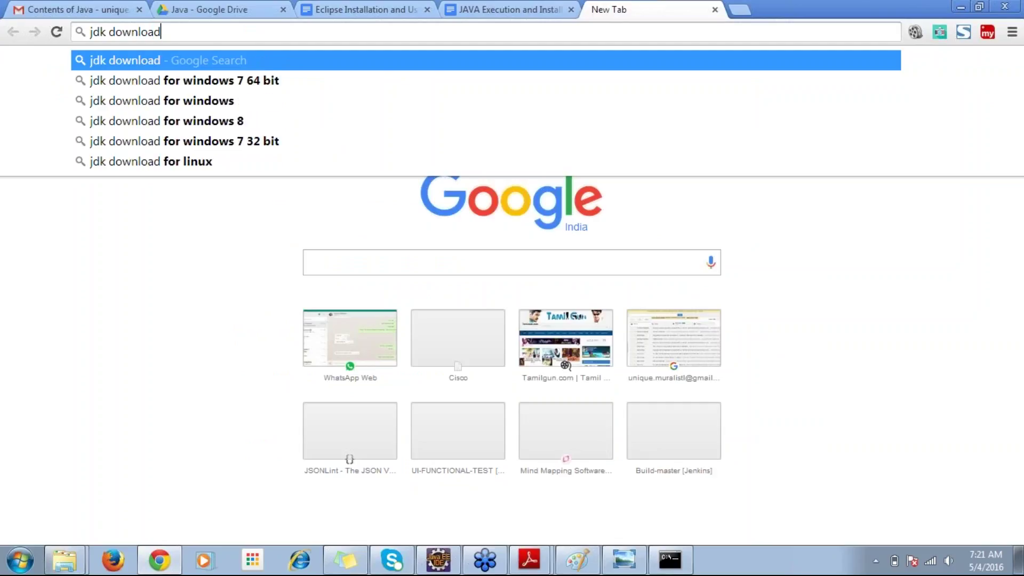
key("Down")
key("Up")
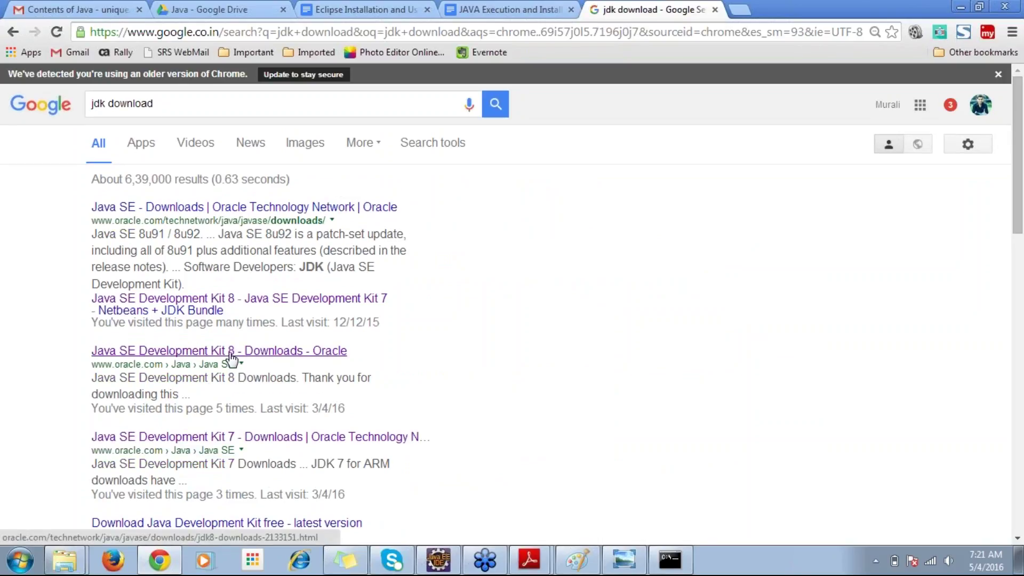
left_click(173, 356)
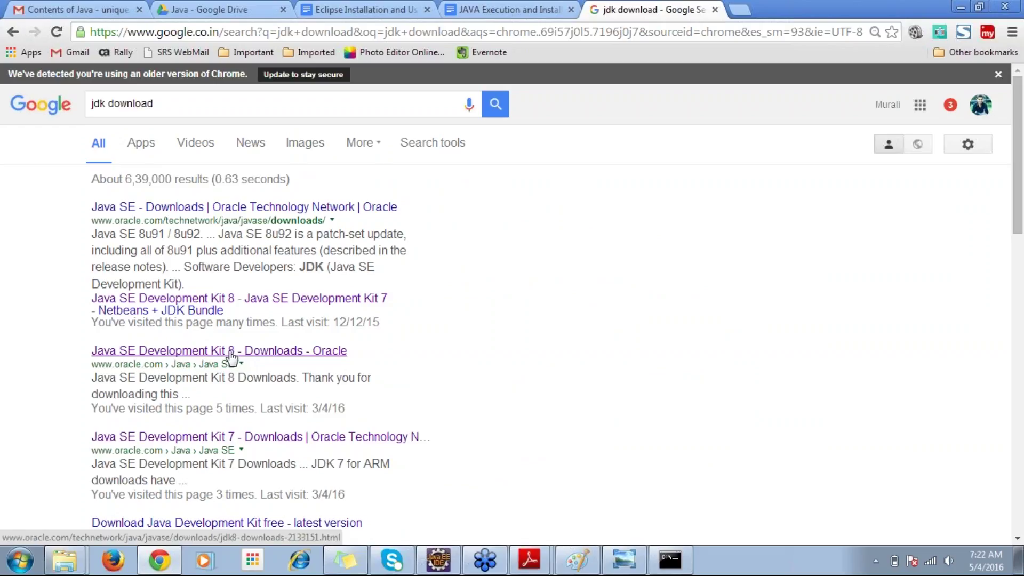
left_click(230, 353)
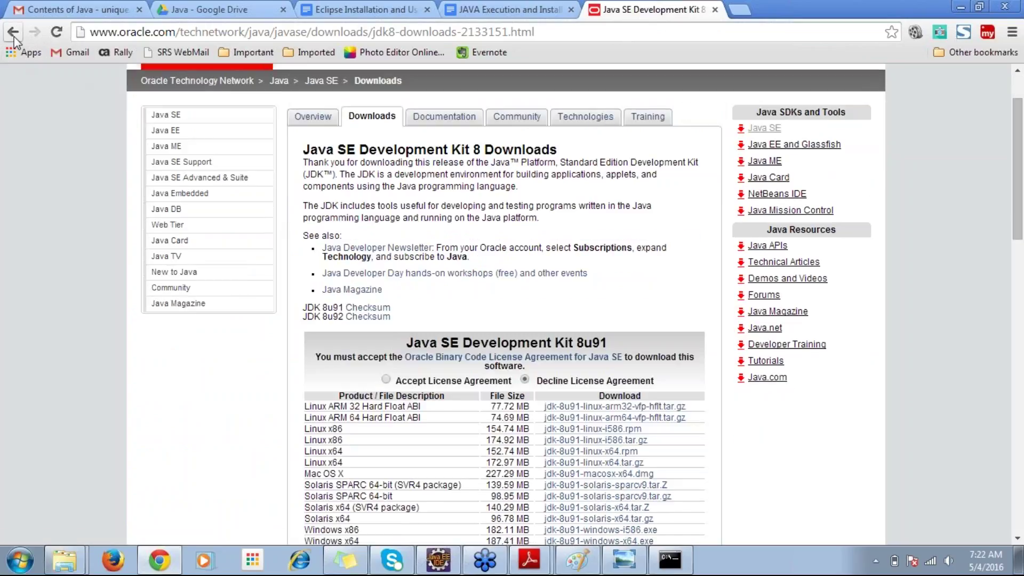
left_click(13, 32)
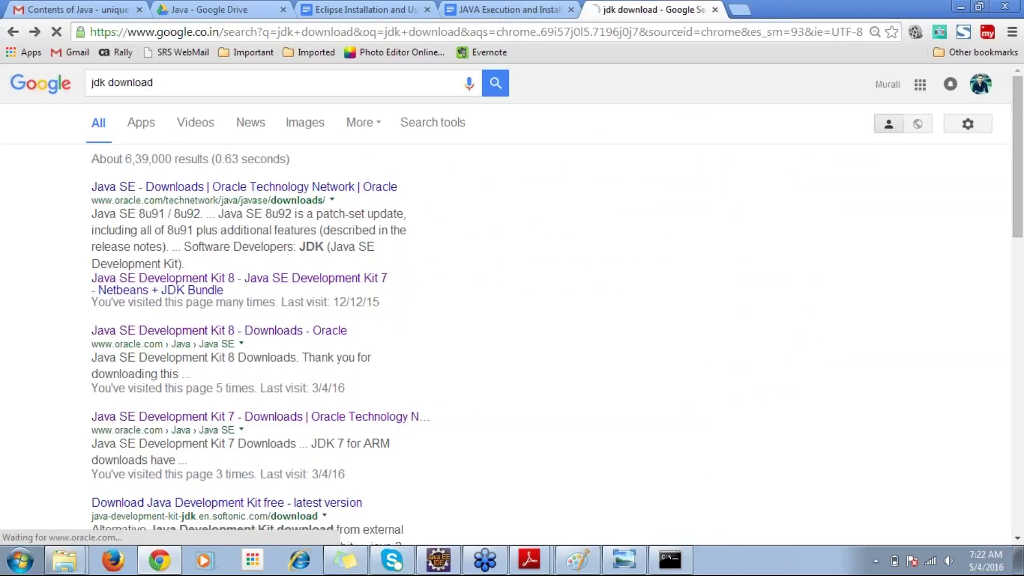
Open Oracle's Java SE Downloads page from the search results and go to its Java Platform (JDK) 8u91 / 8u92 download page.
left_click(186, 208)
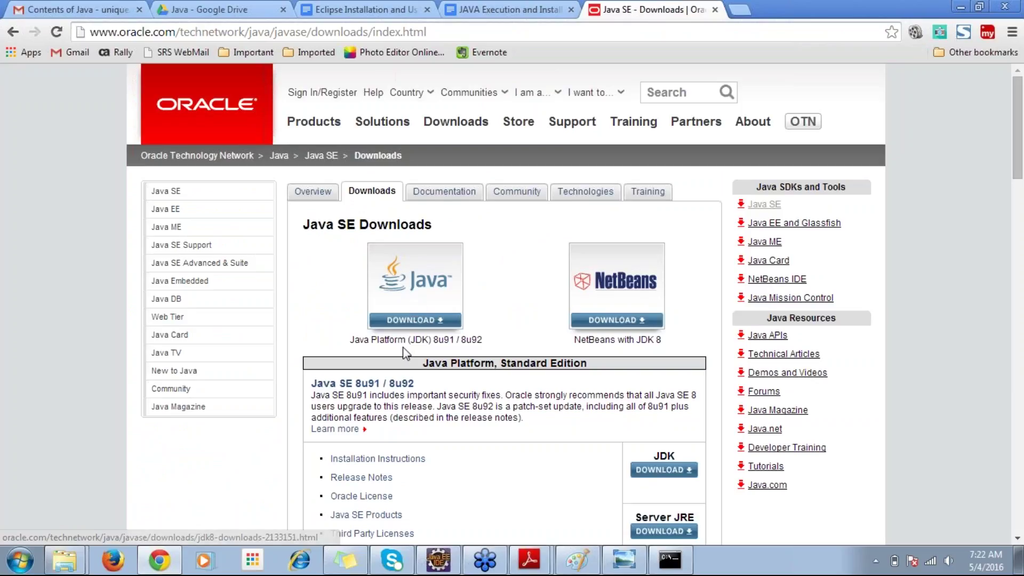
double_click(411, 341)
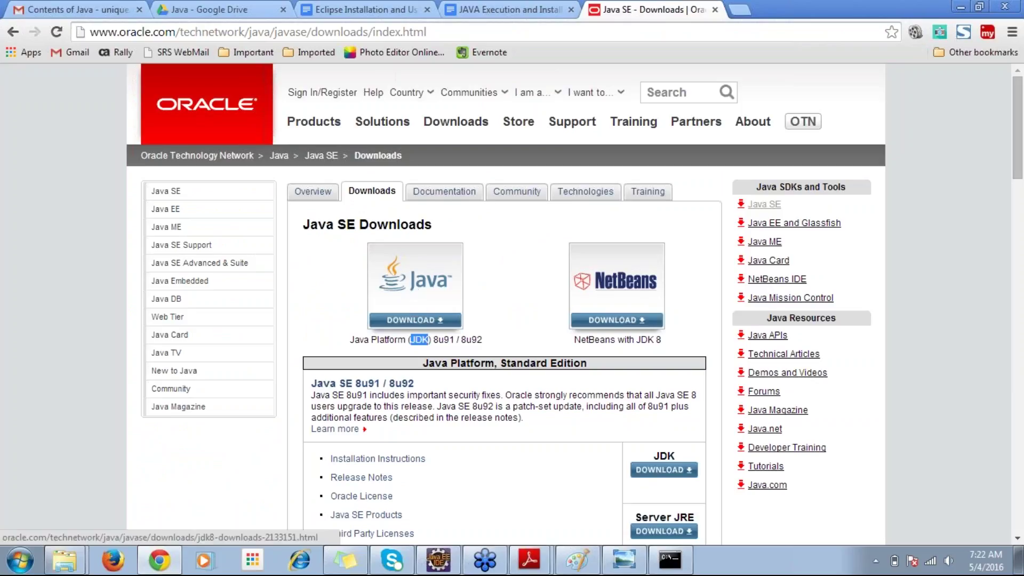
left_click(415, 282)
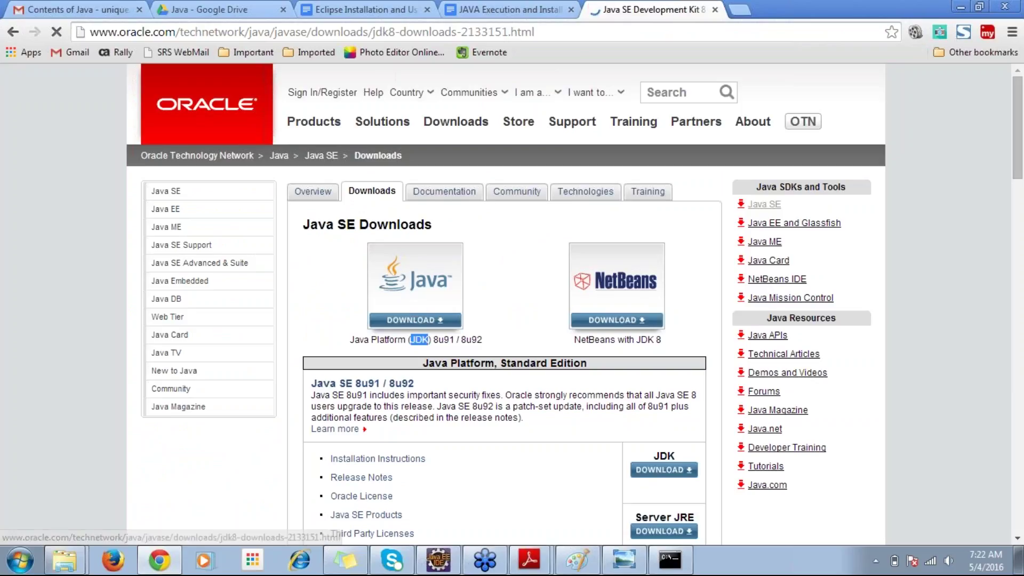
Accept the license agreement for Java SE Development Kit 8u91.
scroll(507, 304, "down", 2)
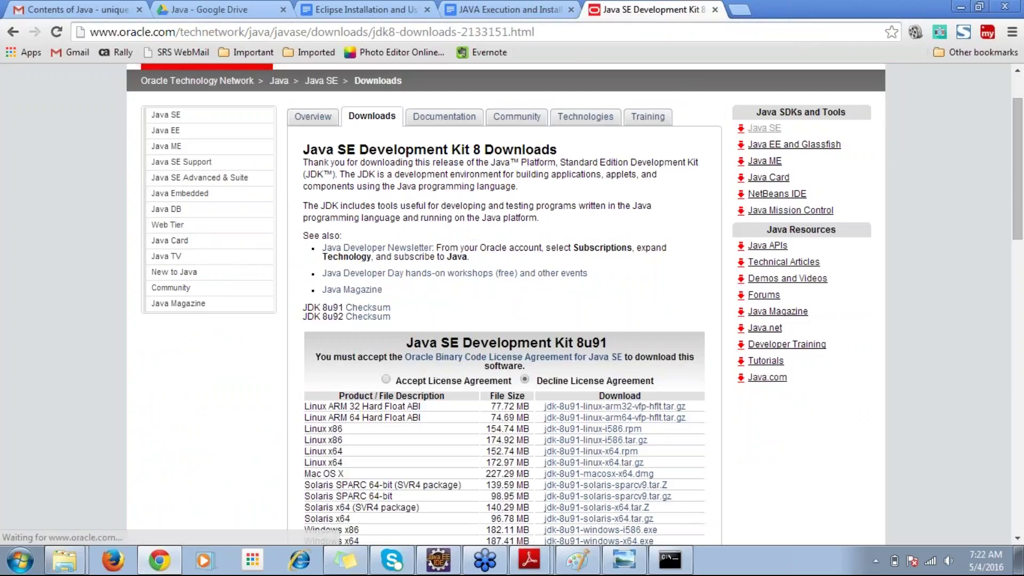
scroll(448, 305, "down", 2)
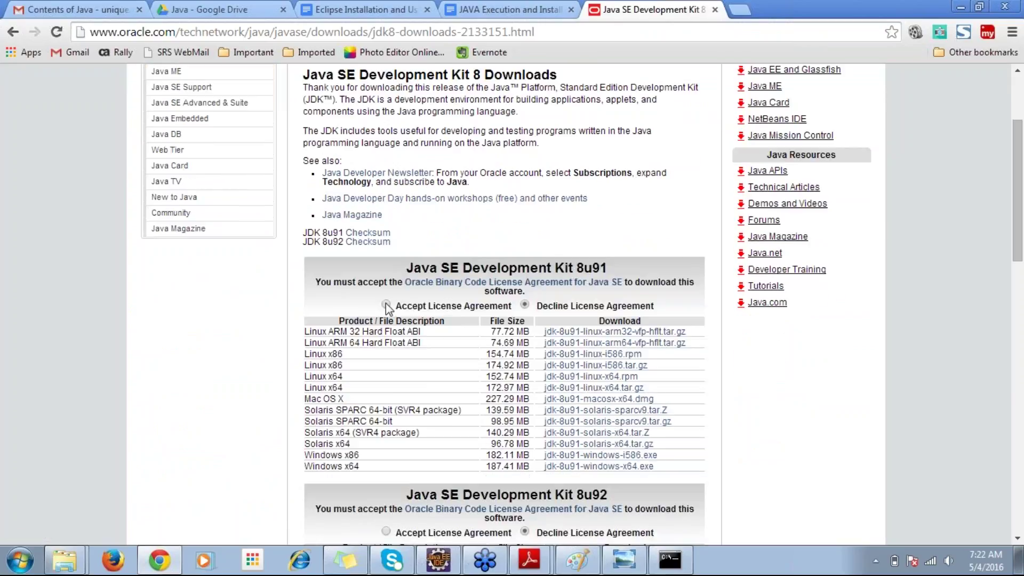
scroll(385, 303, "down", 4)
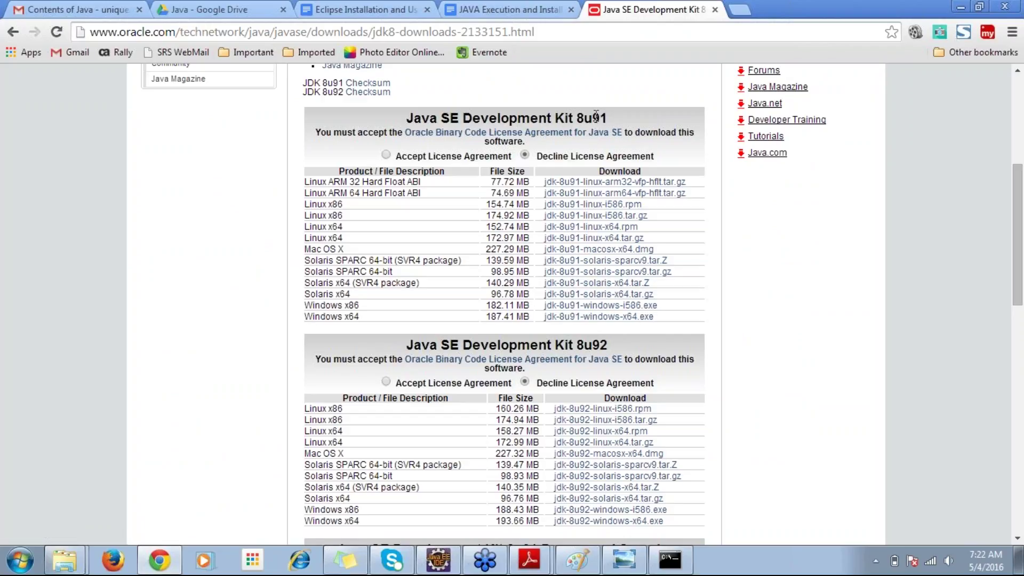
left_click(386, 155)
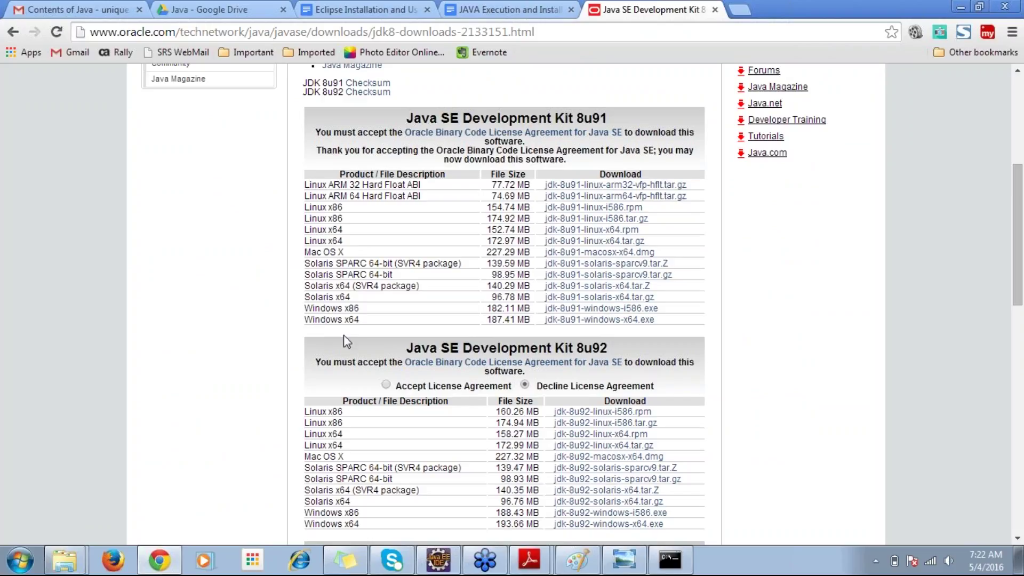
Compare the Windows x86 and Windows x64 entries in the Java SE Development Kit 8u91 download list.
double_click(360, 308)
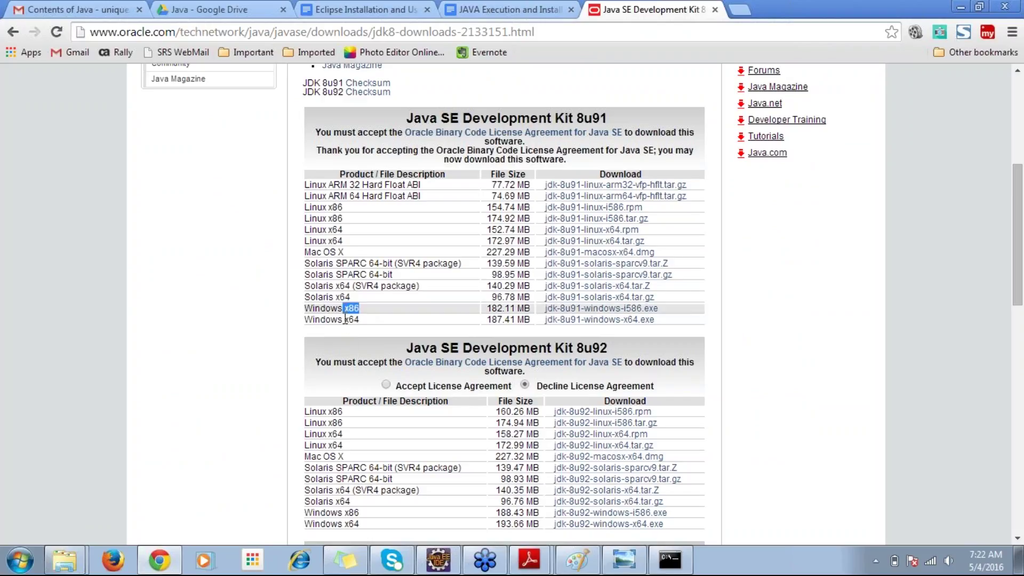
left_click_drag(362, 321, 348, 323)
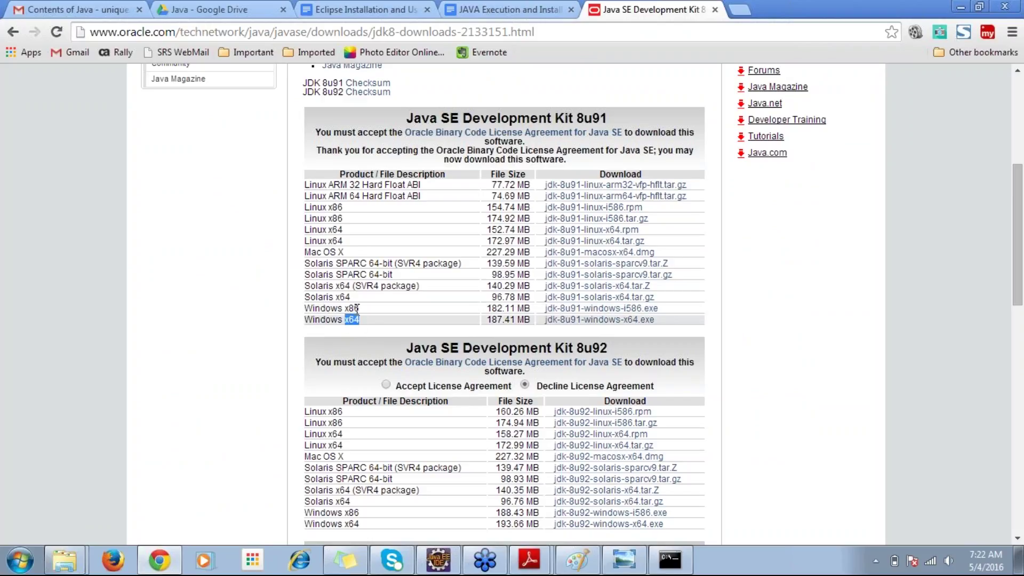
left_click(355, 303)
double_click(352, 307)
left_click(364, 327)
left_click_drag(363, 321, 347, 321)
left_click(358, 334)
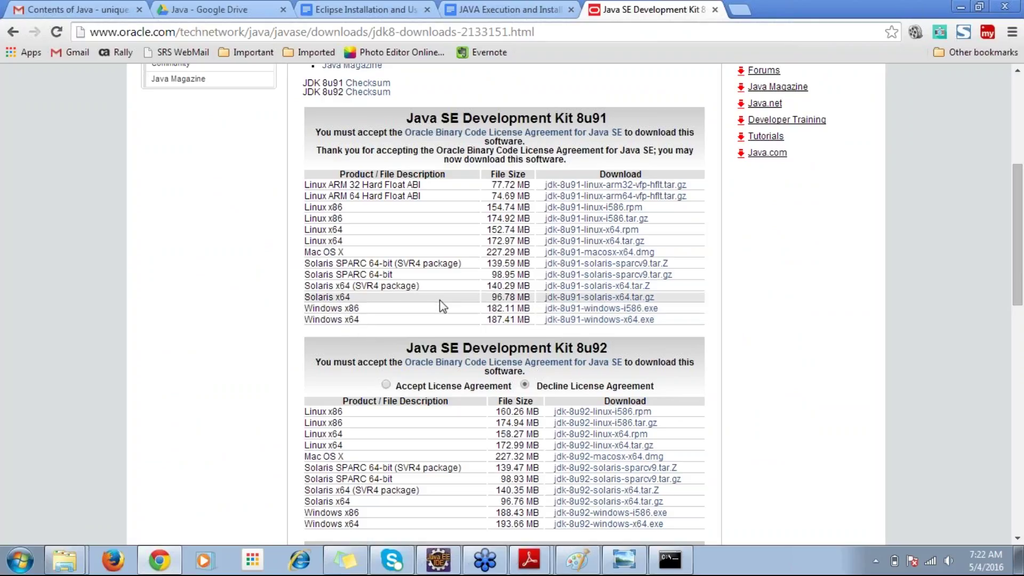
Open the computer's system properties to check whether Windows is 32-bit or 64-bit.
left_click(20, 560)
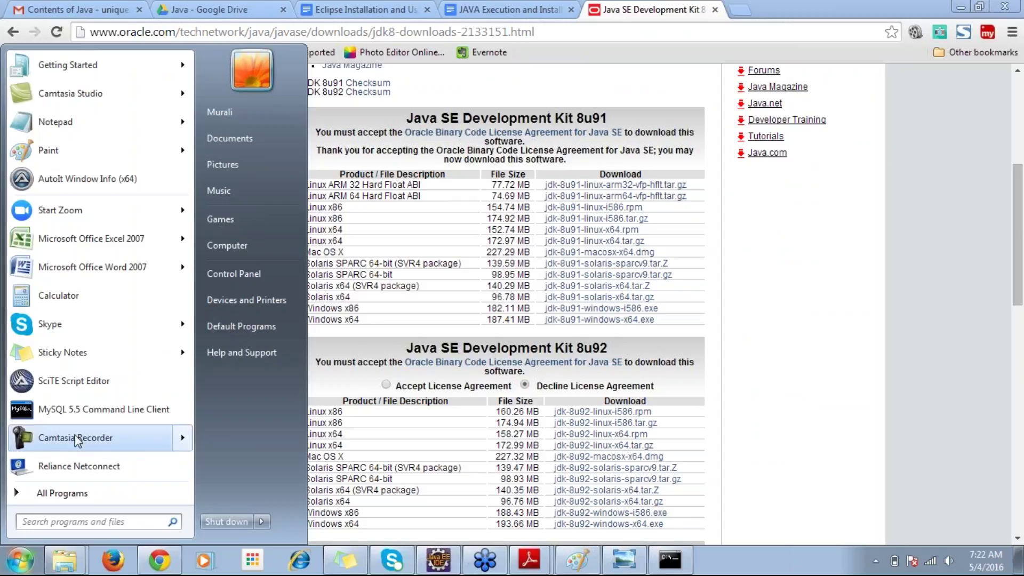
right_click(234, 251)
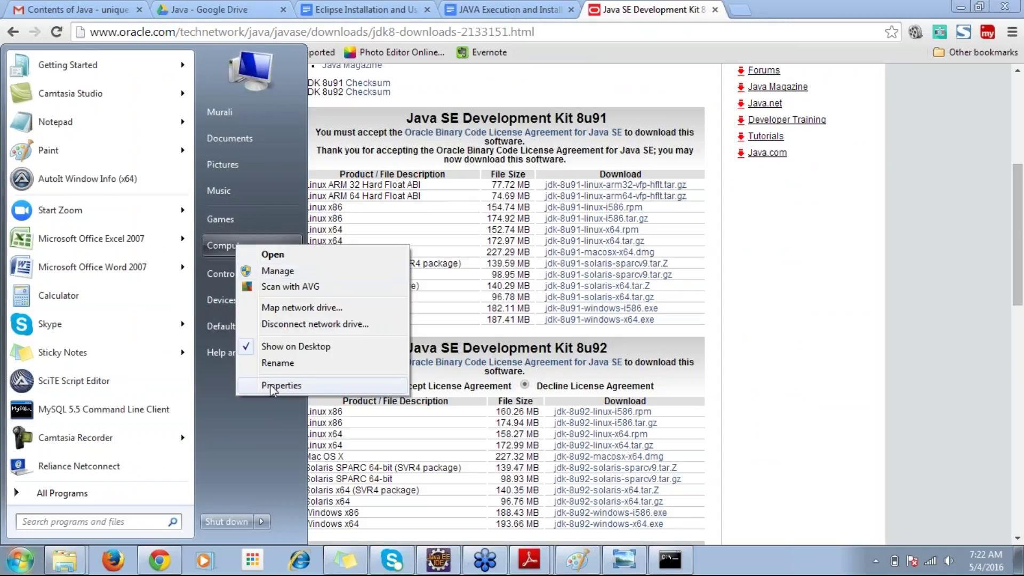
left_click(281, 385)
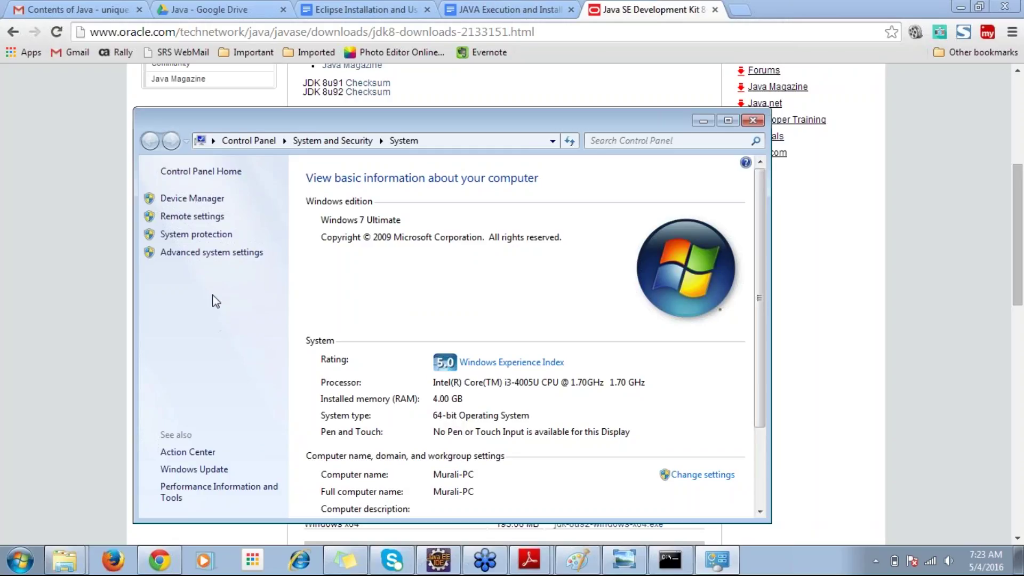
View the advanced system settings in System Properties and return to the JDK download page.
left_click(211, 252)
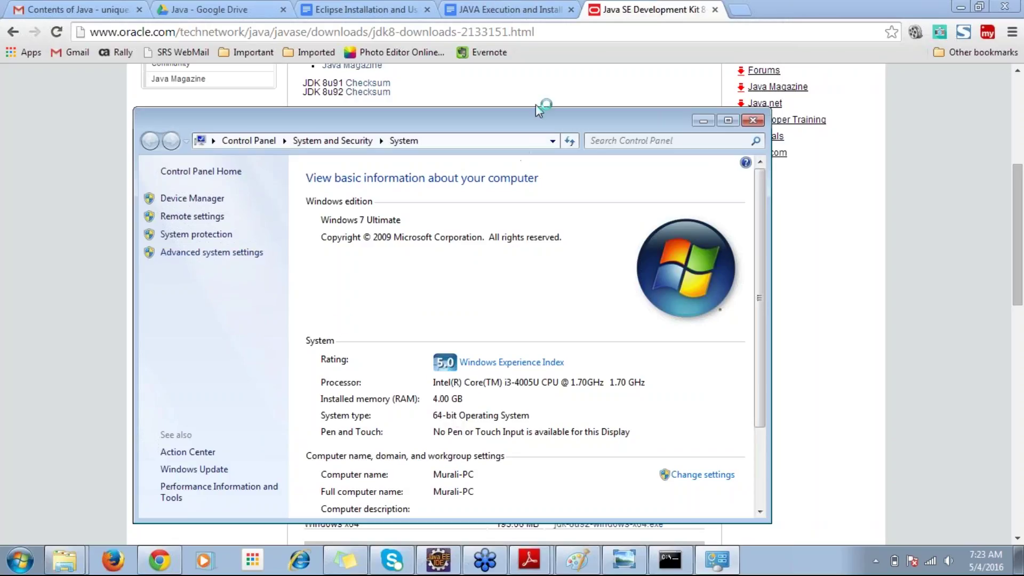
left_click_drag(161, 34, 433, 125)
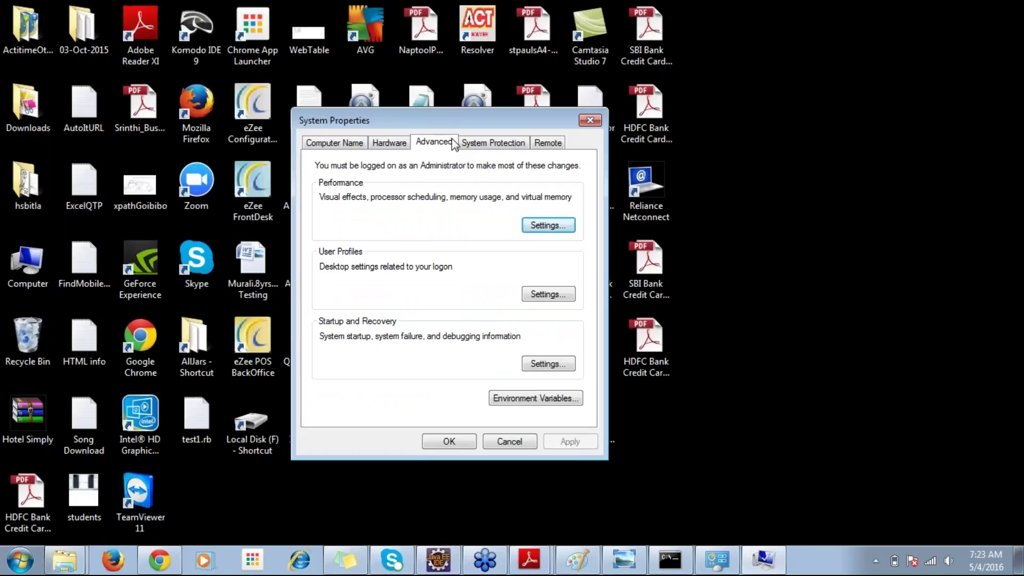
left_click(159, 560)
key("alt+Tab")
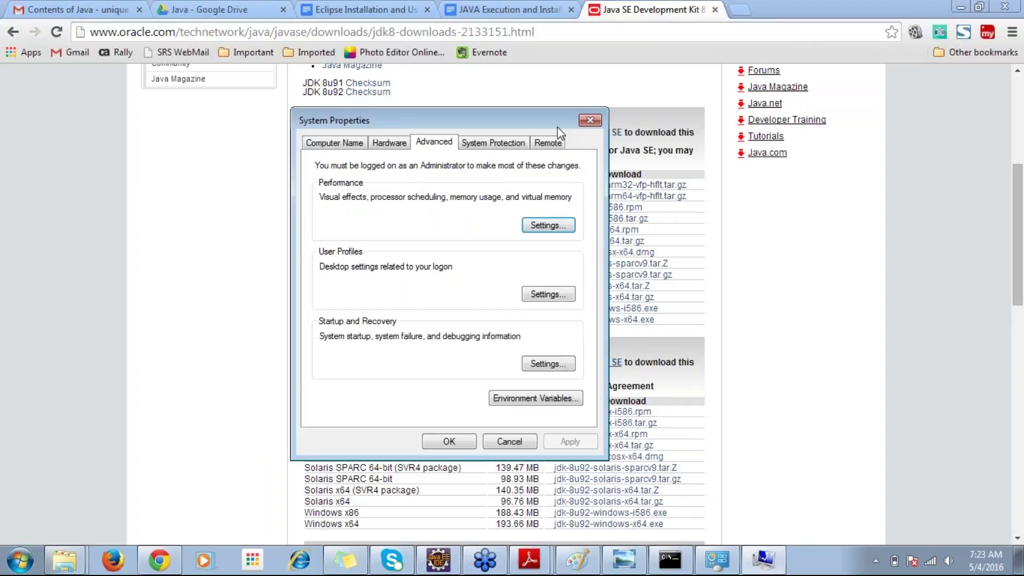
key("alt+Tab")
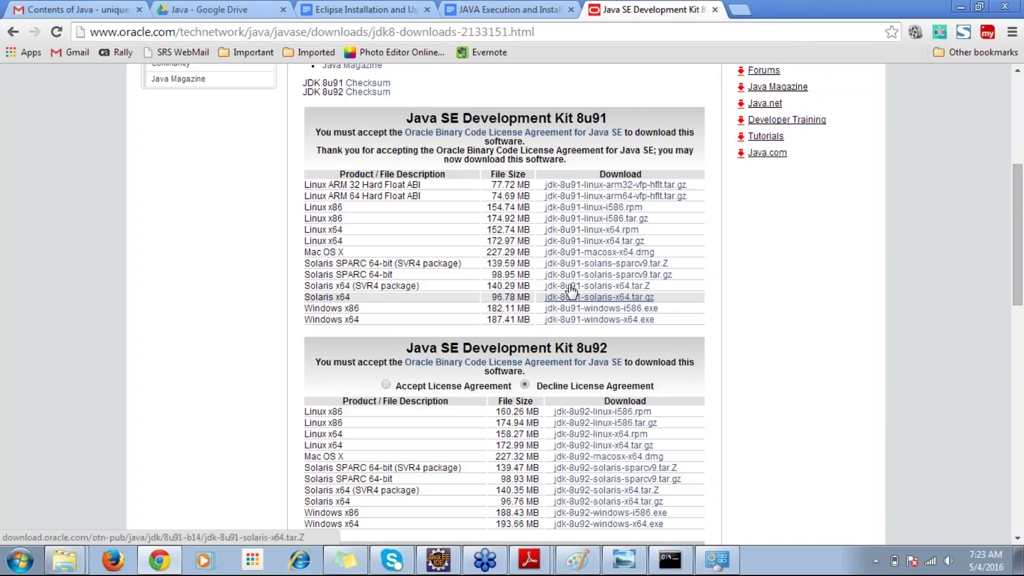
Review the license acceptance and JDK download instructions in the JAVA Execution and Installation Process document.
left_click(528, 13)
scroll(428, 320, "down", 10)
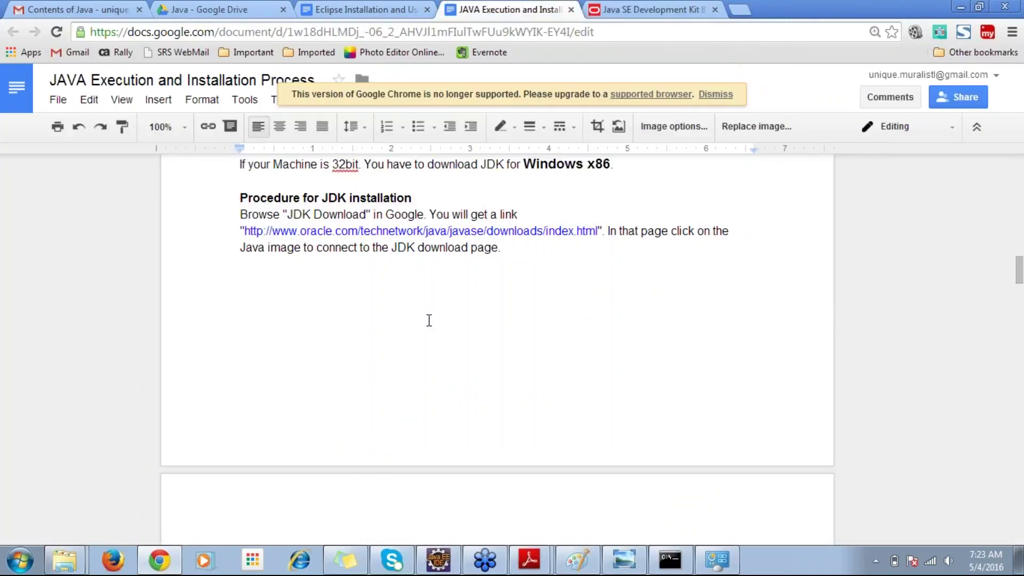
scroll(483, 303, "down", 12)
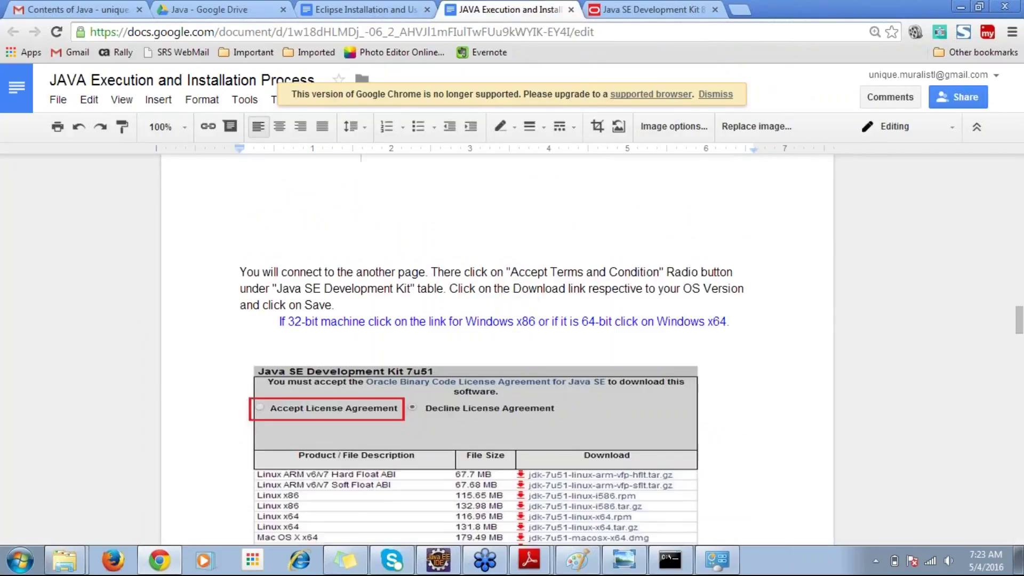
Read the document's JDK bin folder and PATH instructions, and locate the Java folder in C:\Program Files.
scroll(603, 417, "down", 10)
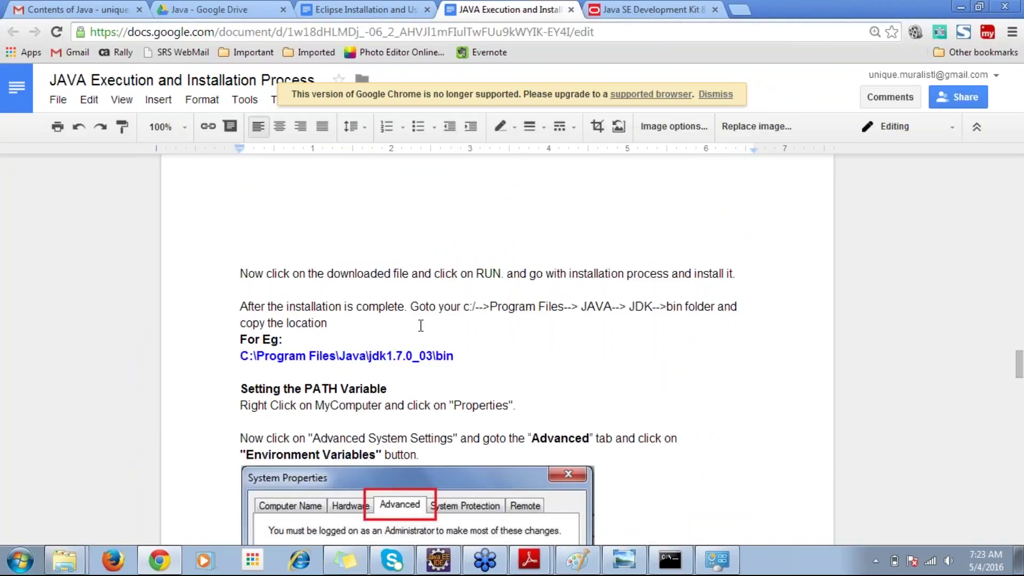
scroll(427, 289, "down", 3)
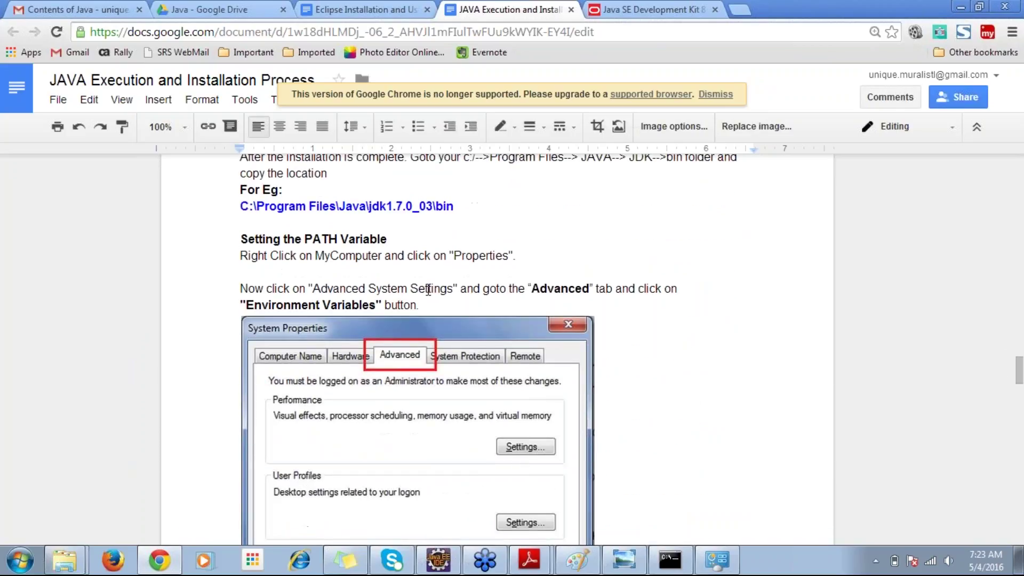
mouse_move(64, 559)
left_click(56, 503)
double_click(221, 114)
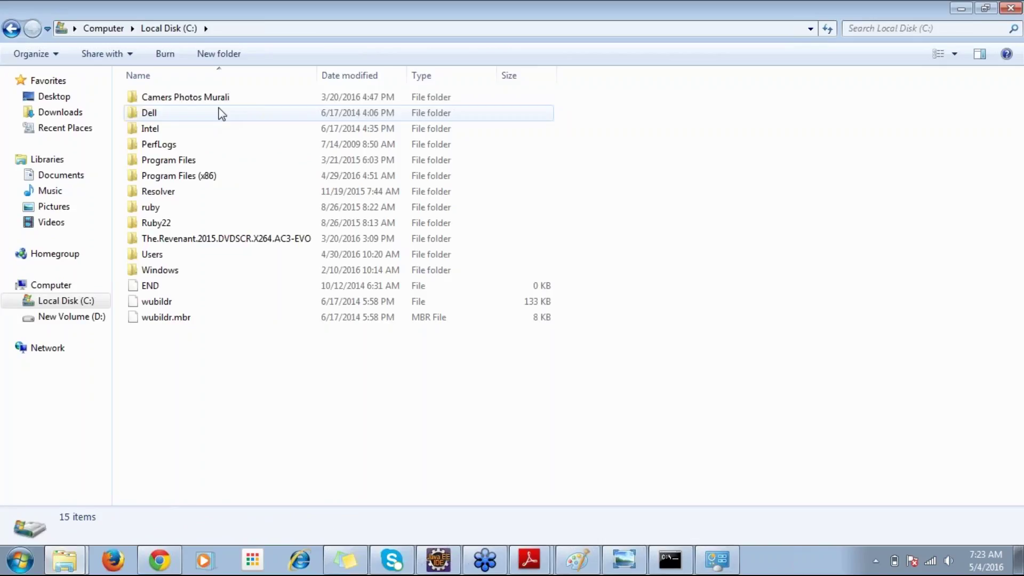
left_click(201, 159)
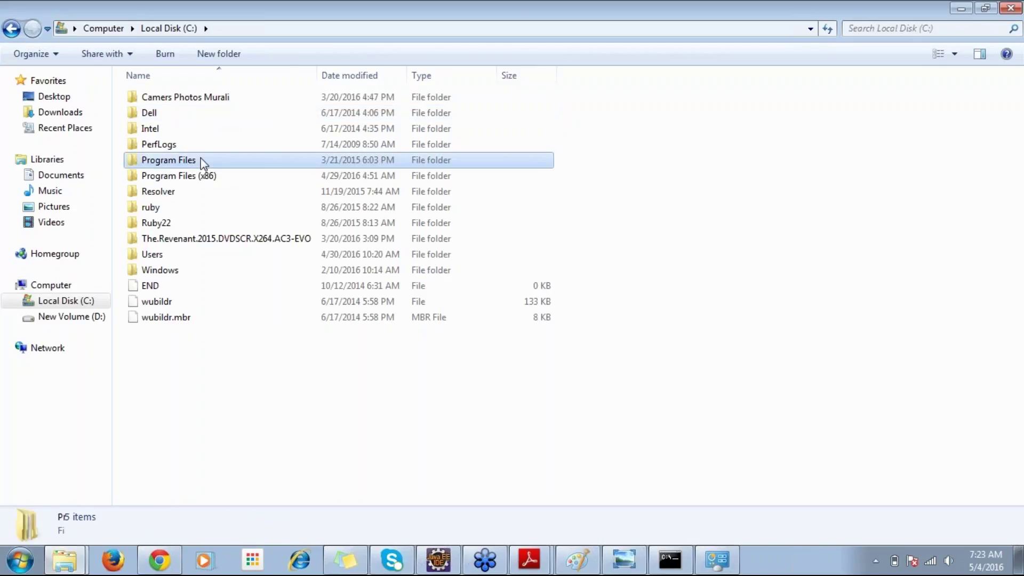
double_click(174, 161)
left_click(174, 161)
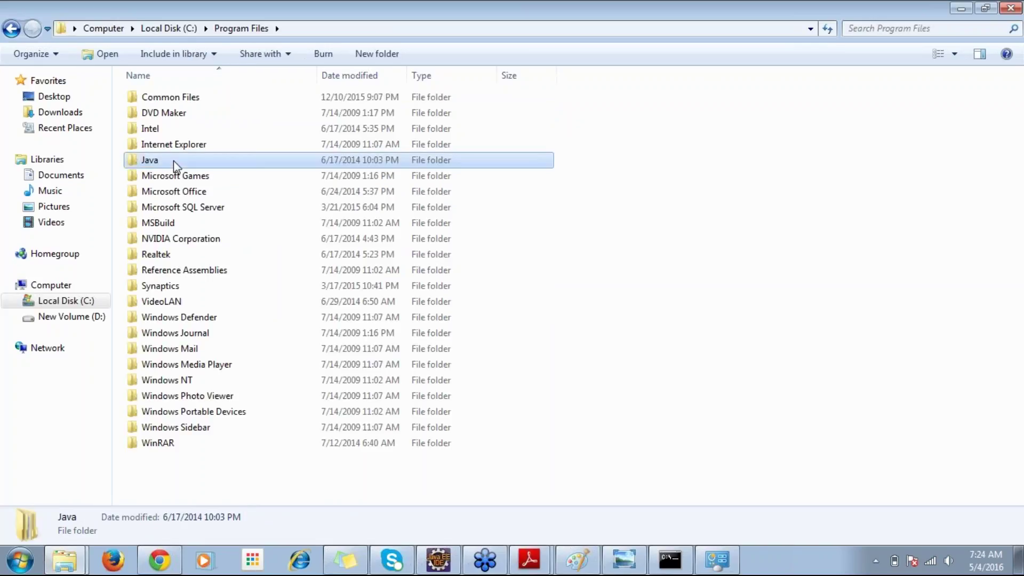
Check the Program Files (x86) and Program Files folders on the C: drive and open Java inside Program Files.
left_click(171, 27)
left_click(206, 176)
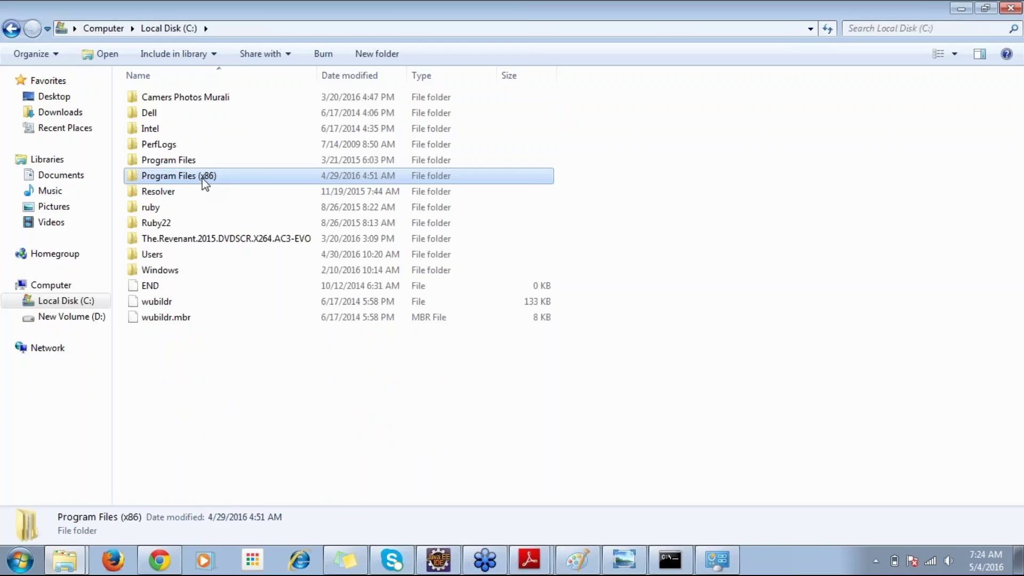
left_click(184, 161)
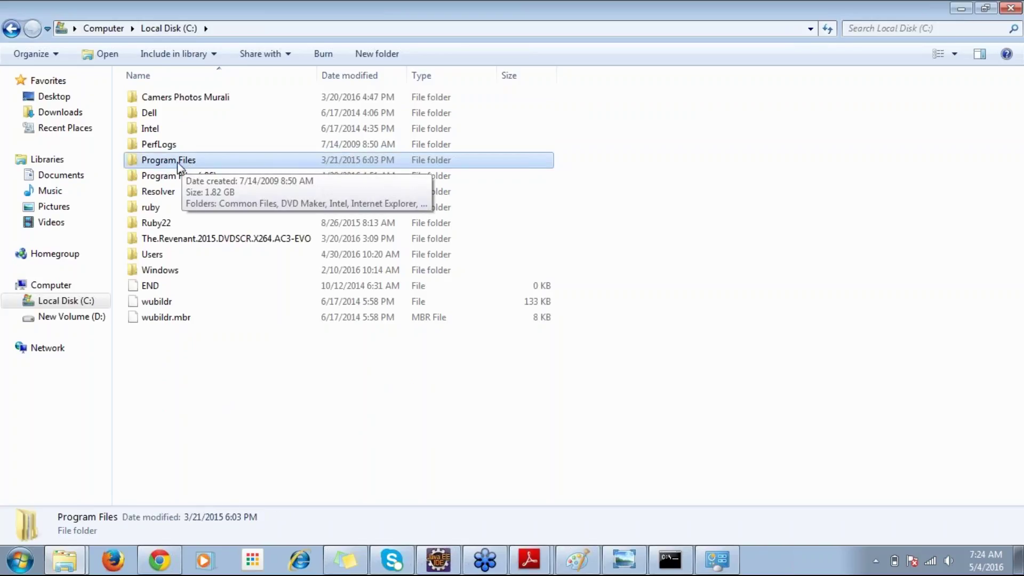
double_click(177, 163)
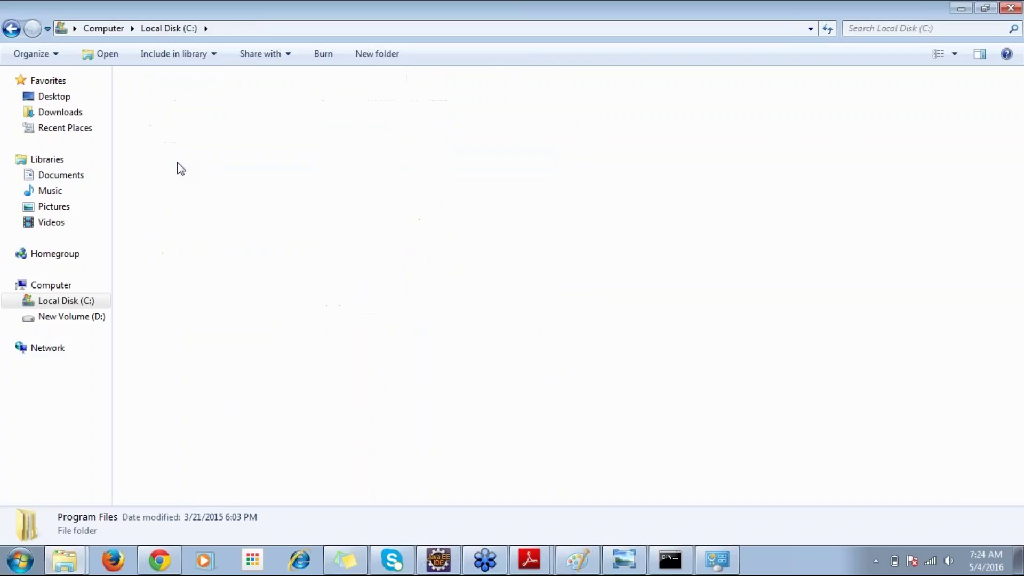
left_click(149, 162)
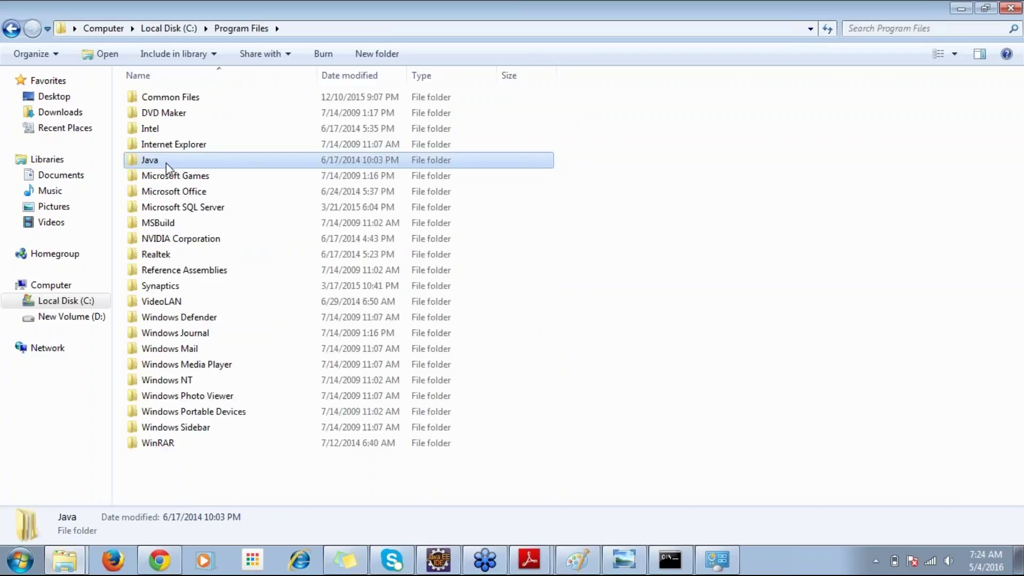
double_click(165, 162)
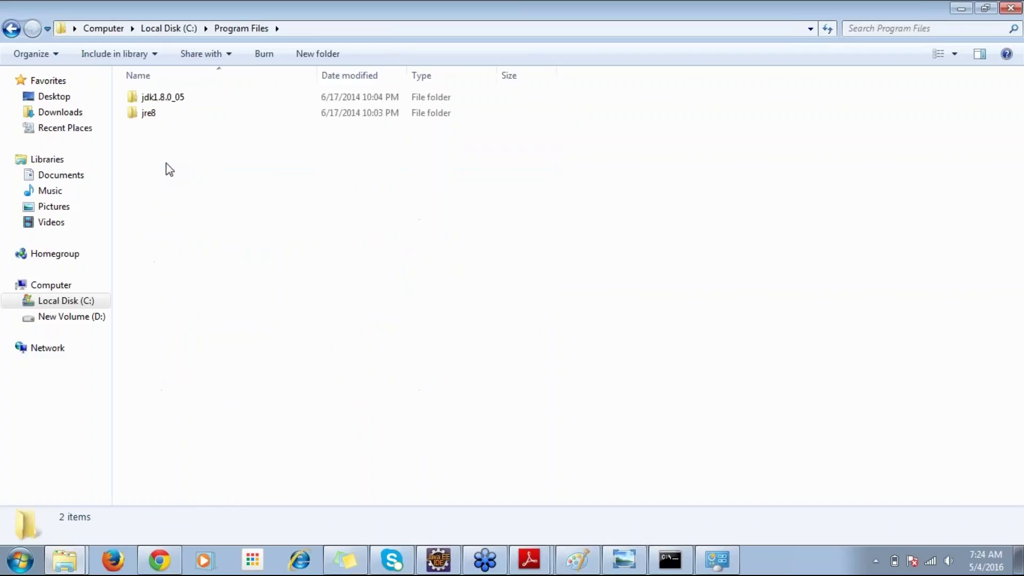
Examine the jdk1.8.0_05 and jre8 folders inside the Java folder.
left_click(165, 101)
left_click(160, 114, "shift")
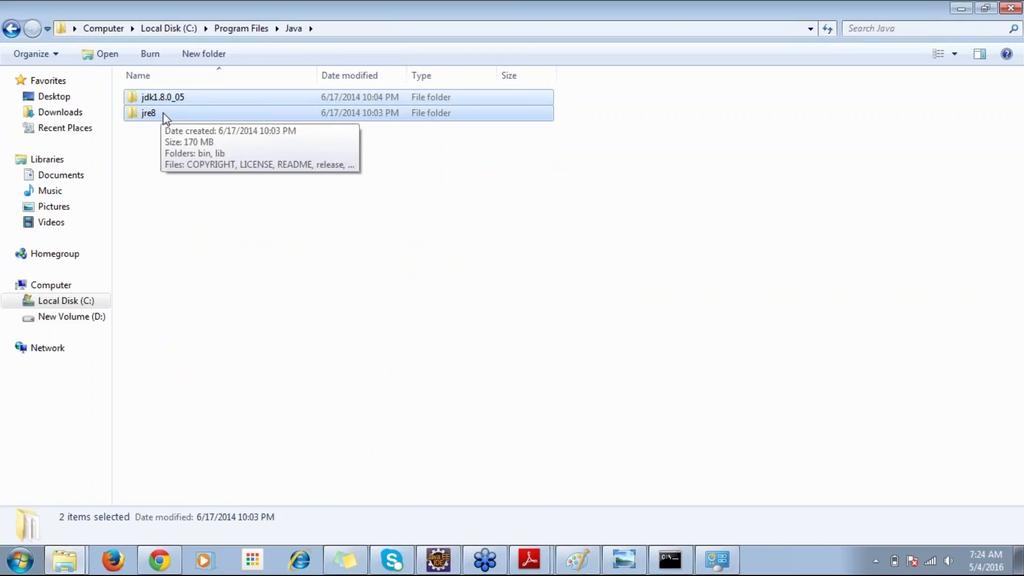
left_click(155, 114)
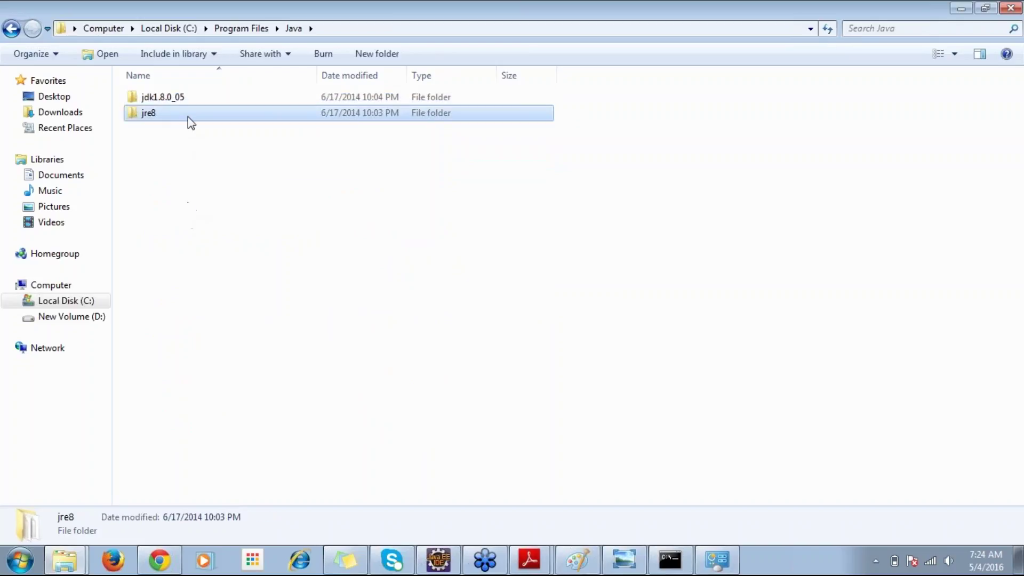
left_click(180, 100)
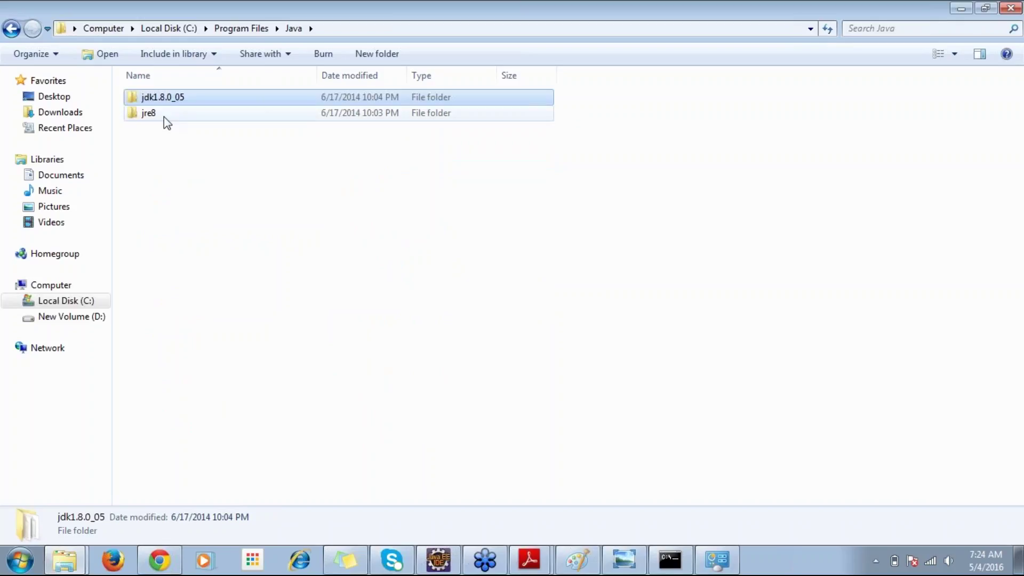
left_click(164, 114, "shift")
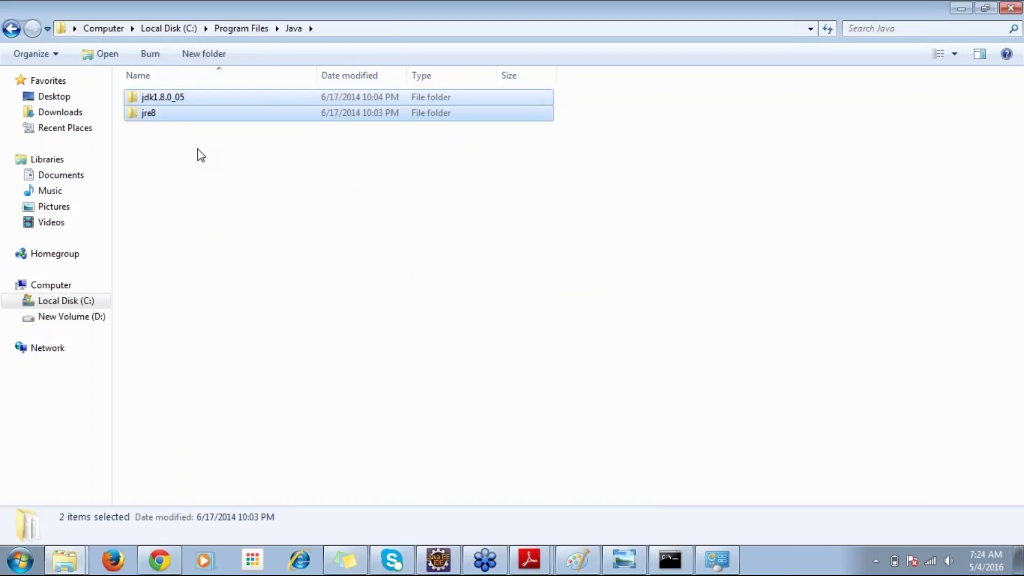
left_click(199, 154)
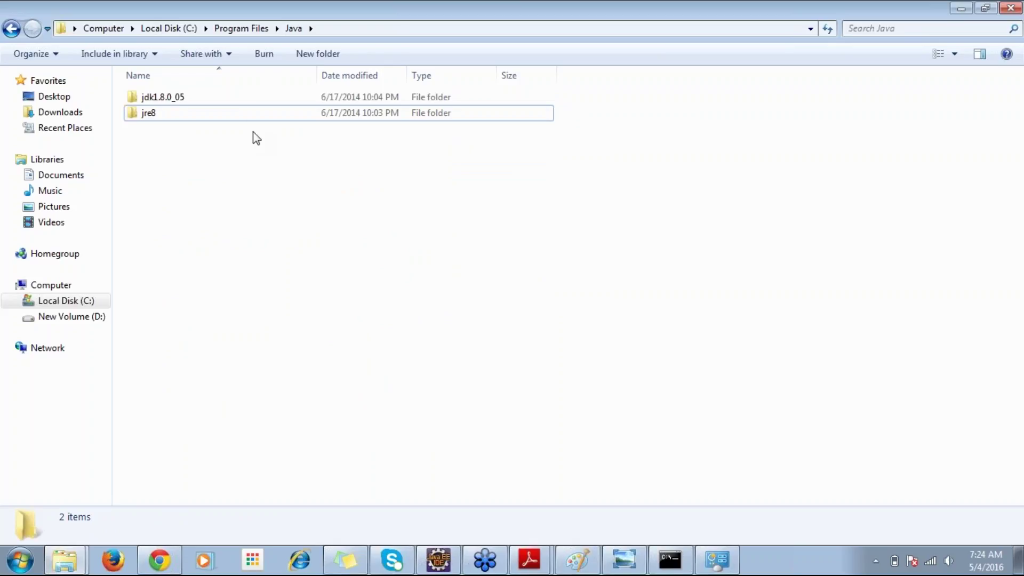
Open the bin folder of jdk1.8.0_05 and copy its path, C:\Program Files\Java\jdk1.8.0_05\bin.
double_click(170, 98)
double_click(157, 99)
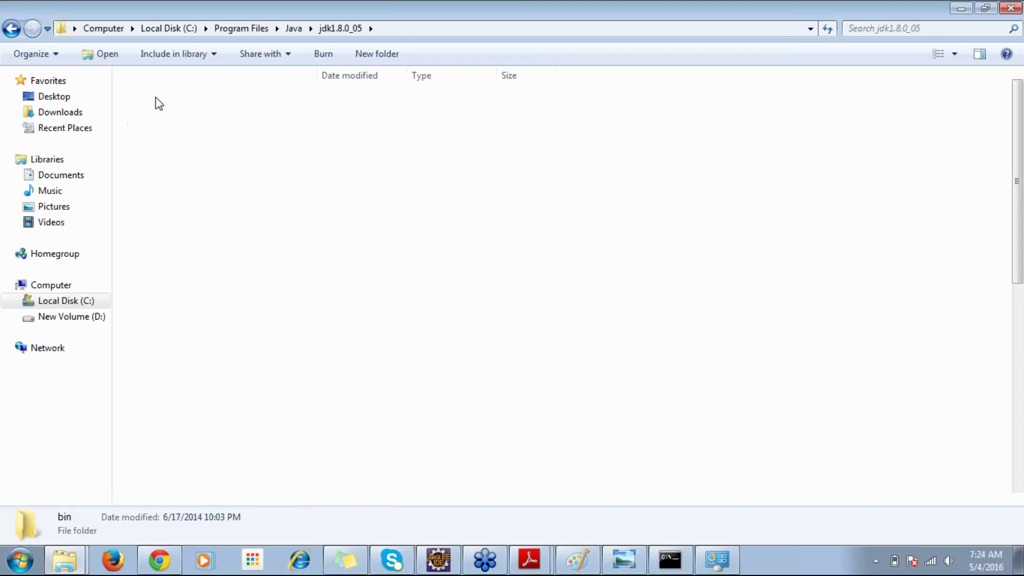
left_click(426, 32)
key("ctrl+c")
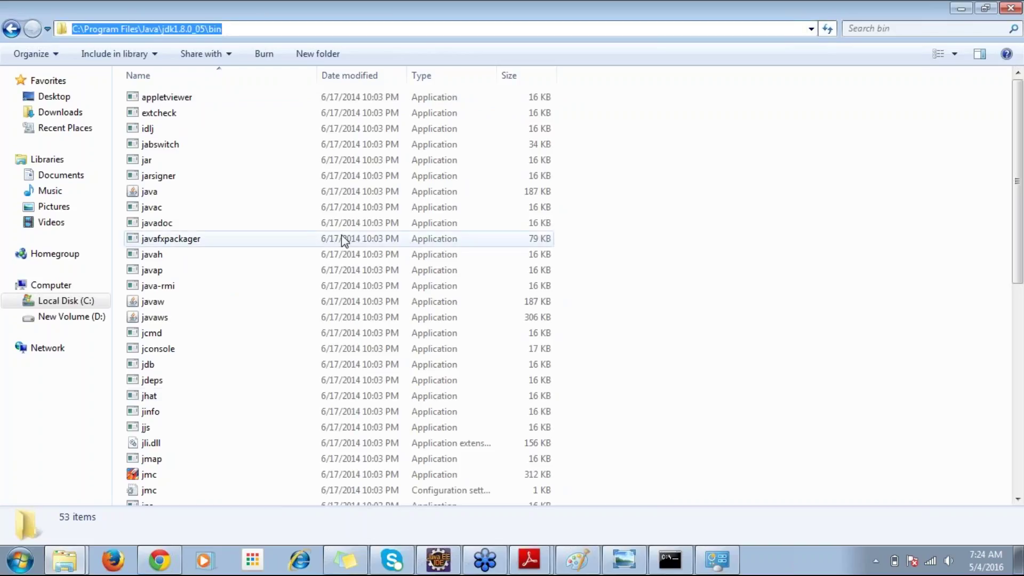
Open the Environment Variables dialog from the computer's advanced system settings.
left_click(31, 552)
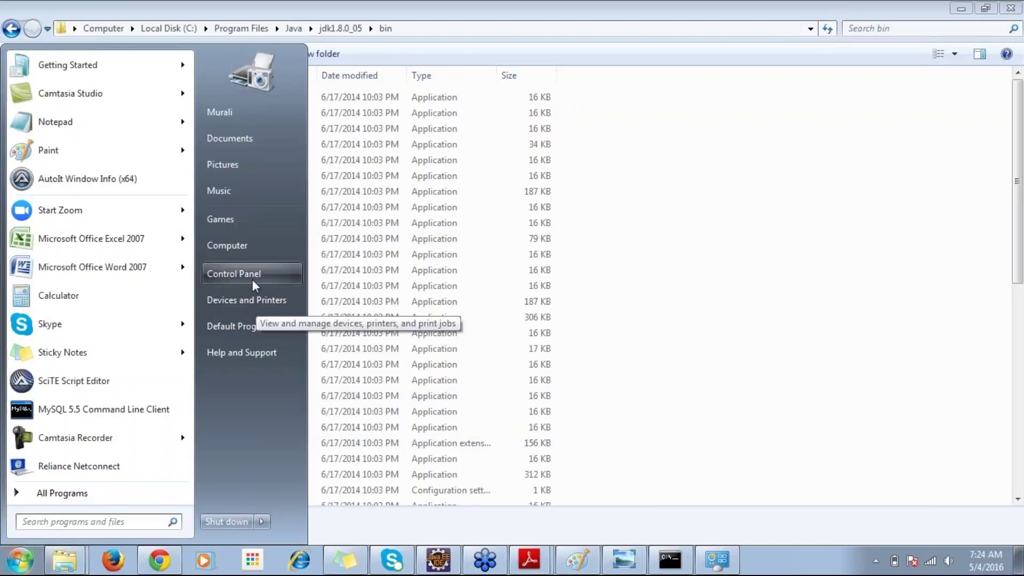
right_click(230, 247)
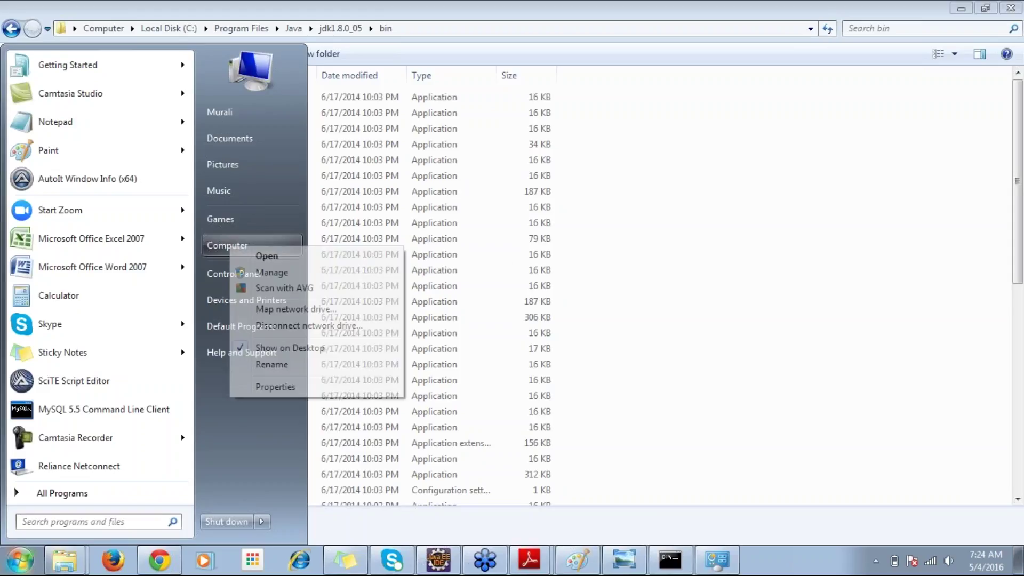
left_click(279, 387)
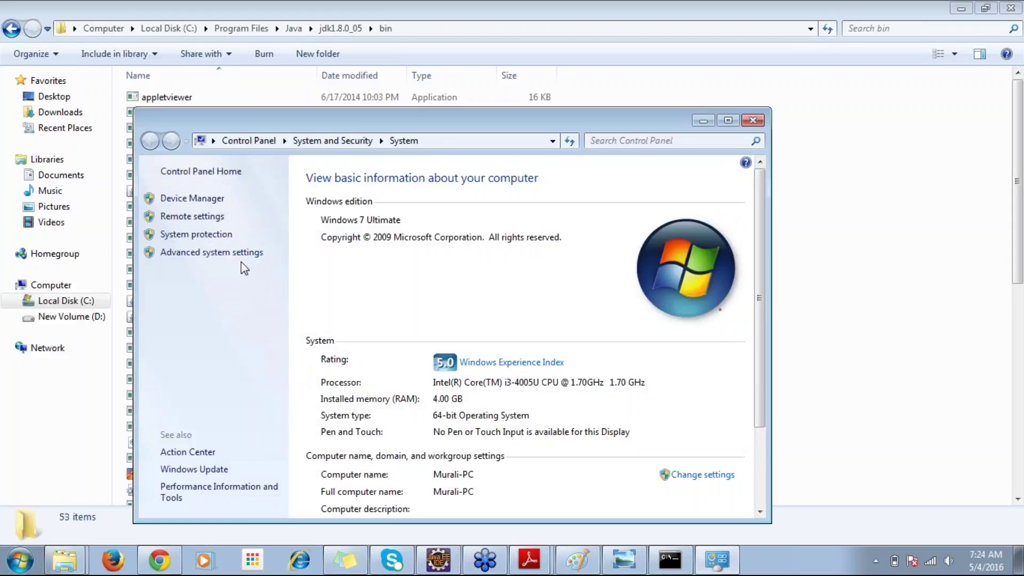
left_click(242, 258)
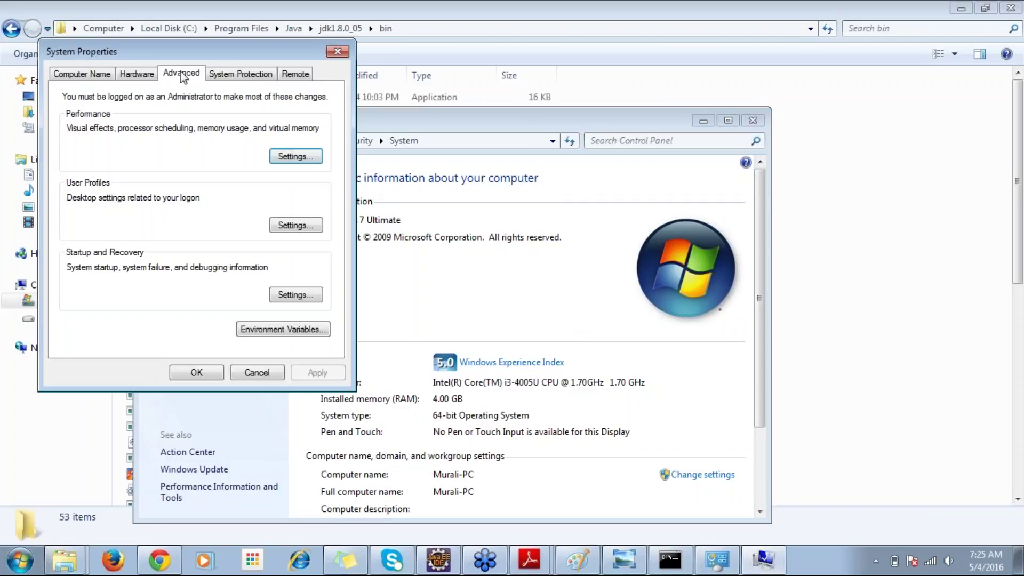
left_click(291, 330)
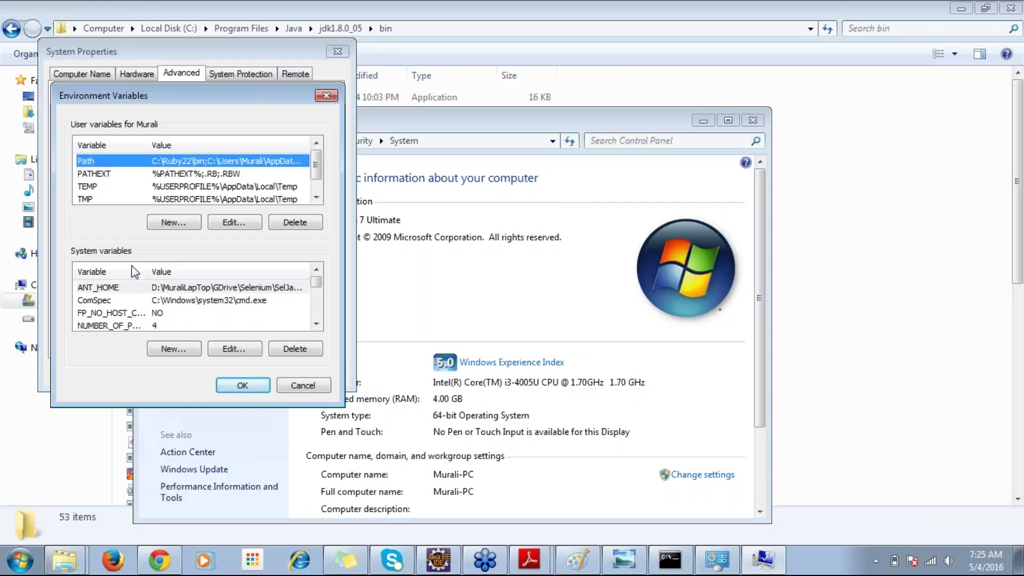
Open the Path entry of the system variables for editing.
left_click(110, 295)
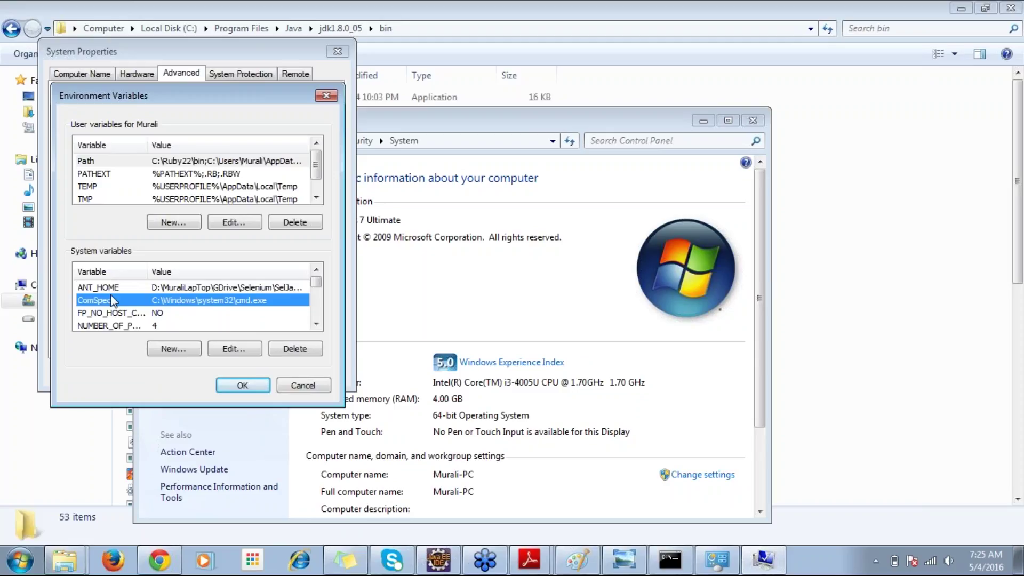
key("p")
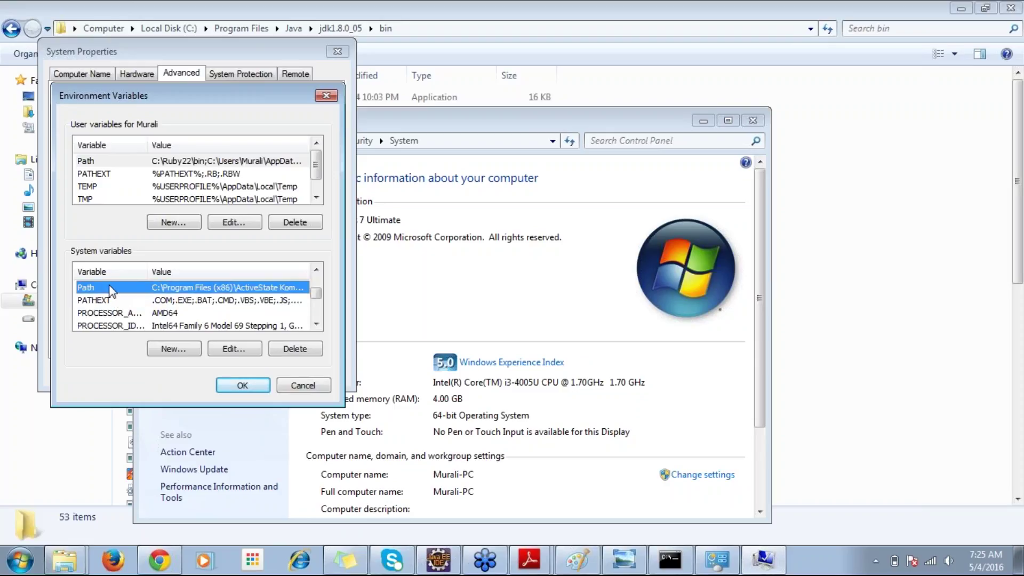
left_click(230, 349)
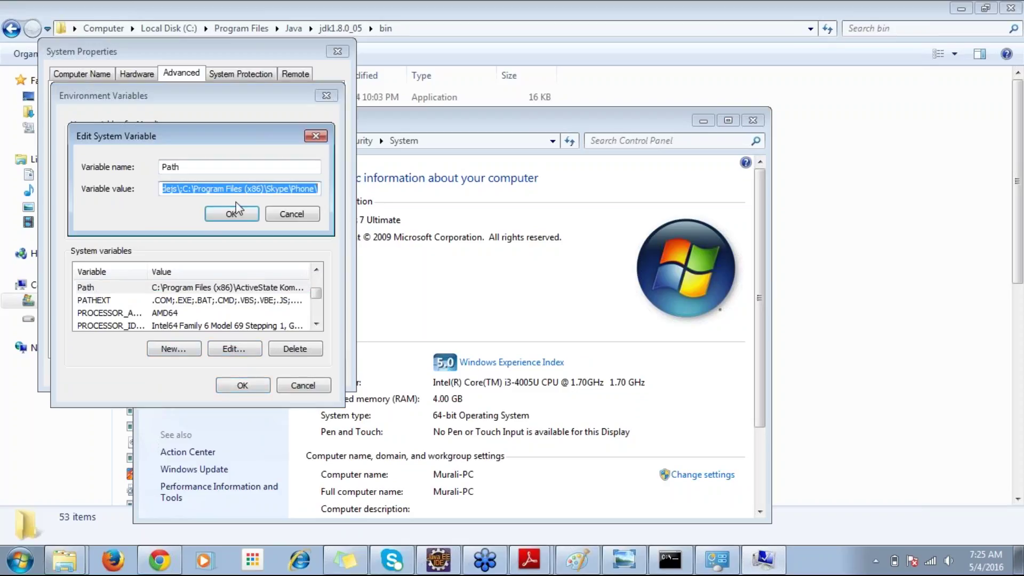
left_click(298, 195)
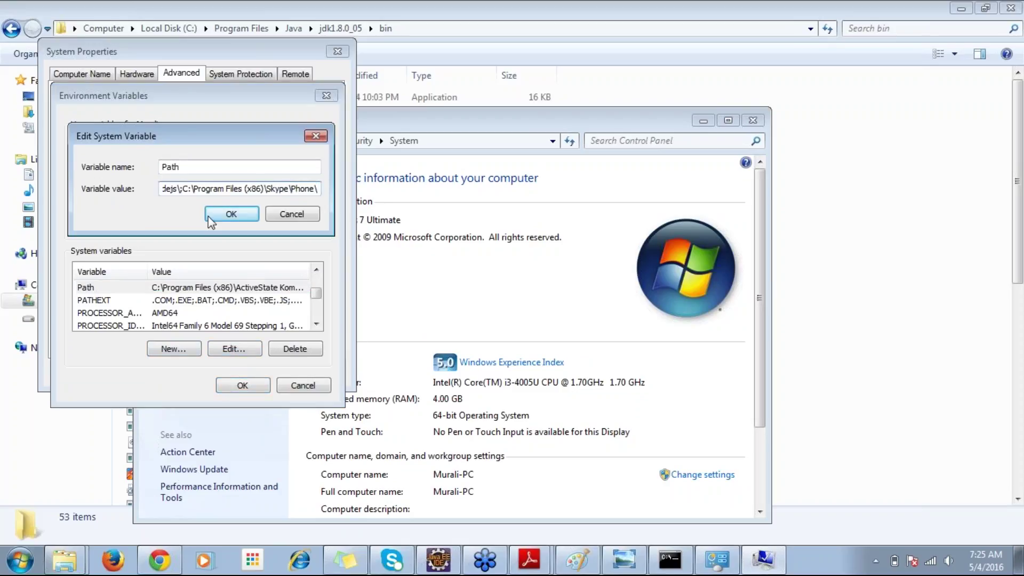
Examine the last folder entry at the end of the Path variable's value.
left_click_drag(193, 191, 164, 191)
left_click(258, 191)
left_click(218, 189)
key("shift+End")
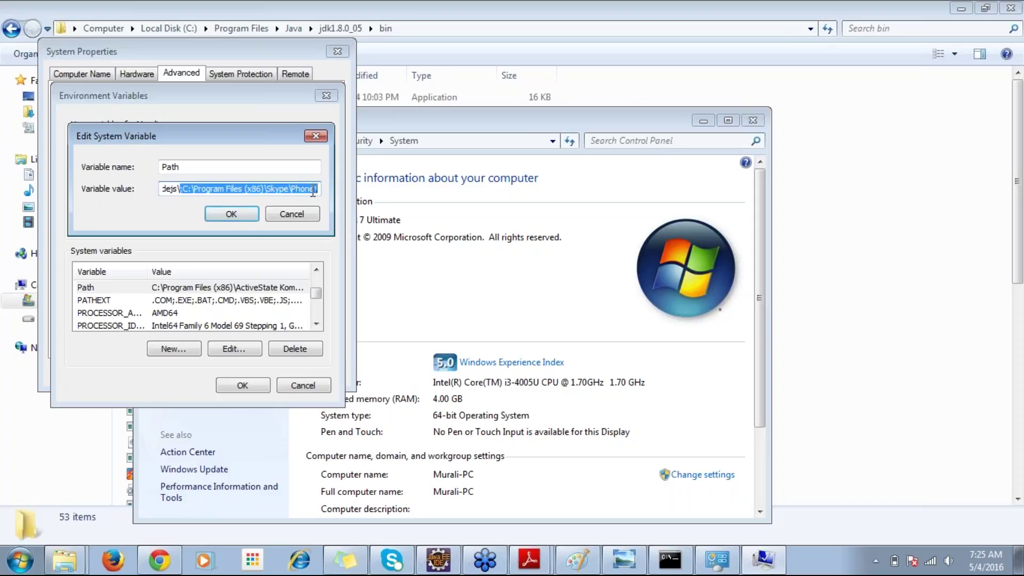
key("End")
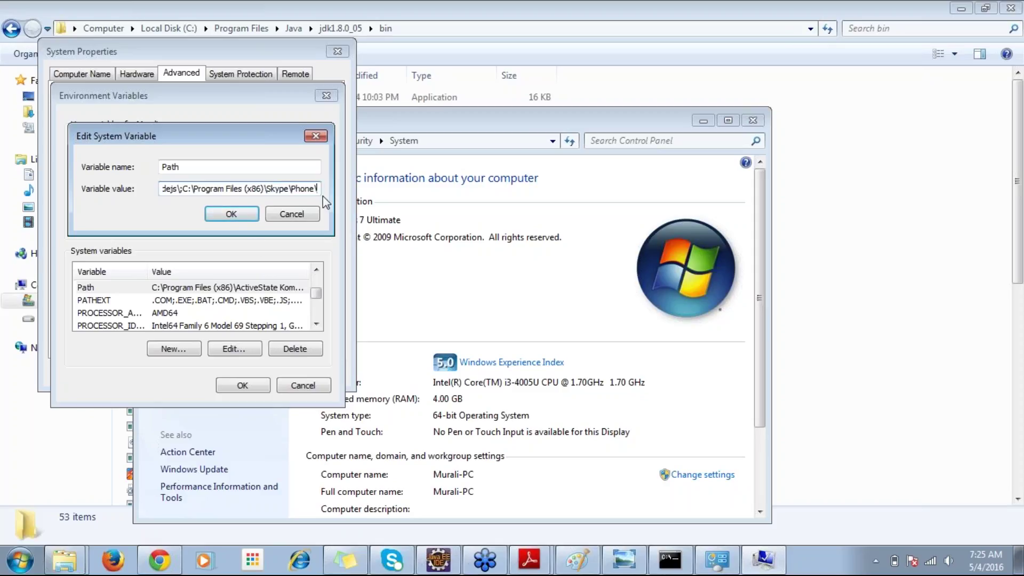
key("shift+Left")
key("shift+Left")
key("shift+Left")
key("shift+Left")
key("shift+Left")
key("shift+Left")
key("shift+Left")
key("shift+Left")
key("shift+Left")
key("shift+Left")
key("shift+Left")
key("shift+Left")
key("shift+Left")
key("shift+Left")
key("shift+Left")
key("shift+Left")
key("shift+Left")
key("shift+Left")
key("shift+Left")
key("shift+Left")
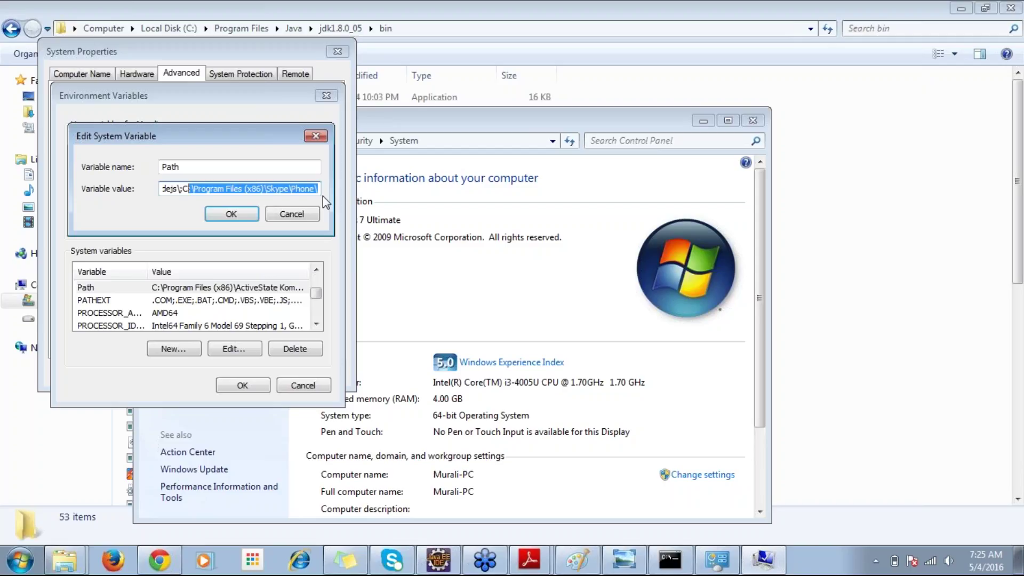
key("End")
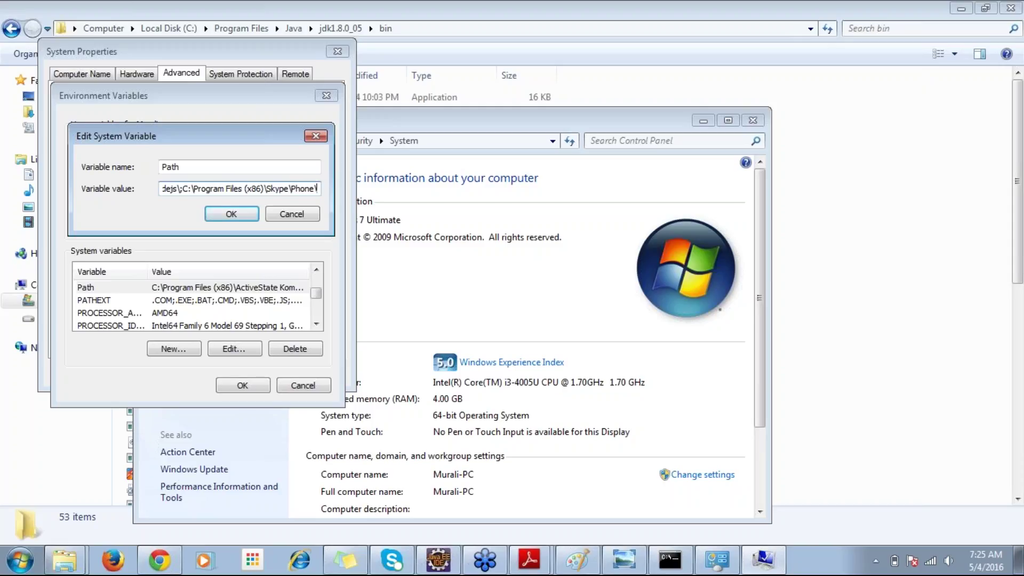
Try appending ";C:\Program Files\Java\jdk1.8.0_05\bin;" to the end of the system Path value, and discard the edit.
type(";")
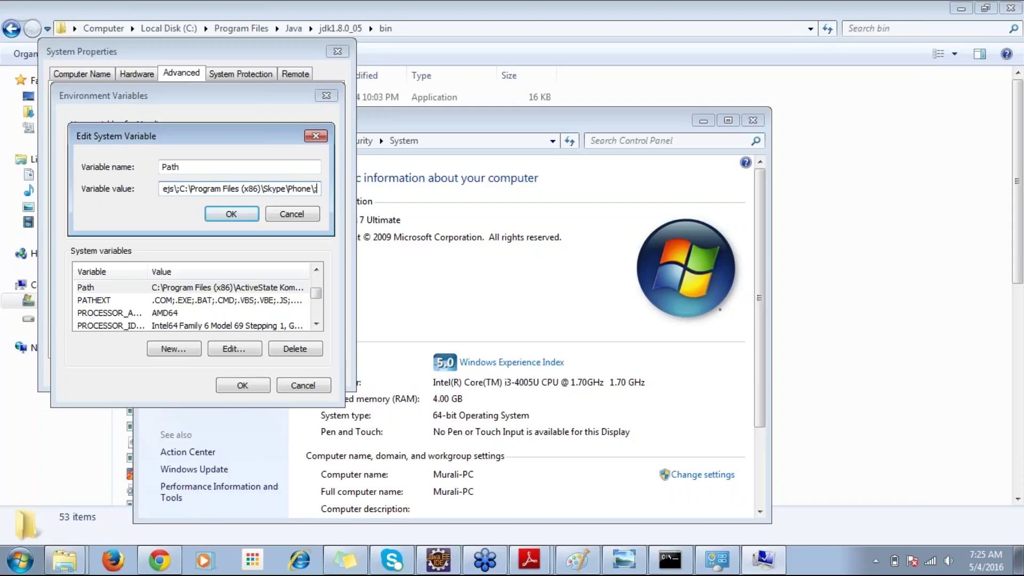
key("ctrl+v")
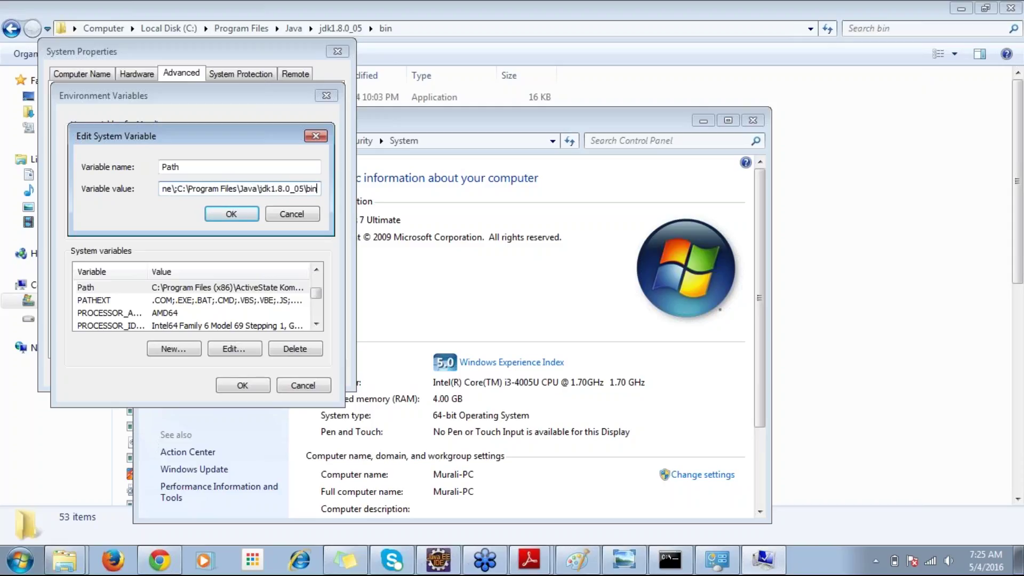
type(";")
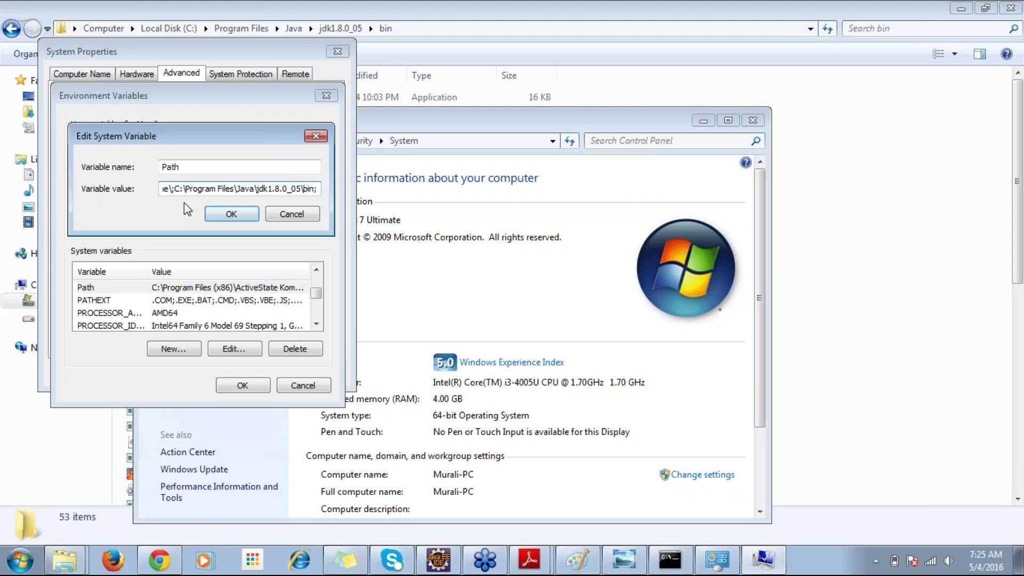
left_click_drag(174, 188, 318, 189)
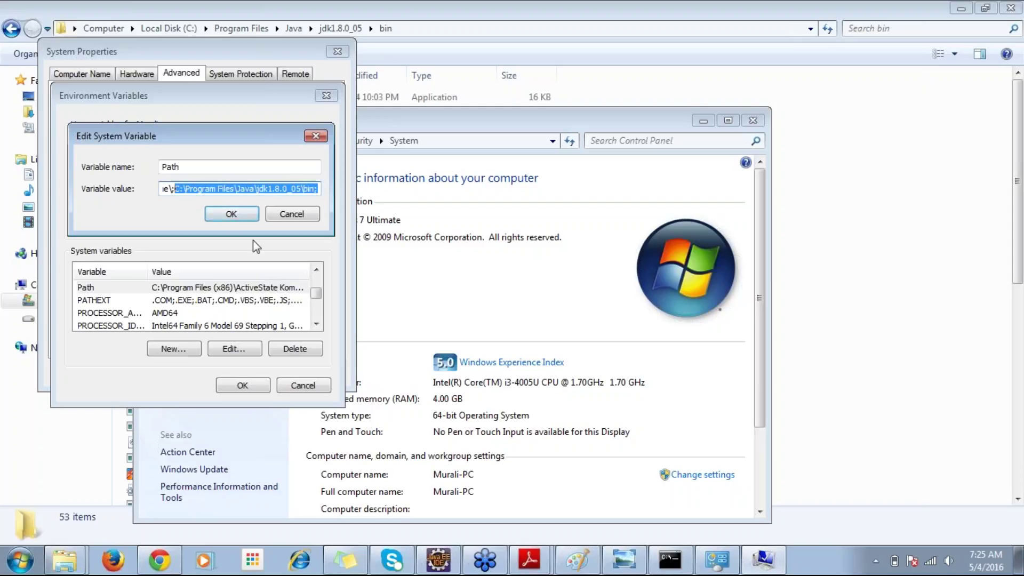
left_click(305, 219)
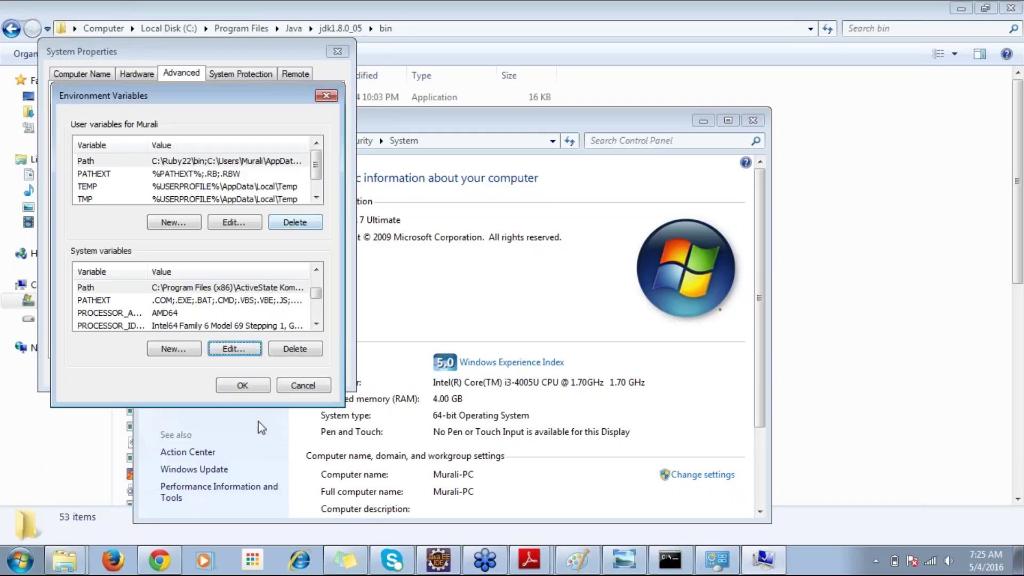
Dismiss the environment variable and system property dialogs without saving, and check the installed Java with "java -version" in the Command Prompt.
left_click(298, 385)
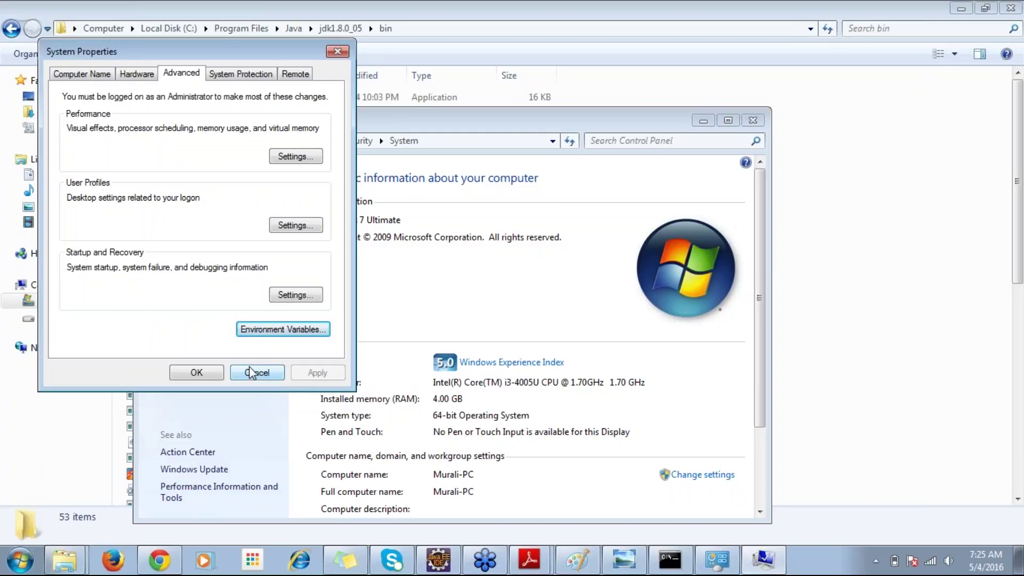
left_click(251, 372)
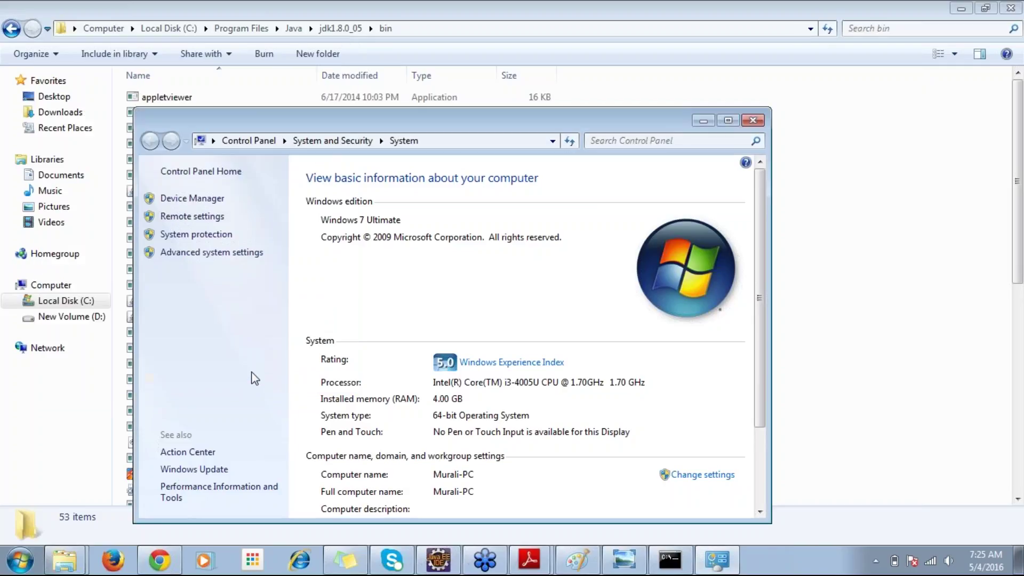
left_click(670, 560)
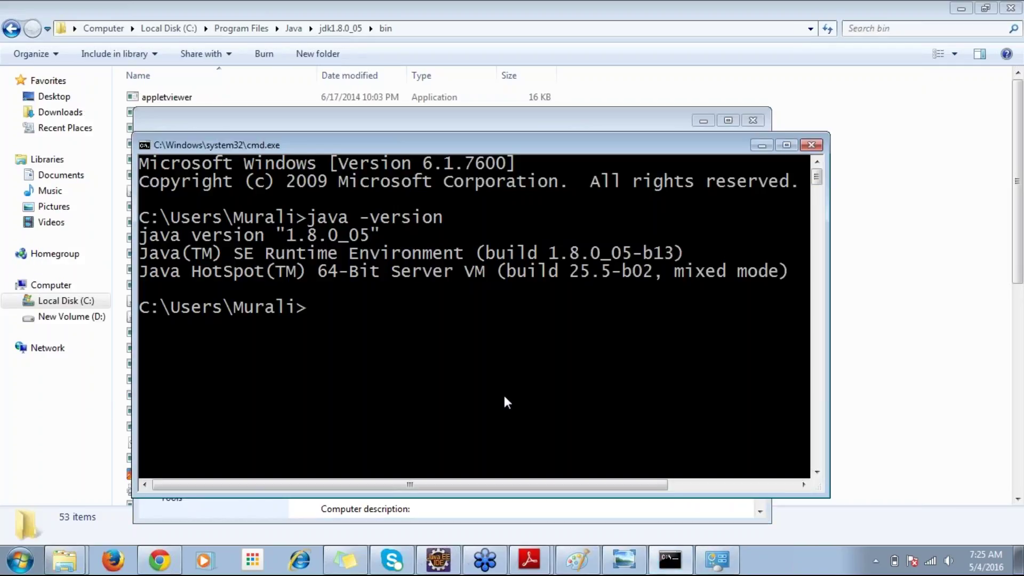
key("Up")
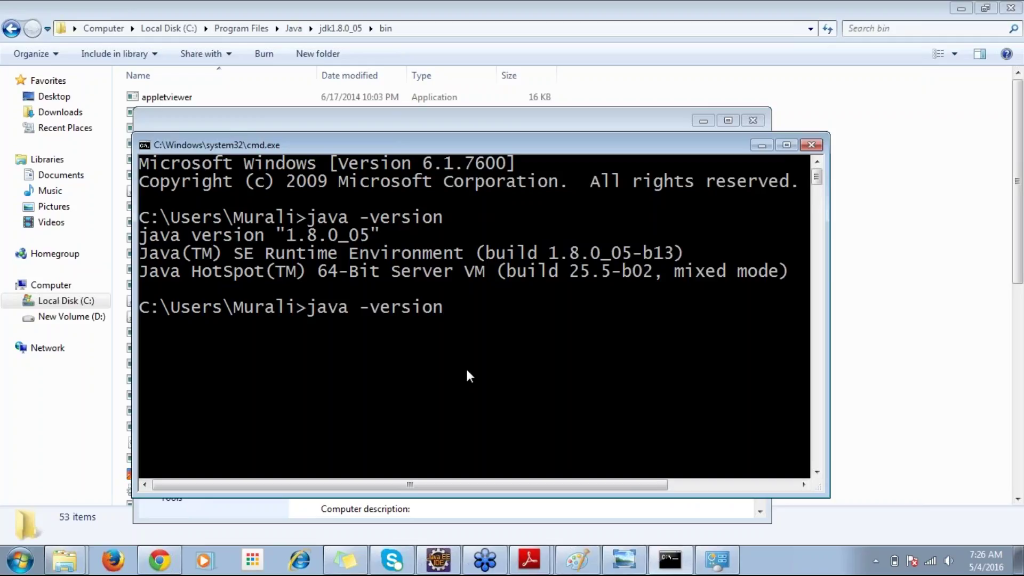
key("Return")
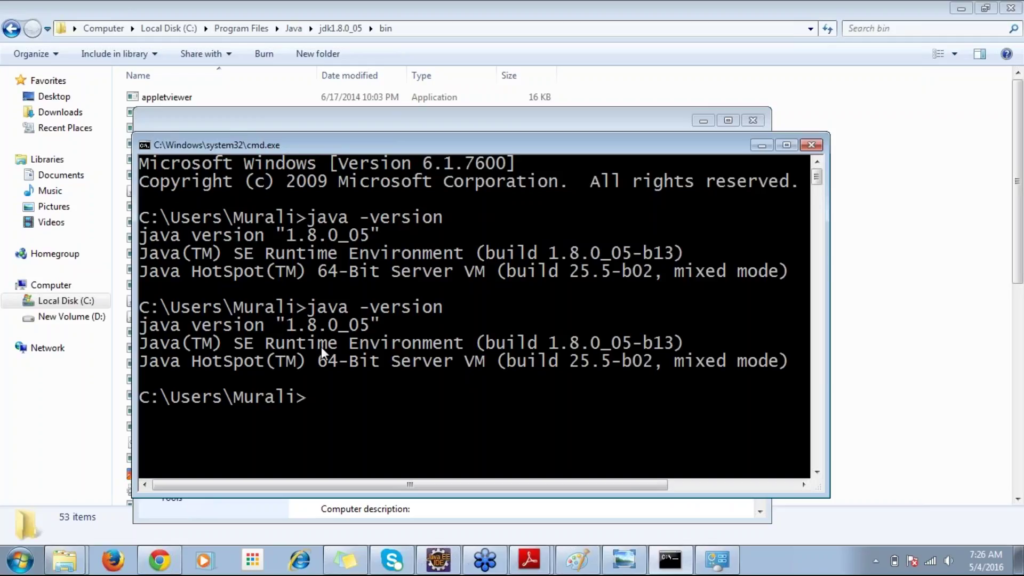
Switch to Chrome and examine the remaining Path variable and version check instructions in the Java installation document.
left_click(159, 559)
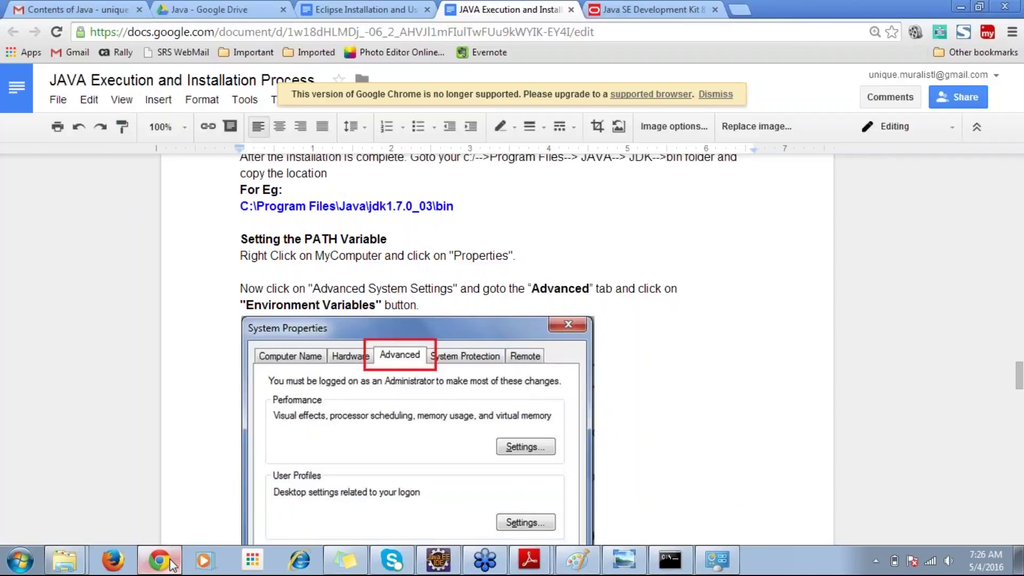
scroll(254, 462, "down", 14)
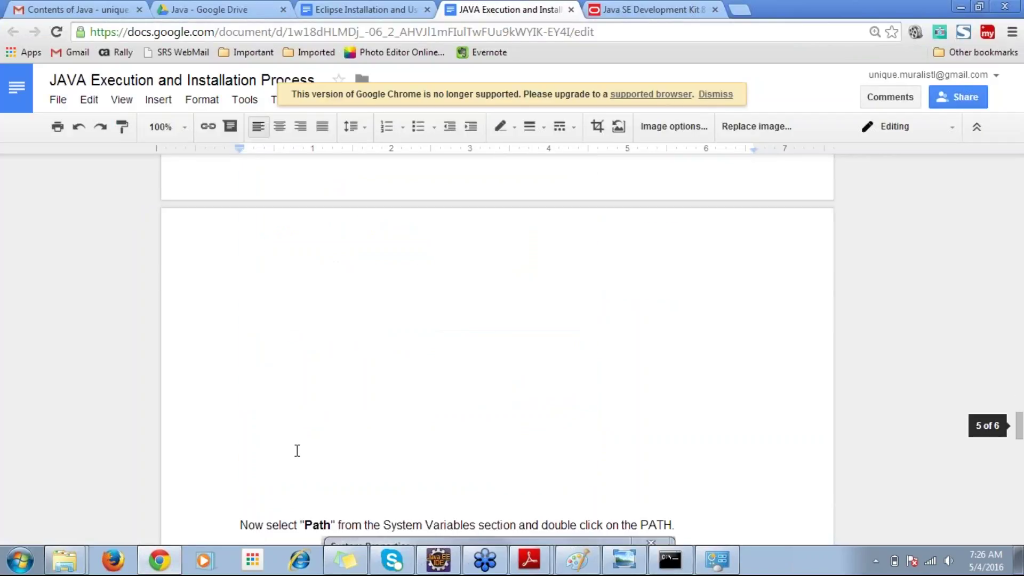
scroll(297, 451, "down", 5)
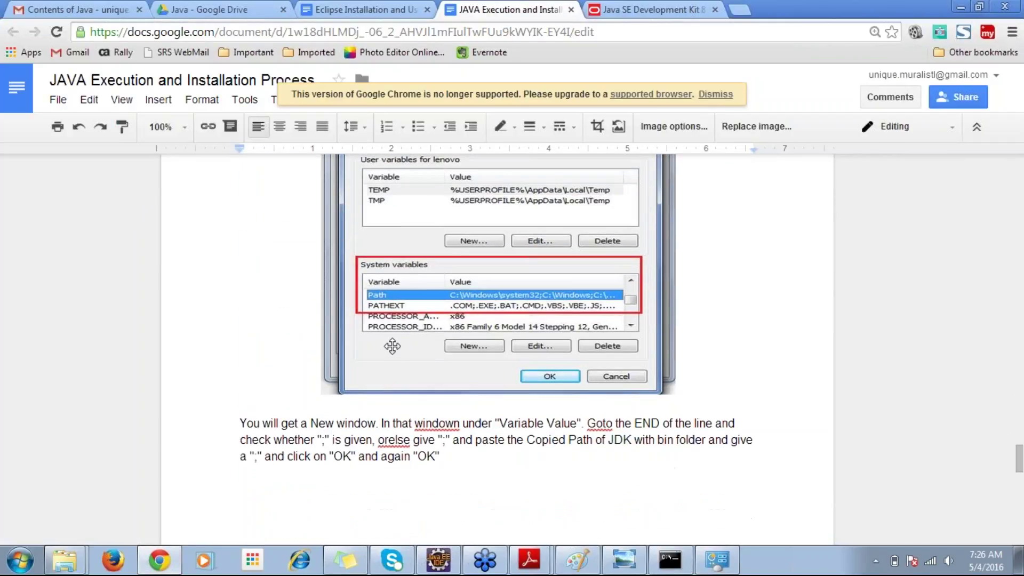
scroll(391, 346, "down", 4)
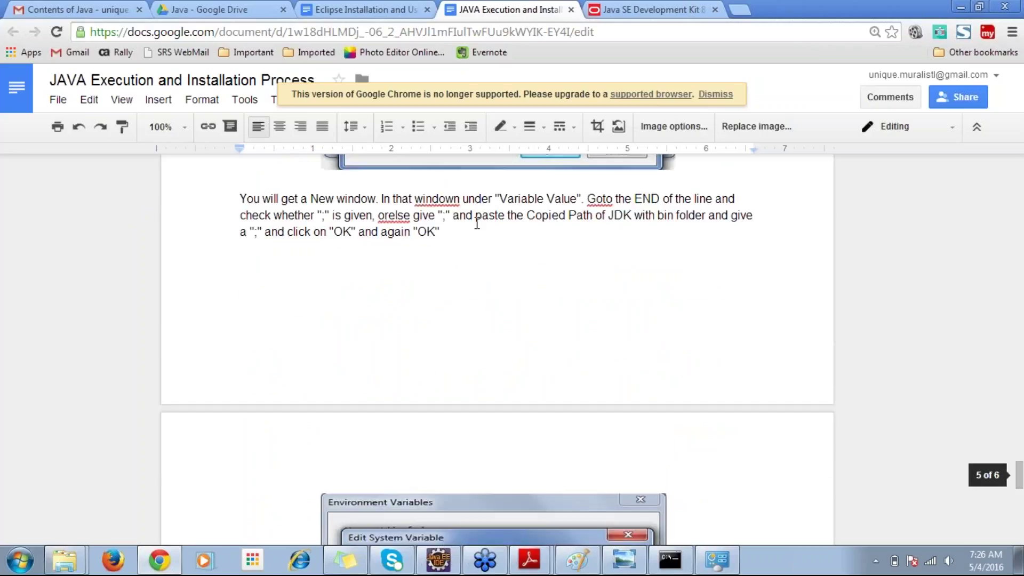
left_click(320, 212)
scroll(374, 272, "down", 4)
scroll(374, 272, "down", 4)
scroll(394, 261, "down", 5)
scroll(407, 258, "down", 1)
scroll(415, 288, "up", 3)
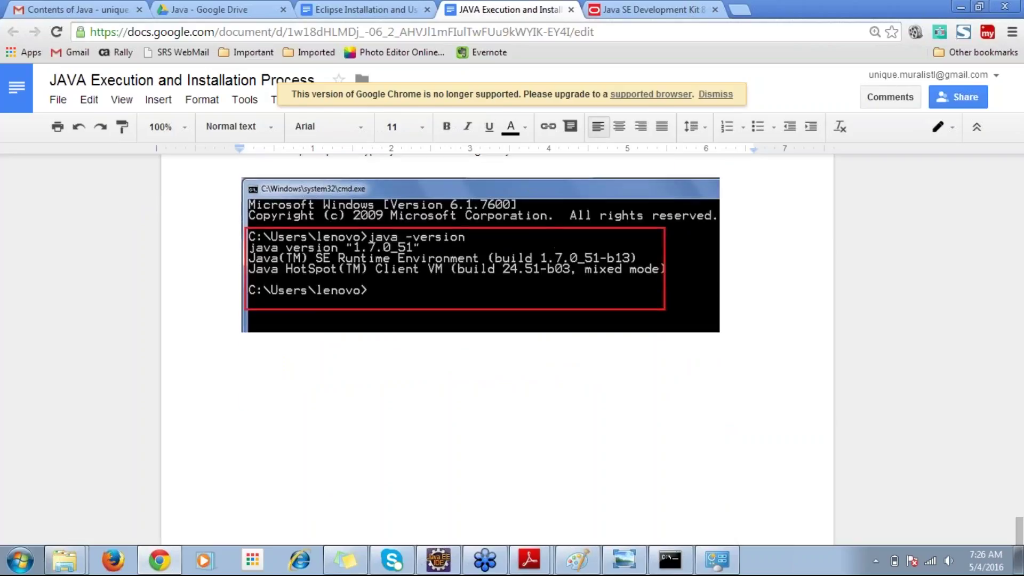
Review the Eclipse Installation and Usage document from its end back to the Eclipse Installation section.
left_click(375, 20)
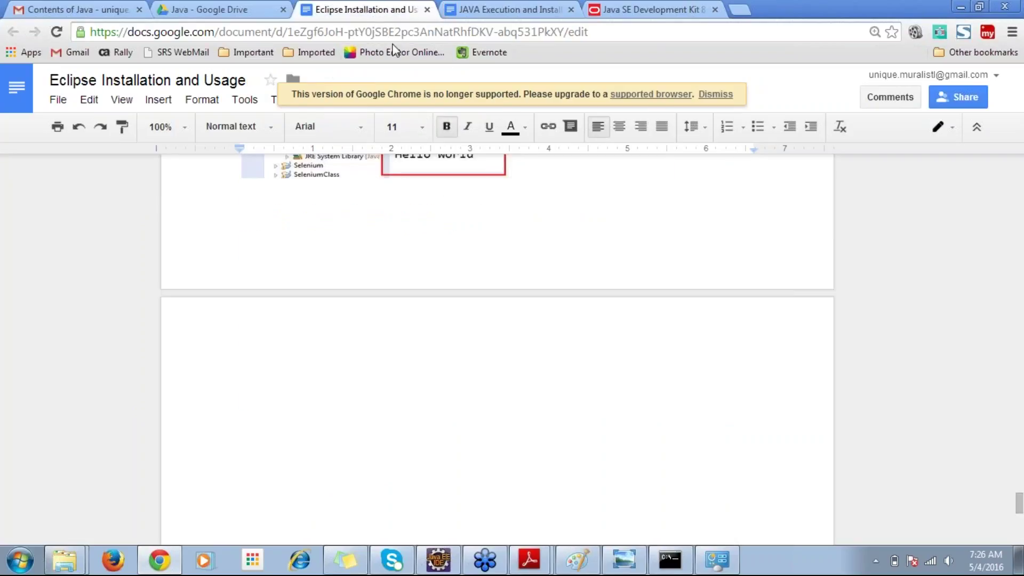
scroll(441, 297, "up", 15)
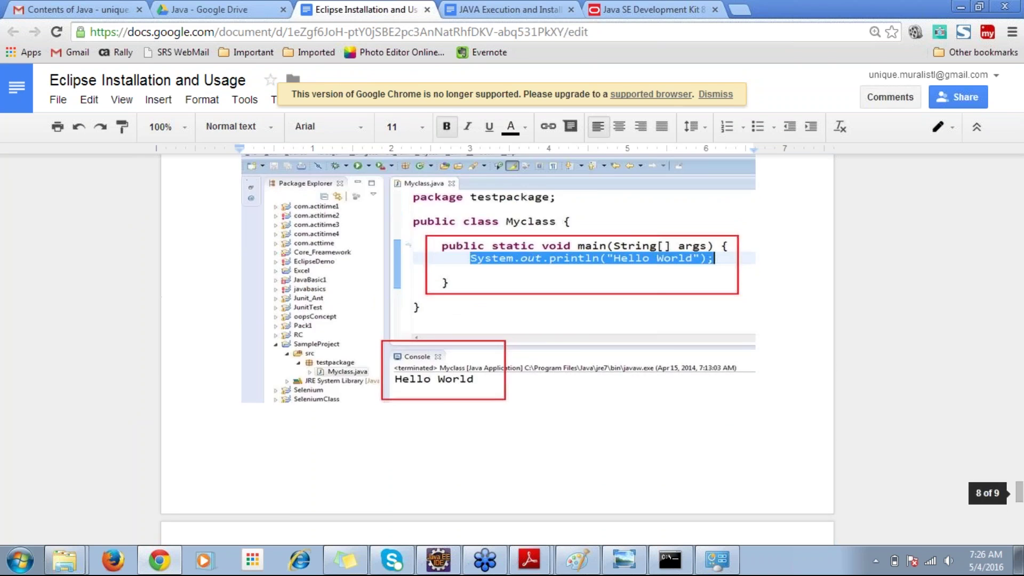
scroll(498, 349, "up", 20)
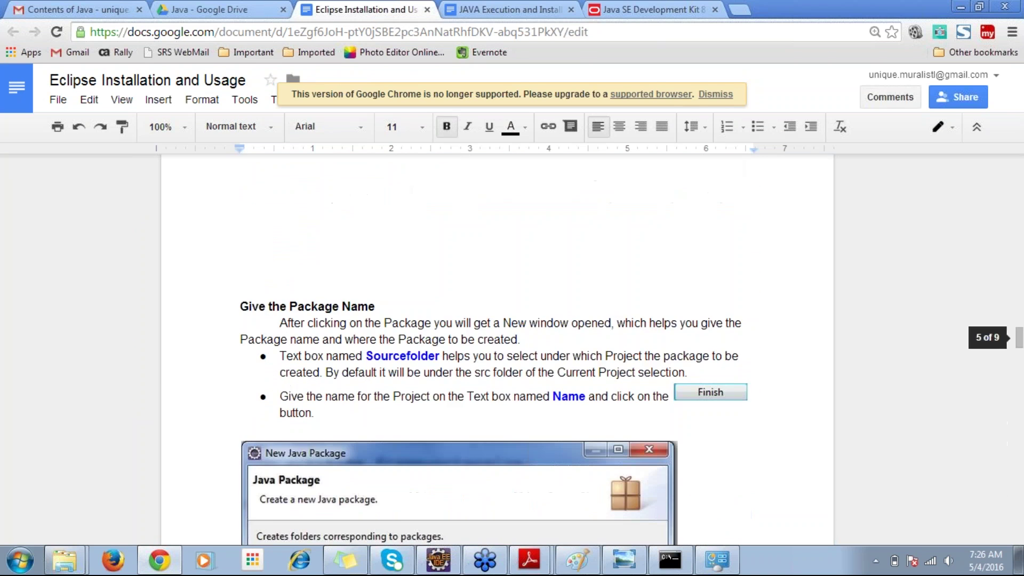
scroll(498, 349, "up", 20)
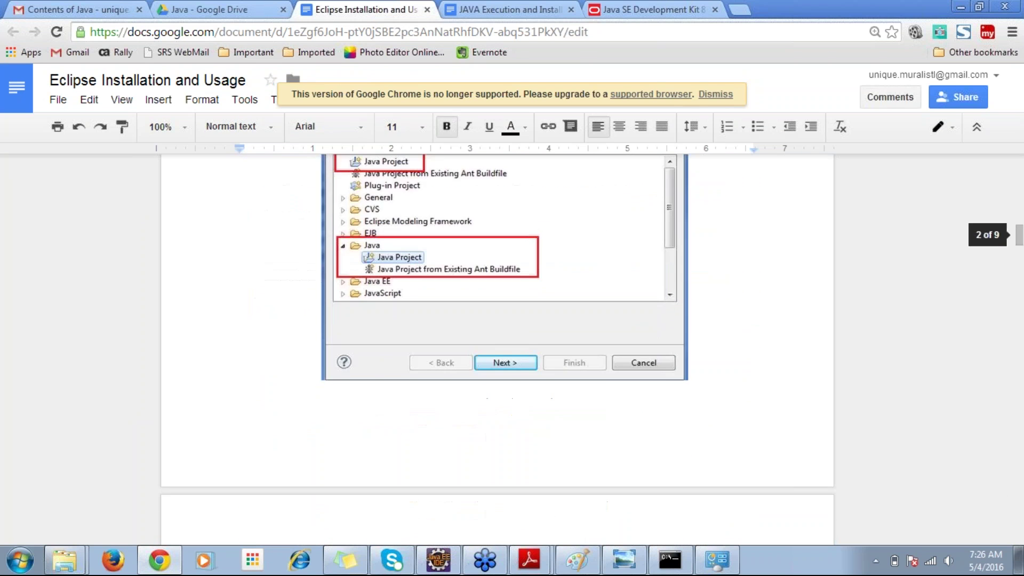
scroll(498, 349, "up", 3)
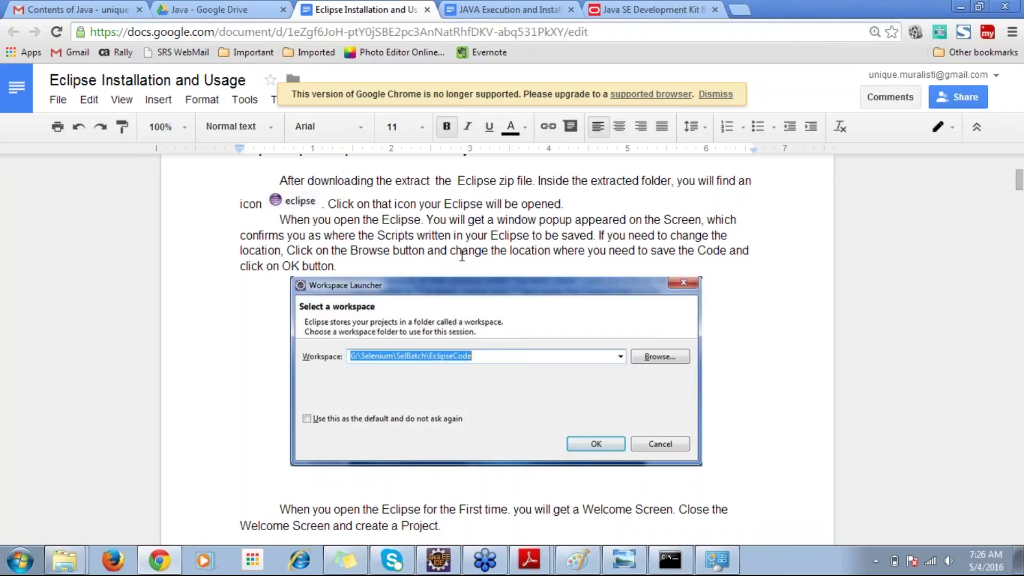
scroll(462, 255, "up", 6)
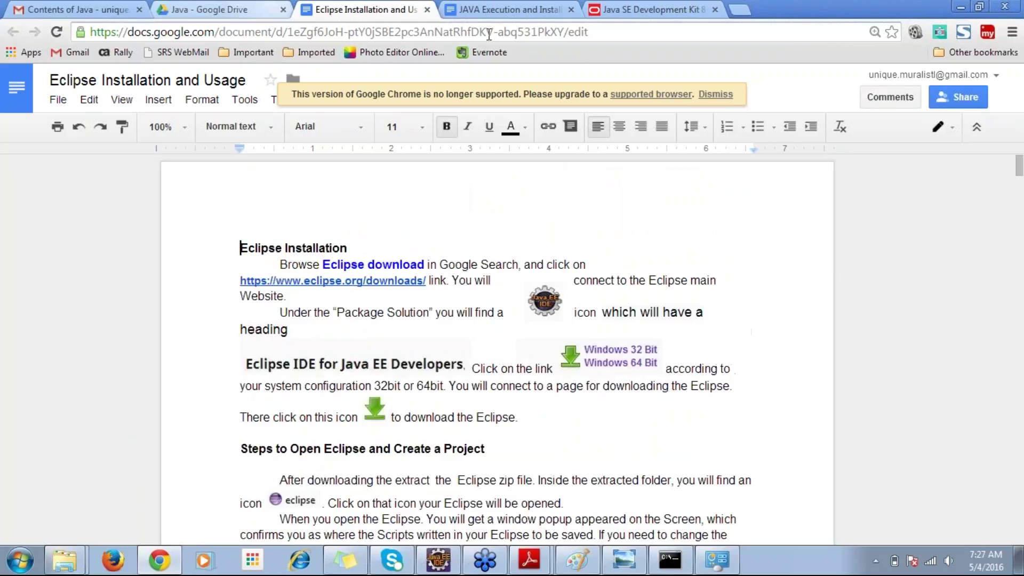
Search the web for "eclipse download" in place of the JDK download page and open the Eclipse Downloads result.
left_click(629, 9)
left_click(606, 30)
type("e")
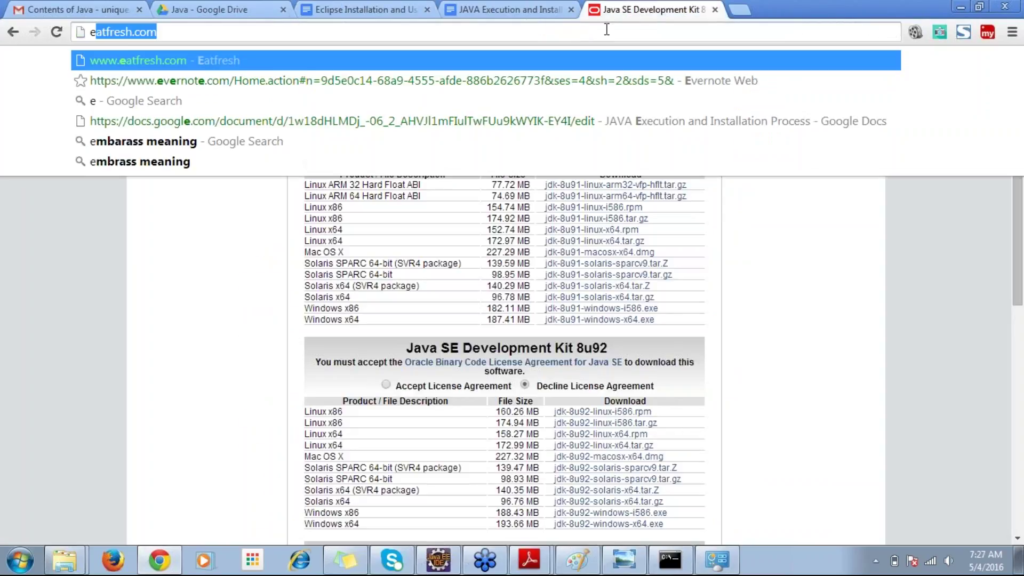
type("clipse")
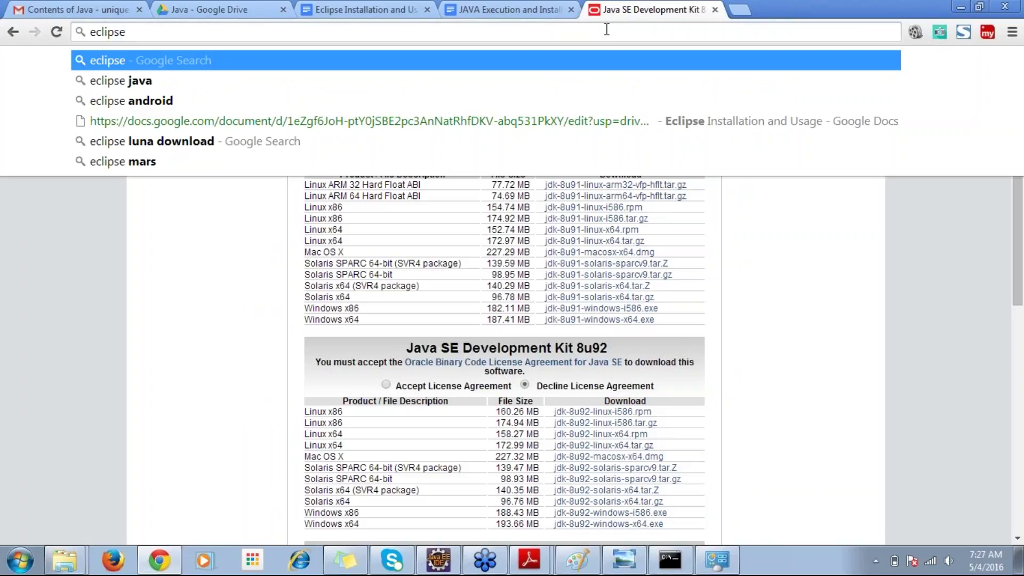
key("Down")
key("Down")
key("Up")
key("Up")
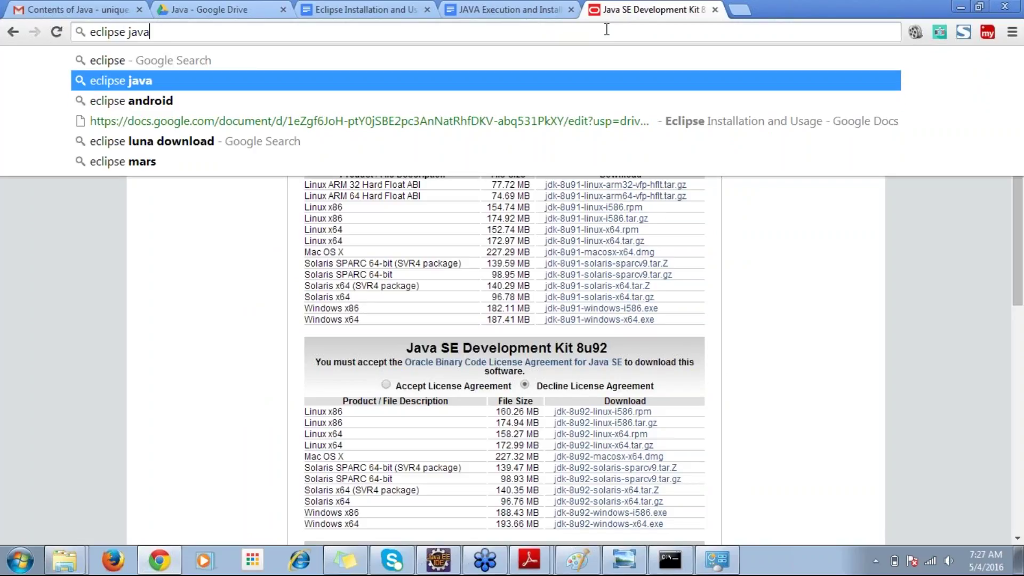
type("download")
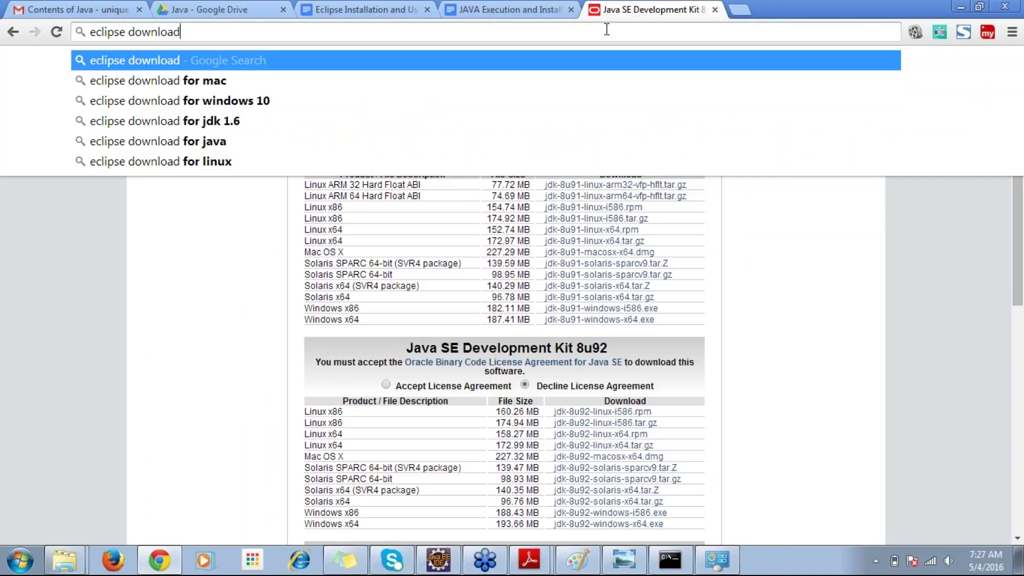
type(" f")
key("BackSpace")
key("BackSpace")
key("BackSpace")
key("Return")
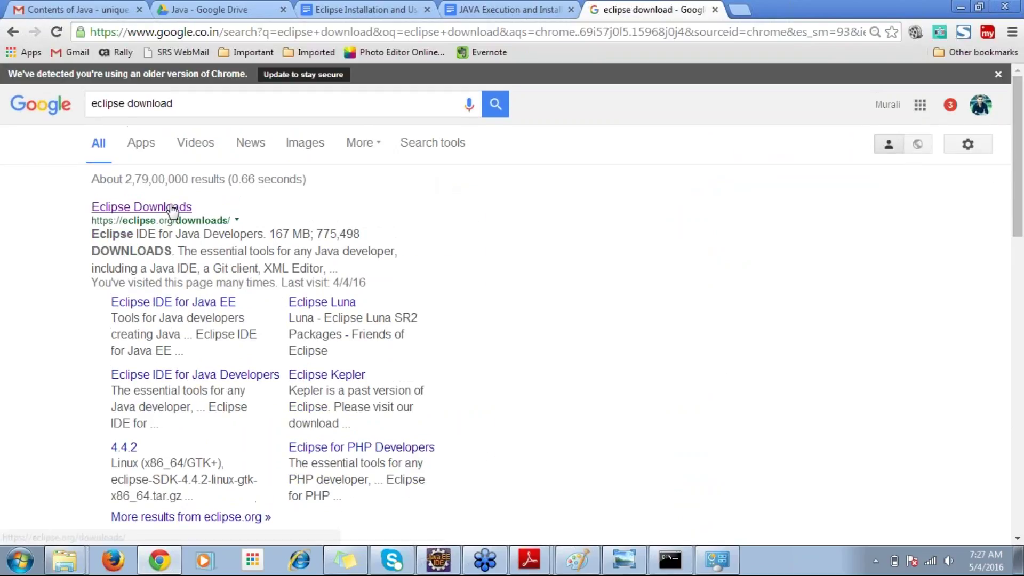
left_click(169, 208)
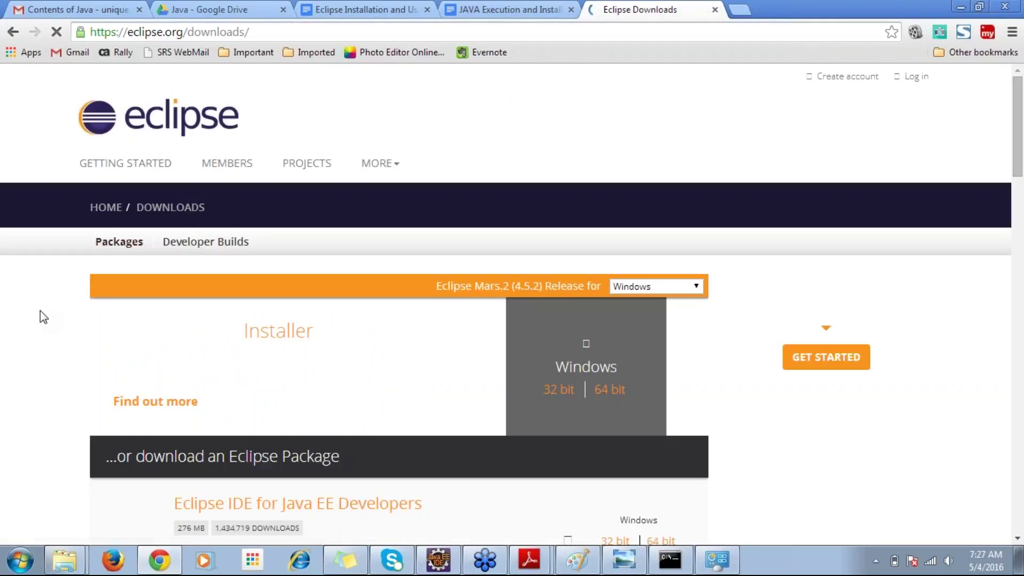
Choose Windows as the platform for the Eclipse Mars.2 (4.5.2) release.
scroll(40, 310, "down", 1)
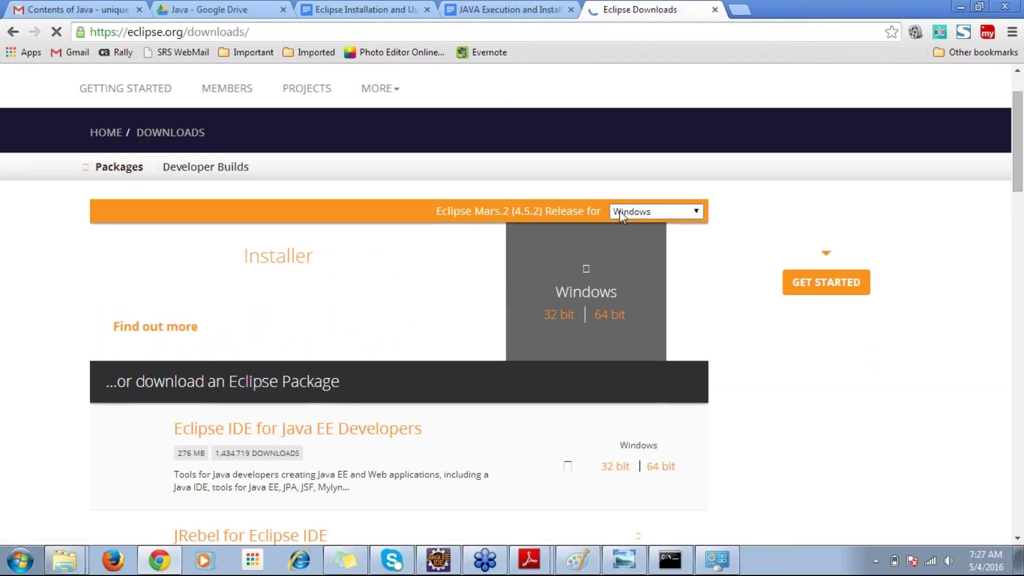
left_click_drag(474, 211, 509, 211)
left_click(696, 211)
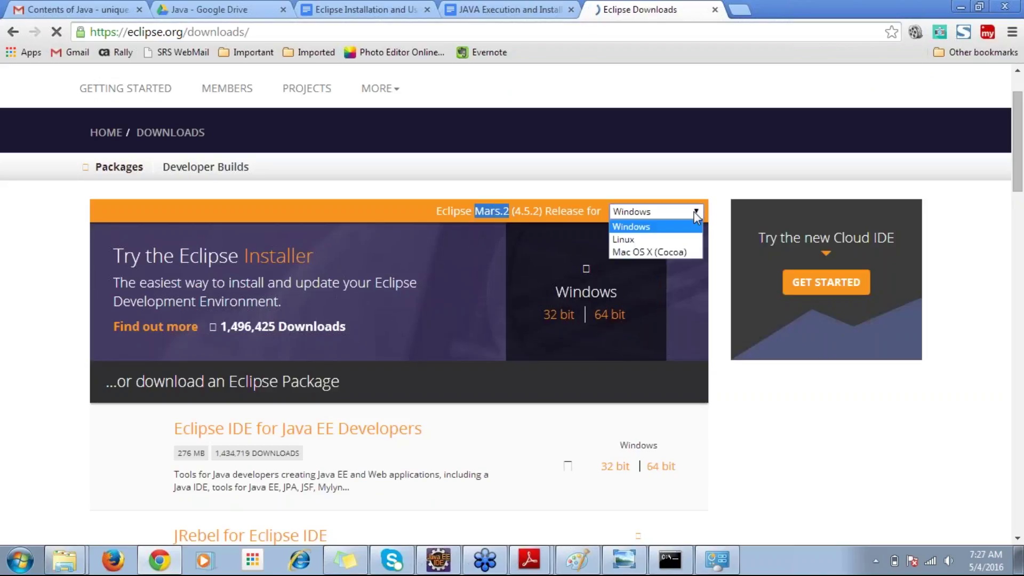
left_click(657, 229)
Open the mirror selection page for the Windows 64 bit package of Eclipse IDE for Java EE Developers.
scroll(77, 283, "down", 3)
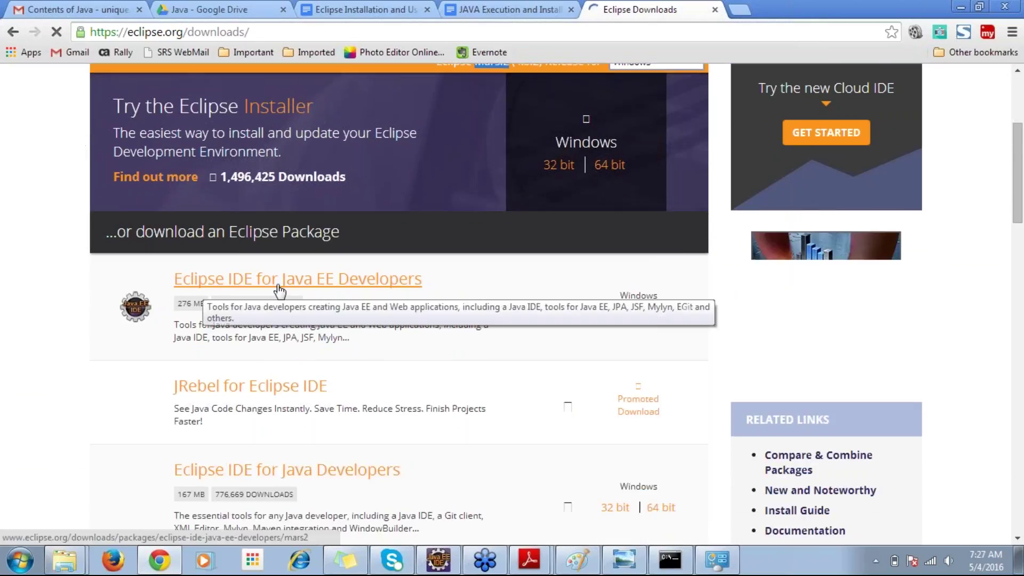
scroll(322, 290, "down", 1)
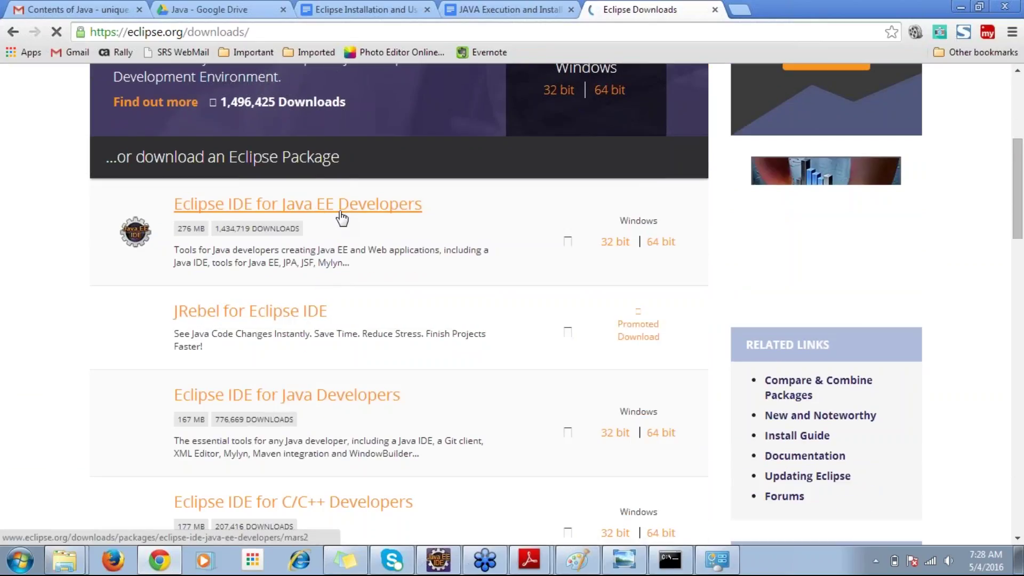
scroll(302, 341, "down", 1)
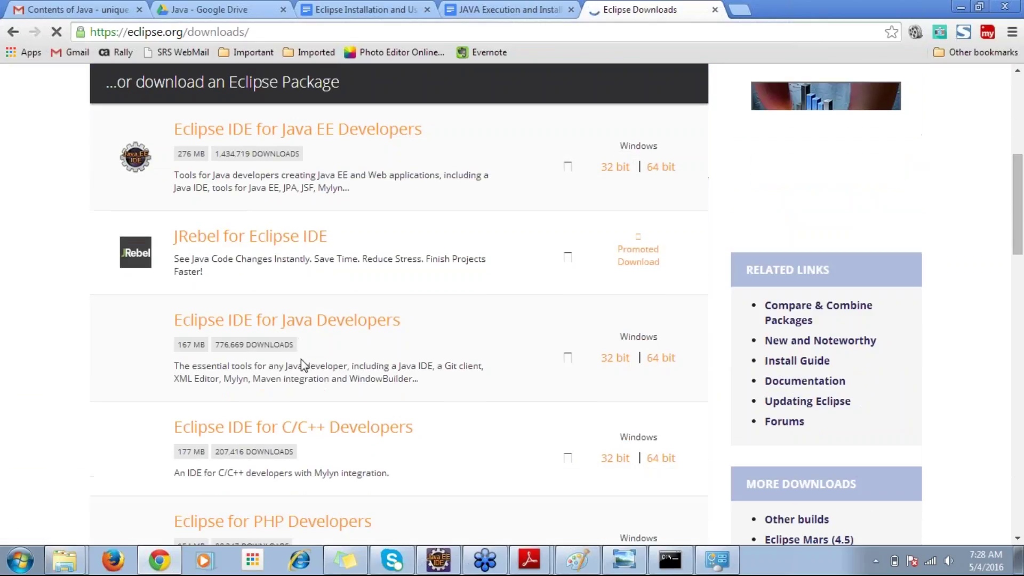
scroll(350, 212, "up", 1)
scroll(346, 224, "up", 1)
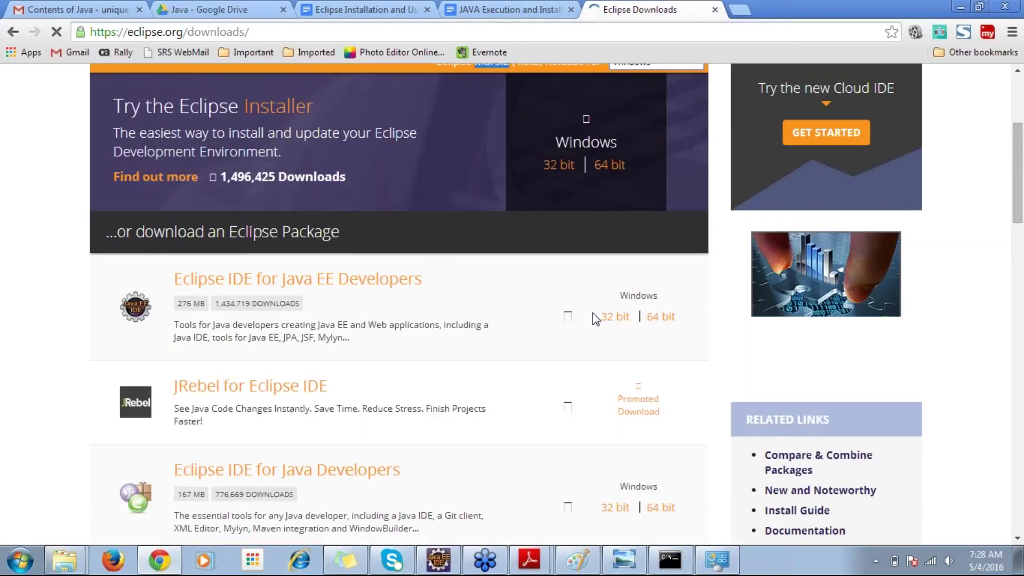
left_click(665, 322)
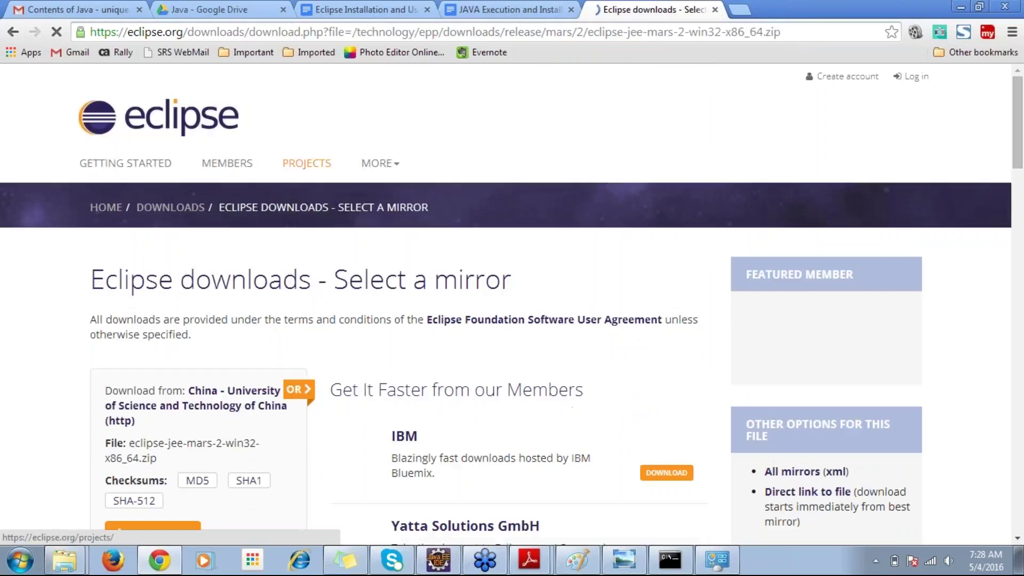
scroll(268, 234, "down", 1)
scroll(268, 233, "down", 1)
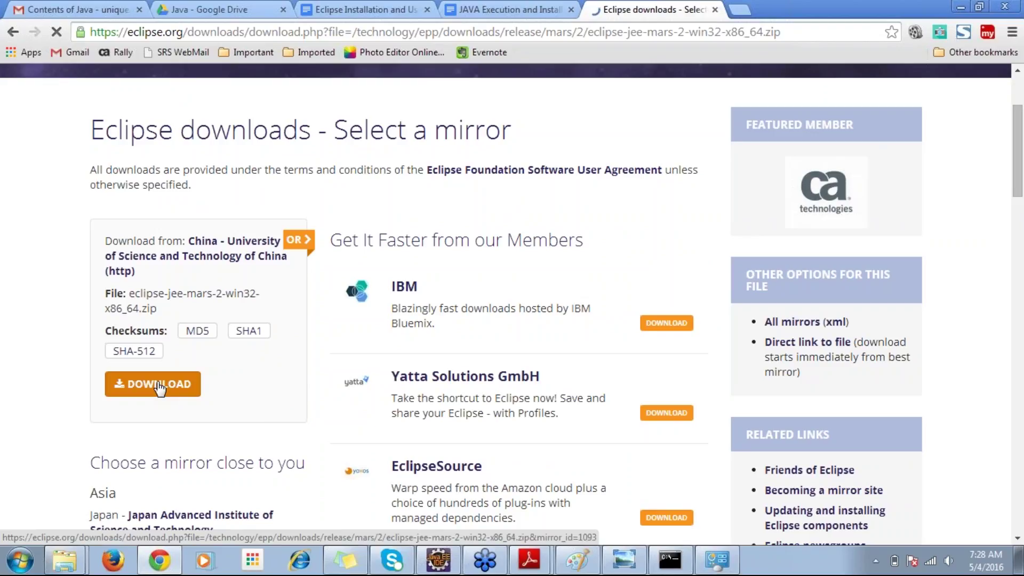
Switch to the Windows Explorer window showing the bin folder and open New Volume (D:) in it.
mouse_move(64, 557)
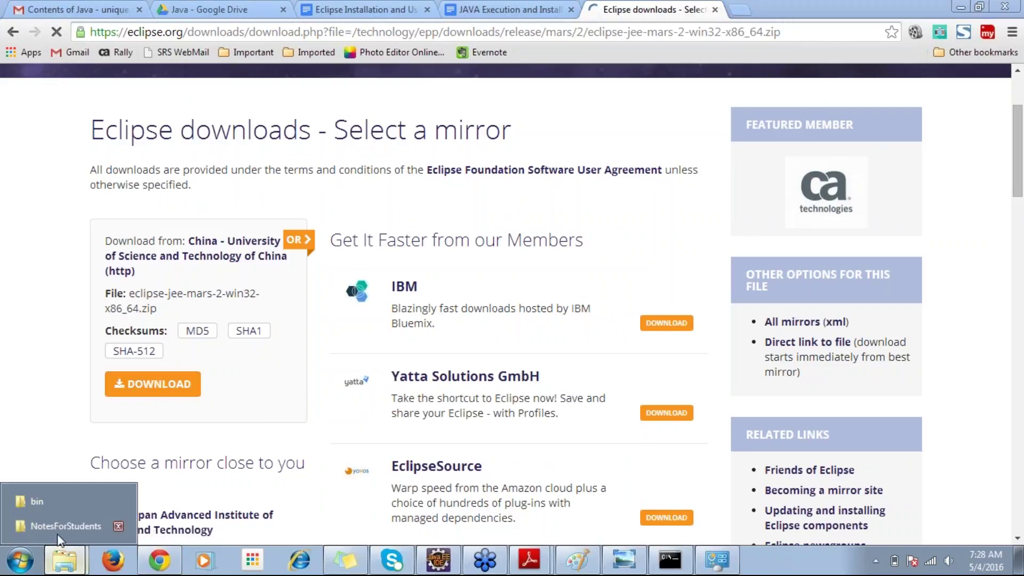
left_click(53, 501)
left_click(103, 28)
double_click(380, 111)
View the extraction options for the eclipse ZIP archive, and open the eclipse folder on the same drive.
left_click(159, 302)
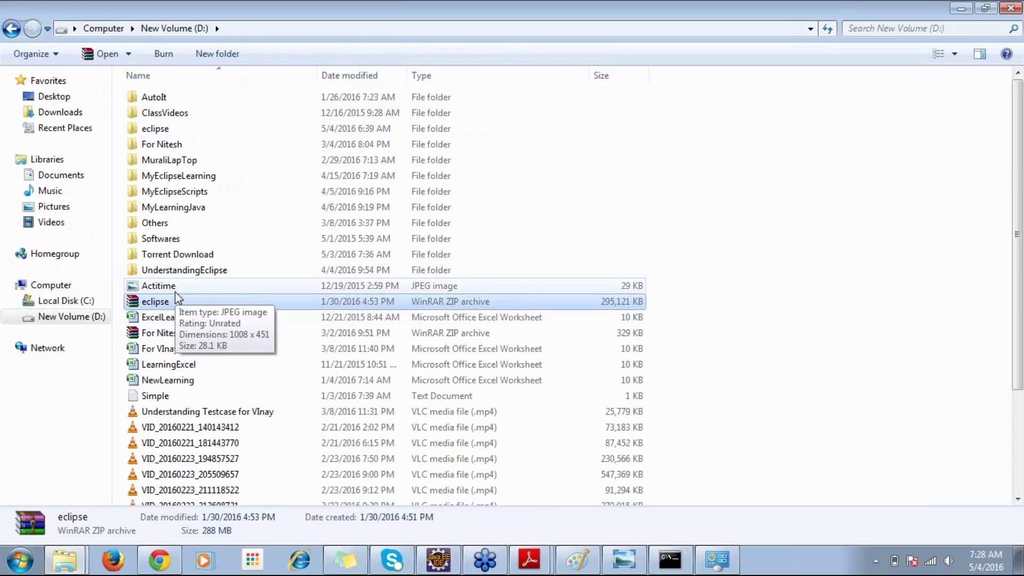
right_click(168, 302)
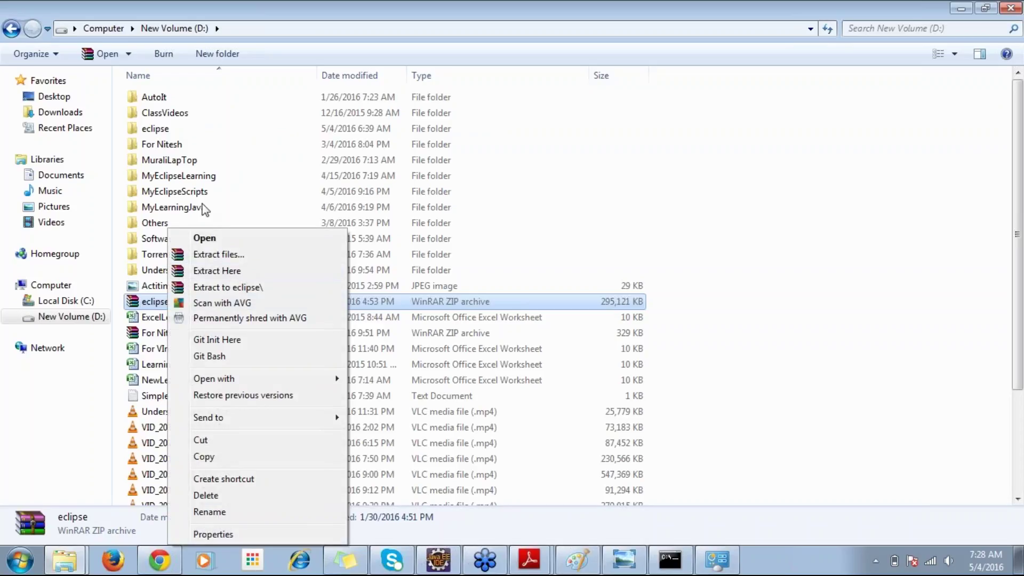
left_click(163, 130)
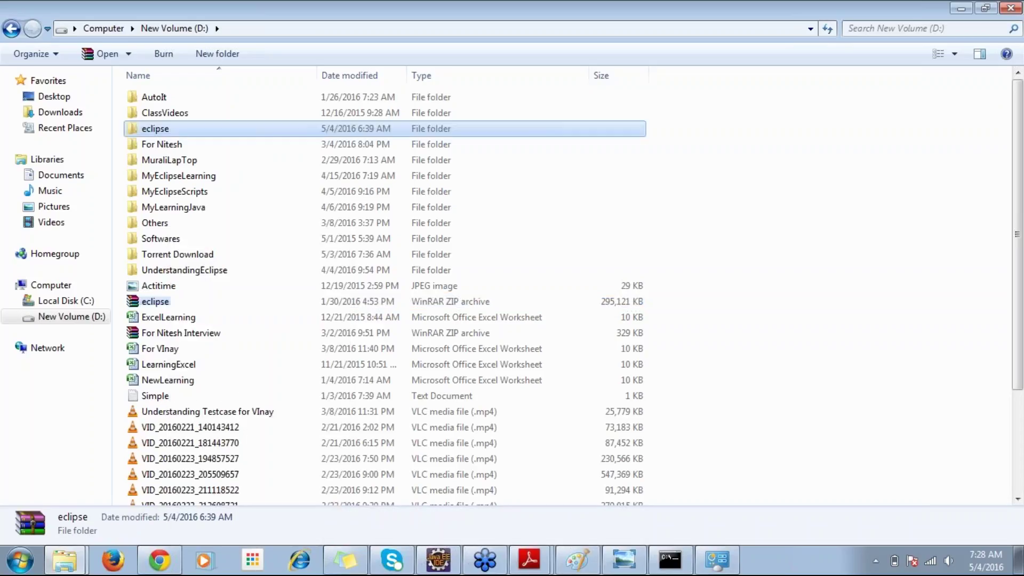
double_click(173, 127)
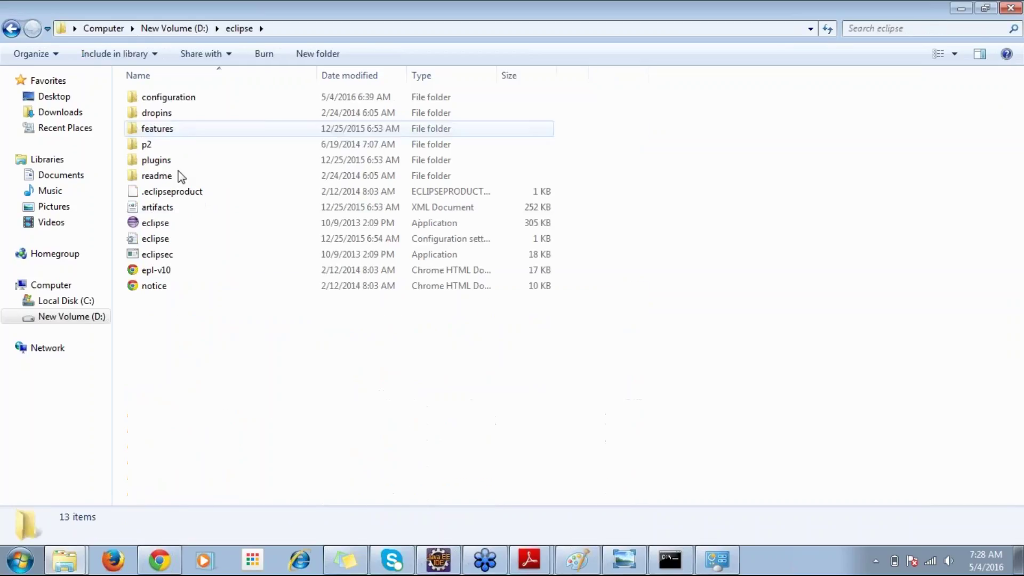
Launch the eclipse application from the eclipse folder and open the directory browser for its workspace.
left_click(166, 224)
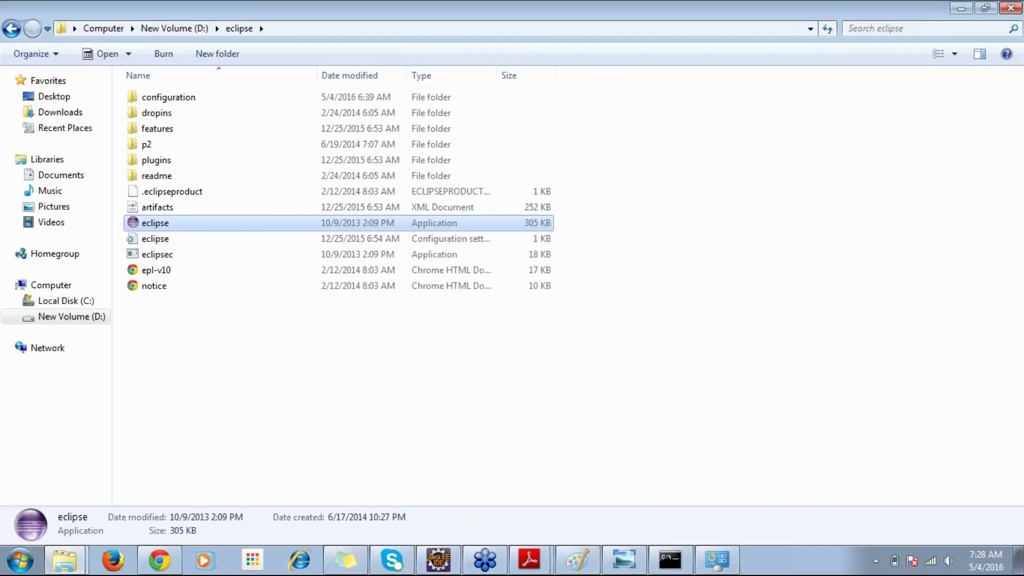
key("Return")
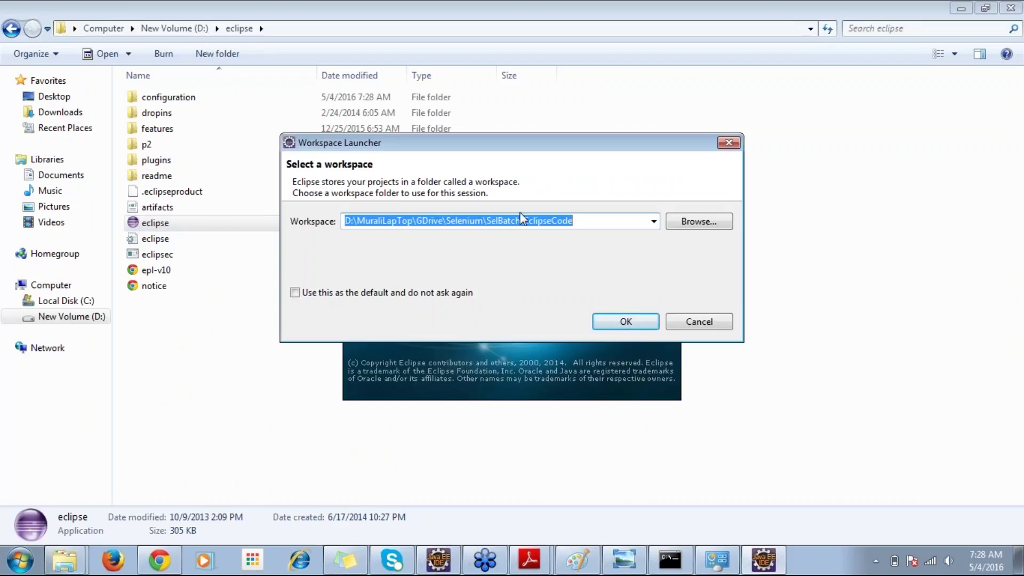
left_click(688, 225)
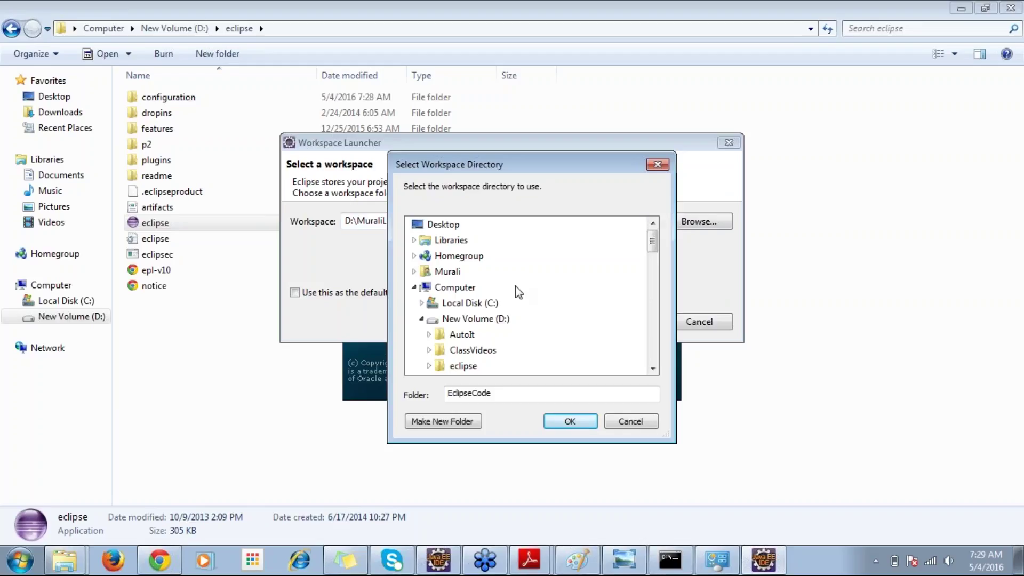
Create a folder named LearnEclipse directly on New Volume (D:) and choose it as the workspace directory.
left_click(653, 368)
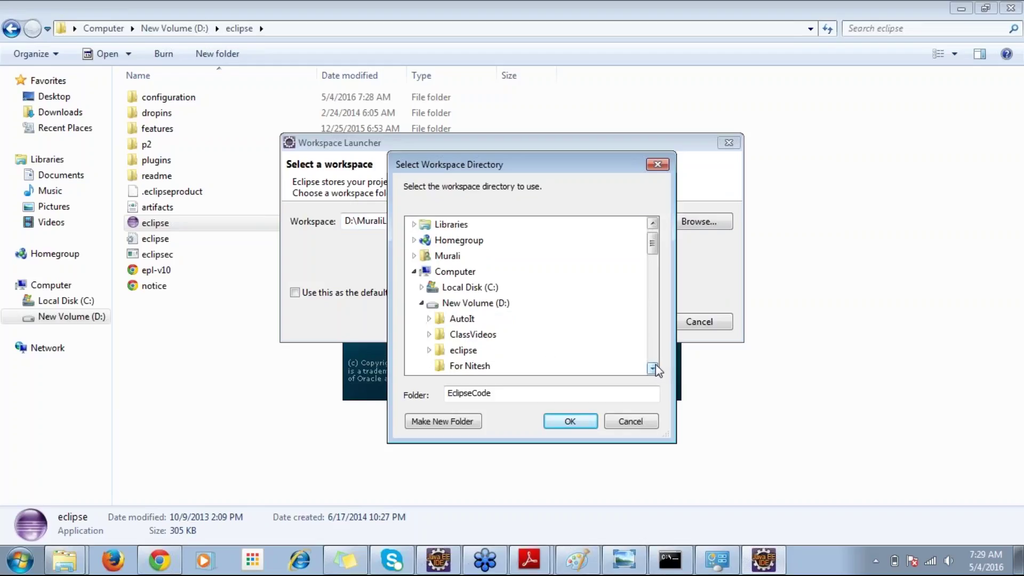
left_click(652, 368)
left_click(653, 368)
left_click(653, 367)
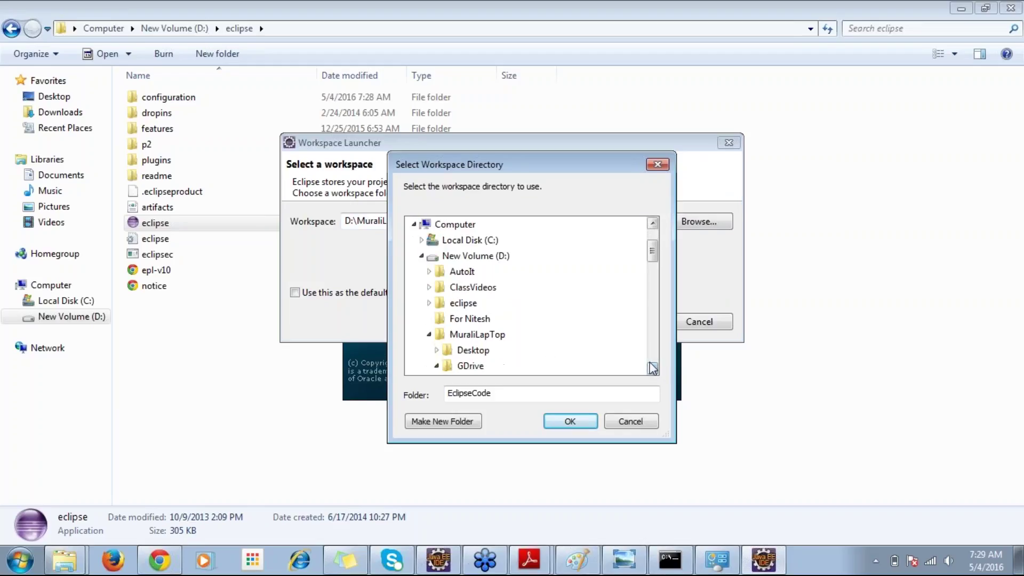
left_click(458, 256)
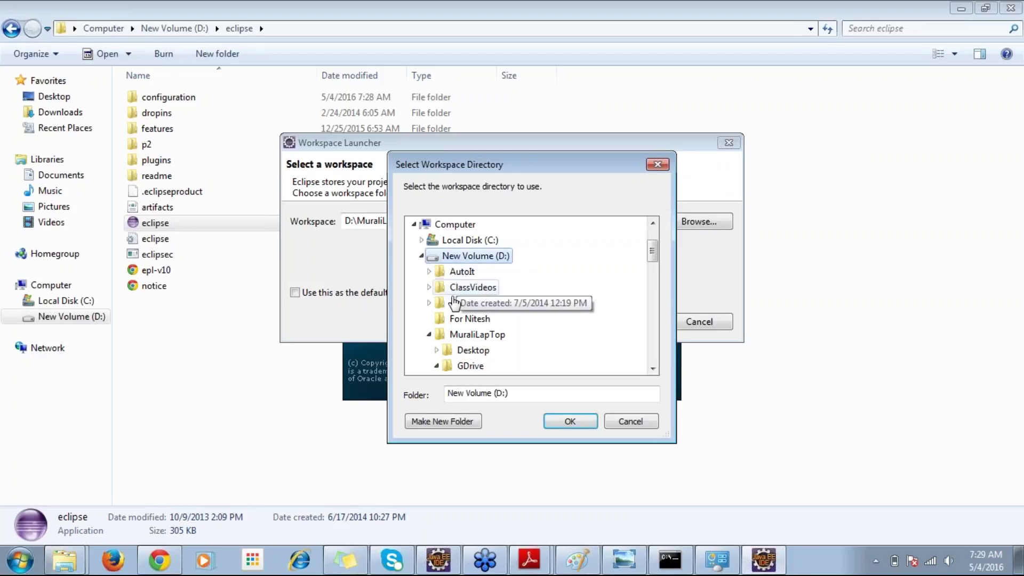
left_click(429, 335)
scroll(445, 291, "down", 1)
left_click_drag(650, 297, 652, 285)
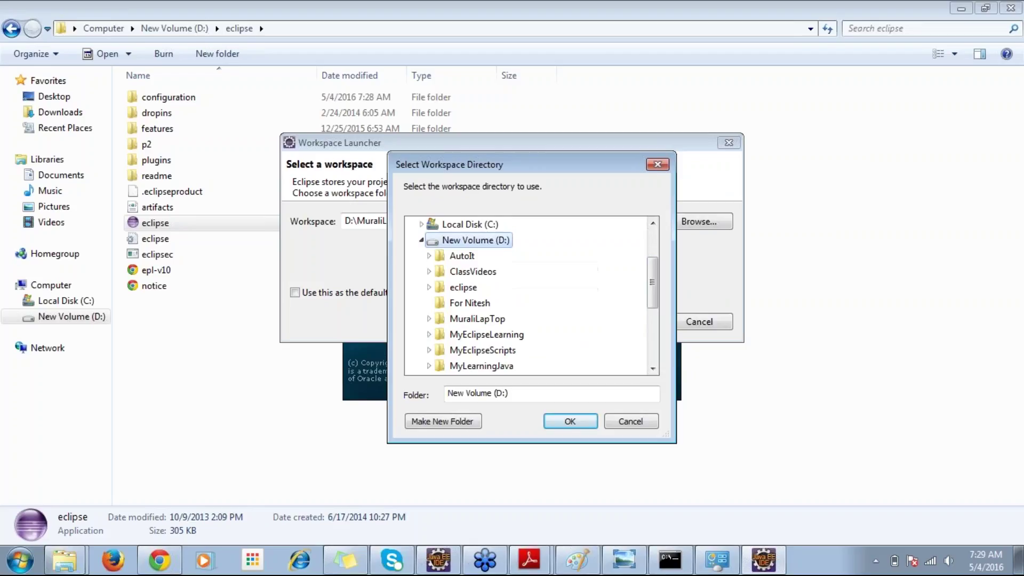
left_click(457, 422)
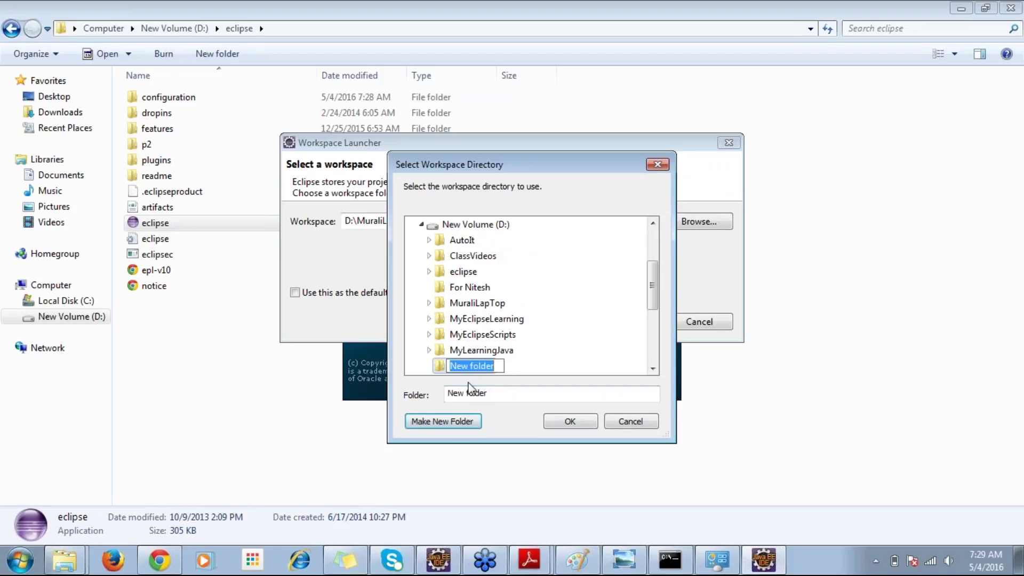
type("LearnEclipse")
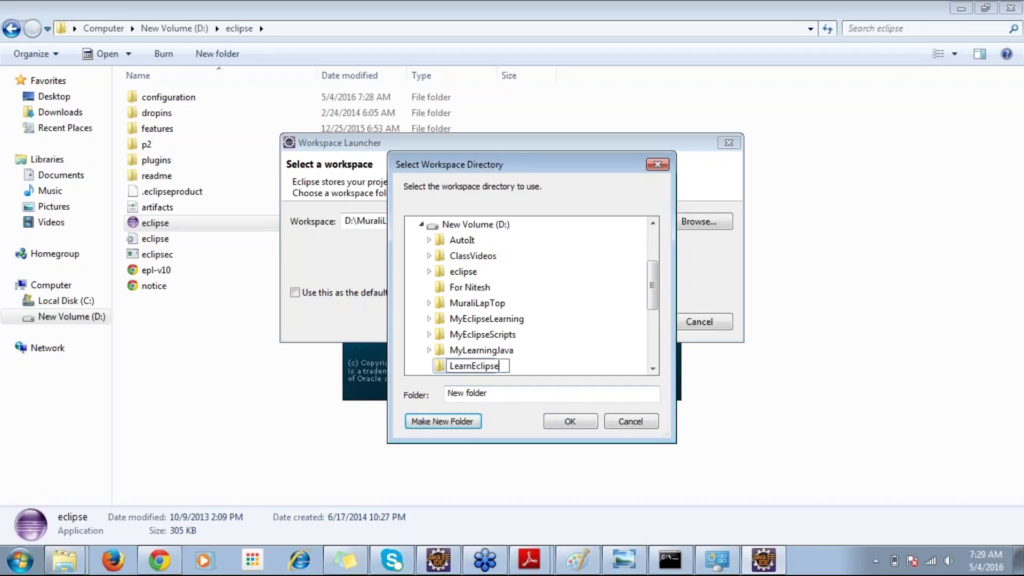
key("Return")
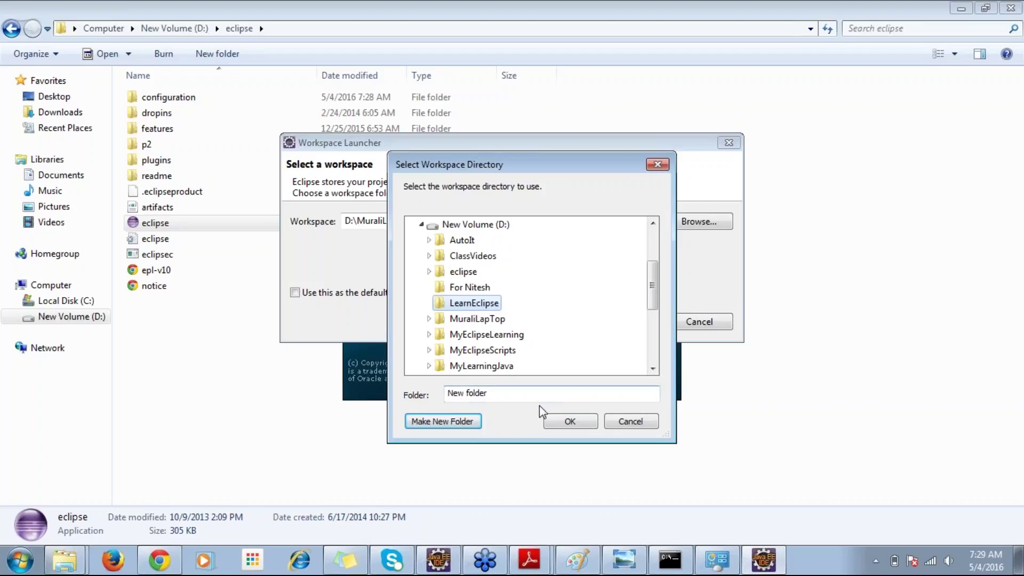
left_click(566, 420)
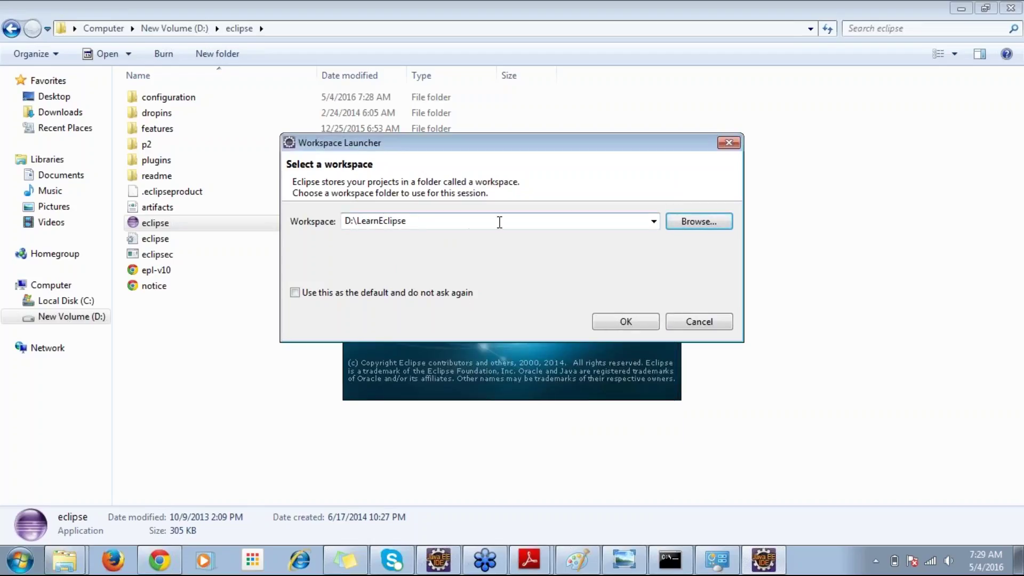
Try alternative workspaces from the list of recent ones, including D:\MyLearningJava.
left_click(653, 222)
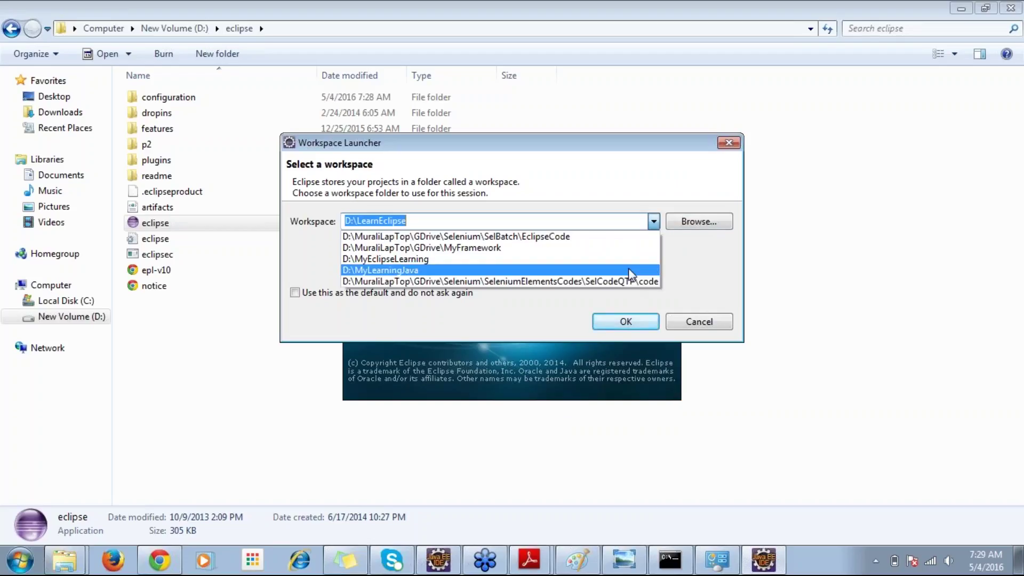
left_click(629, 249)
left_click(653, 221)
left_click(607, 272)
left_click(653, 221)
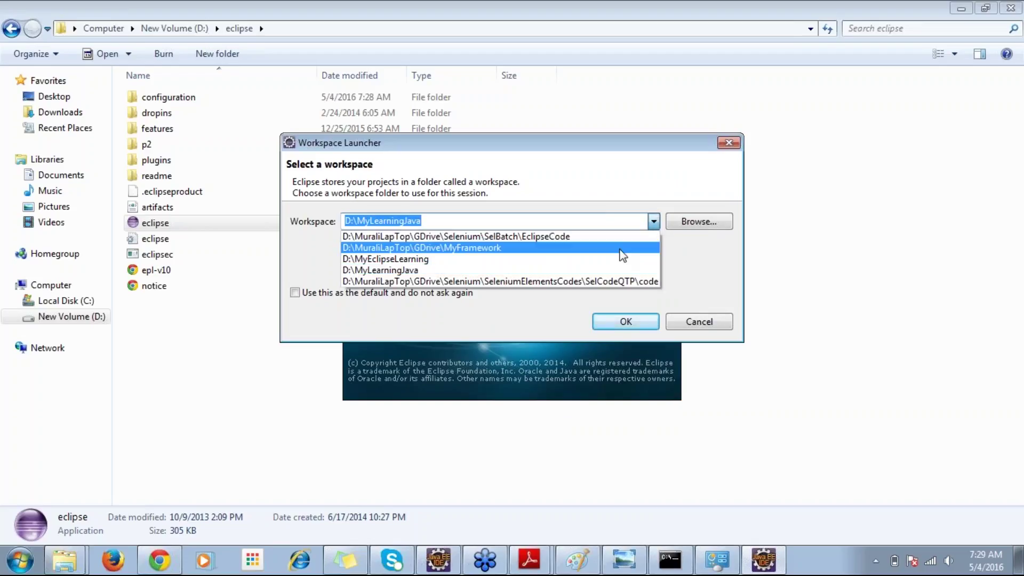
left_click(726, 228)
Browse to the LearnEclipse folder on New Volume (D:), choose it as the workspace and start Eclipse with it.
left_click(700, 226)
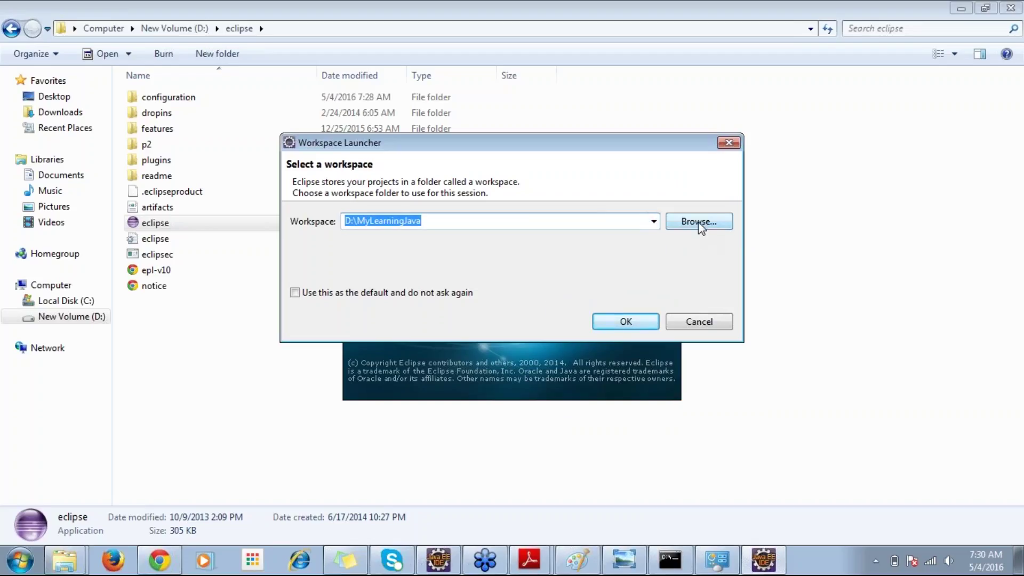
left_click(475, 318)
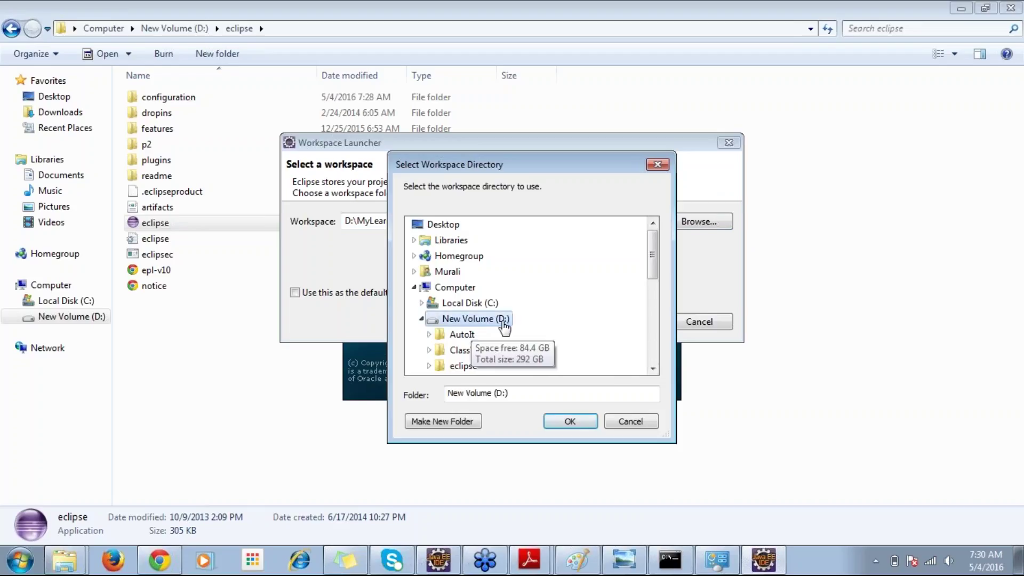
key("Down")
key("Down")
key("Down")
key("Down")
key("Down")
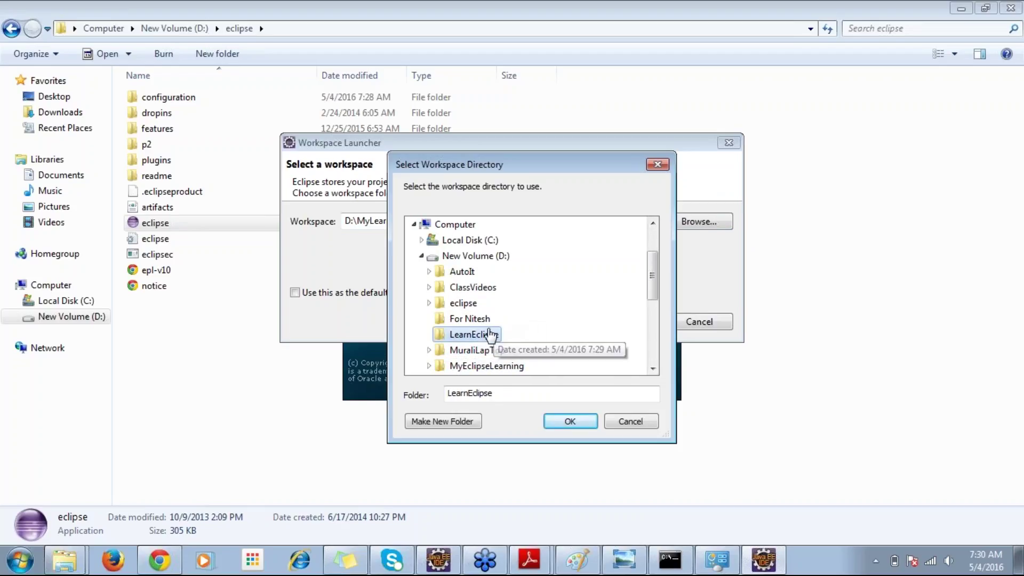
left_click(578, 421)
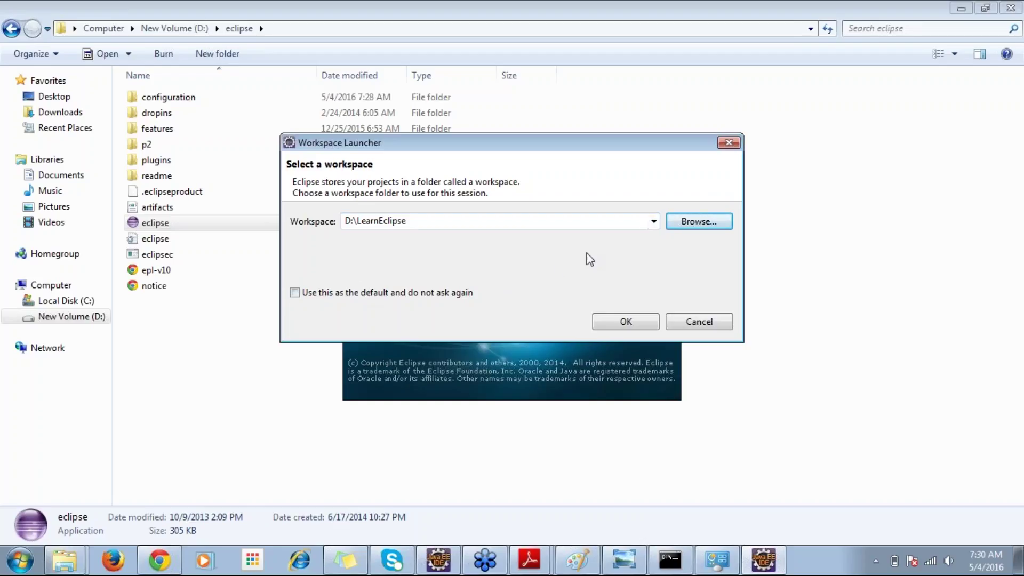
left_click(633, 322)
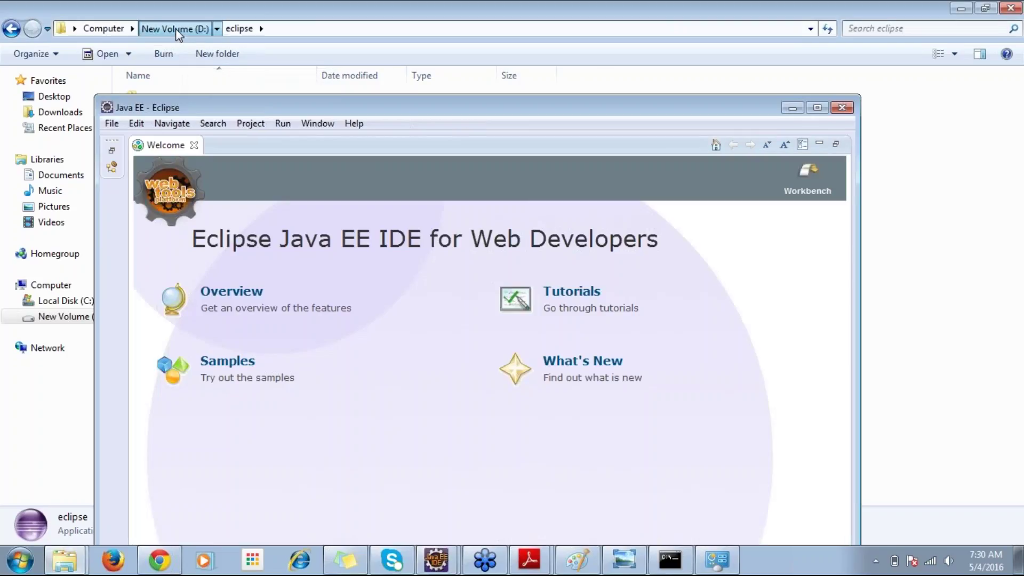
Open the LearnEclipse folder on New Volume (D:) in Windows Explorer and examine the folders generated in it.
left_click(175, 29)
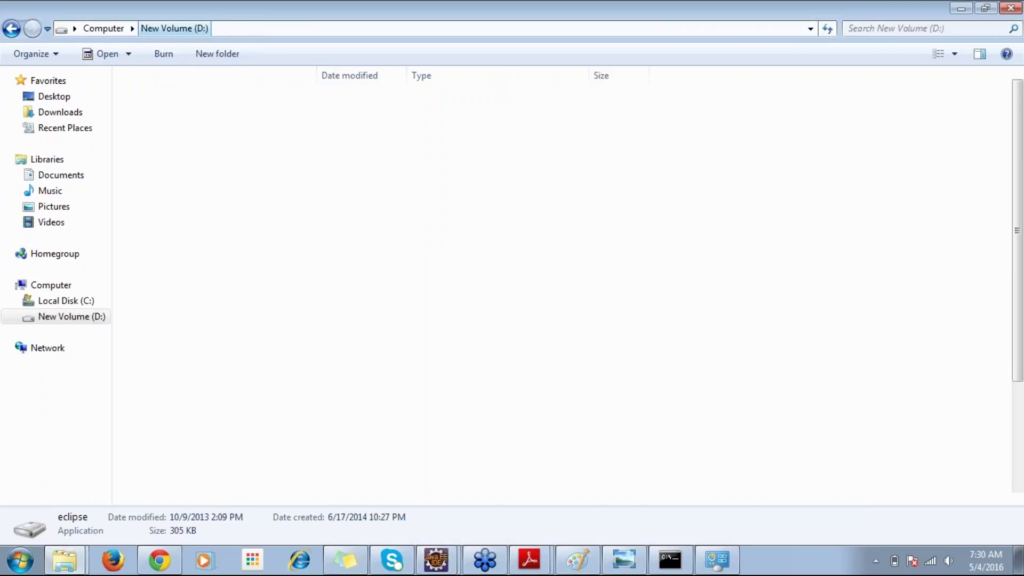
left_click(170, 162)
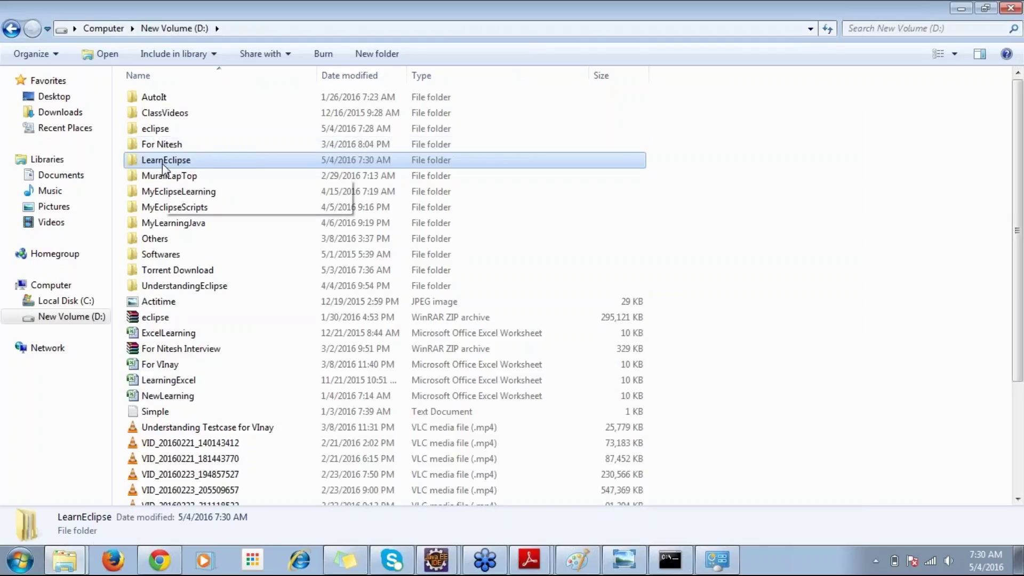
double_click(162, 161)
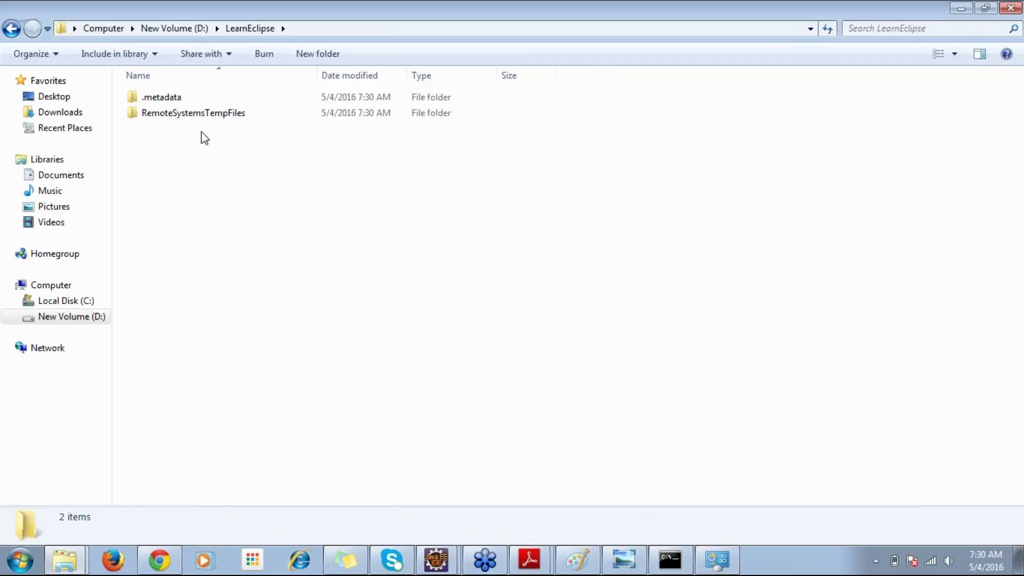
left_click(201, 112)
left_click(211, 101, "shift")
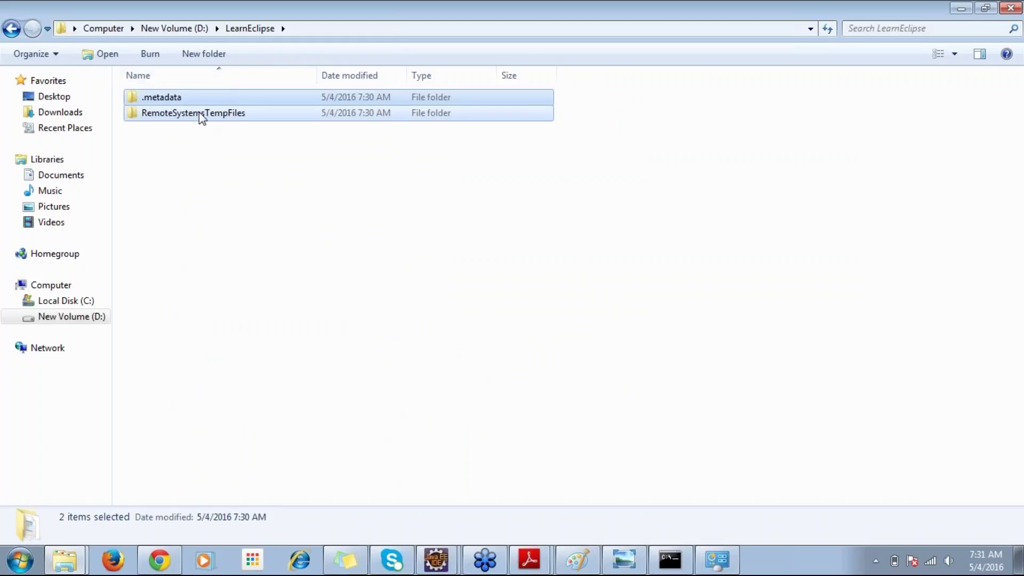
left_click(201, 159)
Look at the contents of the RemoteSystemsTempFiles folder and return to LearnEclipse.
double_click(194, 114)
key("BackSpace")
key("Return")
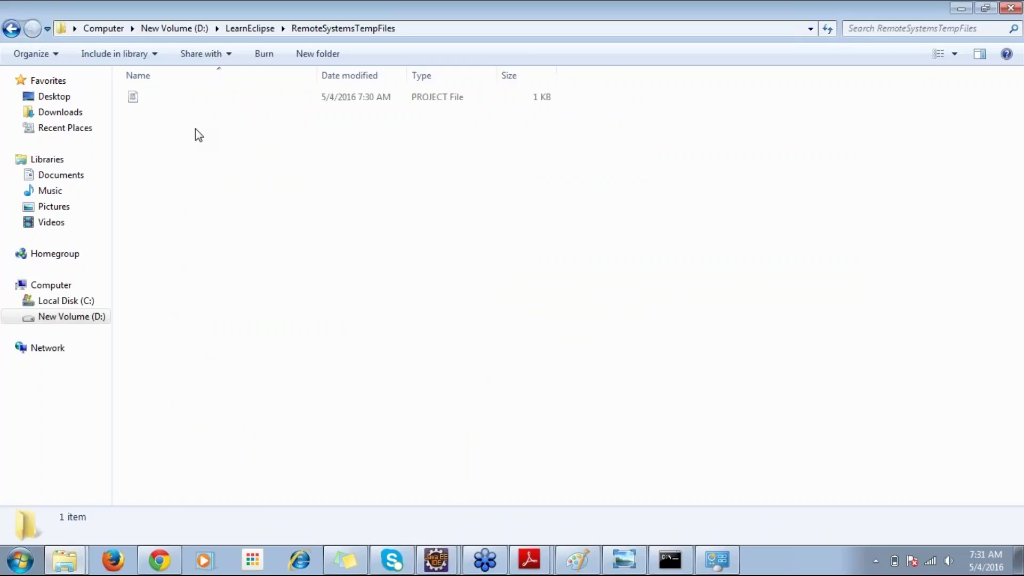
left_click(138, 99)
key("BackSpace")
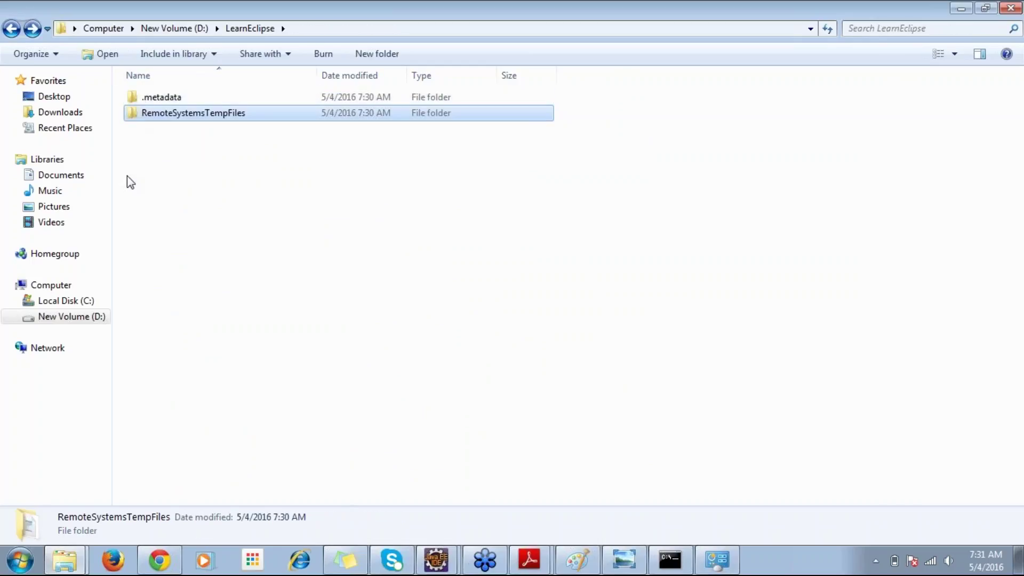
left_click(268, 137)
Switch to the Eclipse window, maximize it and close the Welcome page.
key("alt+Tab")
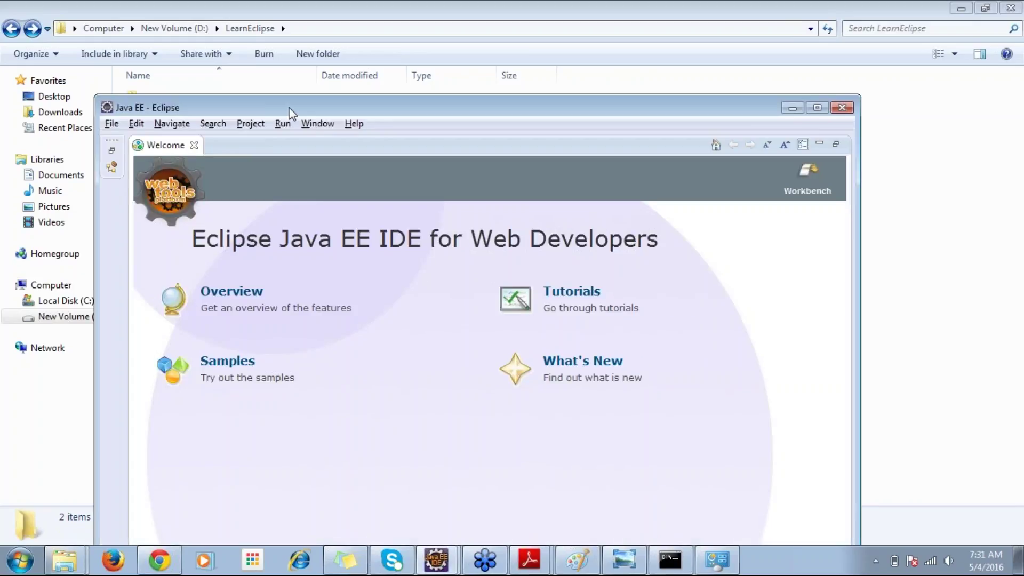
double_click(289, 112)
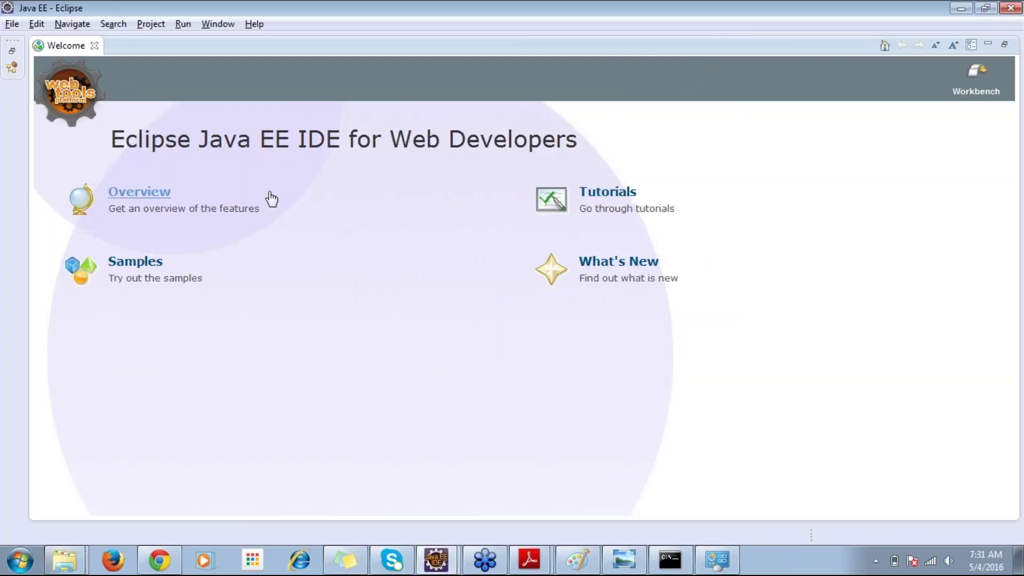
left_click(95, 47)
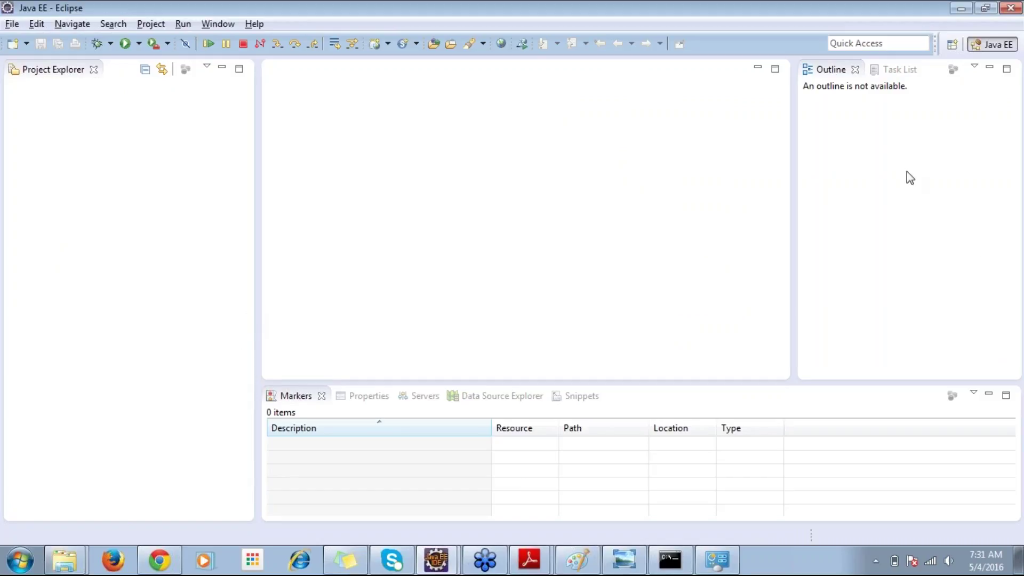
Close the Outline, Task List, Markers, Properties, Servers, Data Source Explorer and Snippets views, keeping only Project Explorer beside the editor area.
left_click(855, 70)
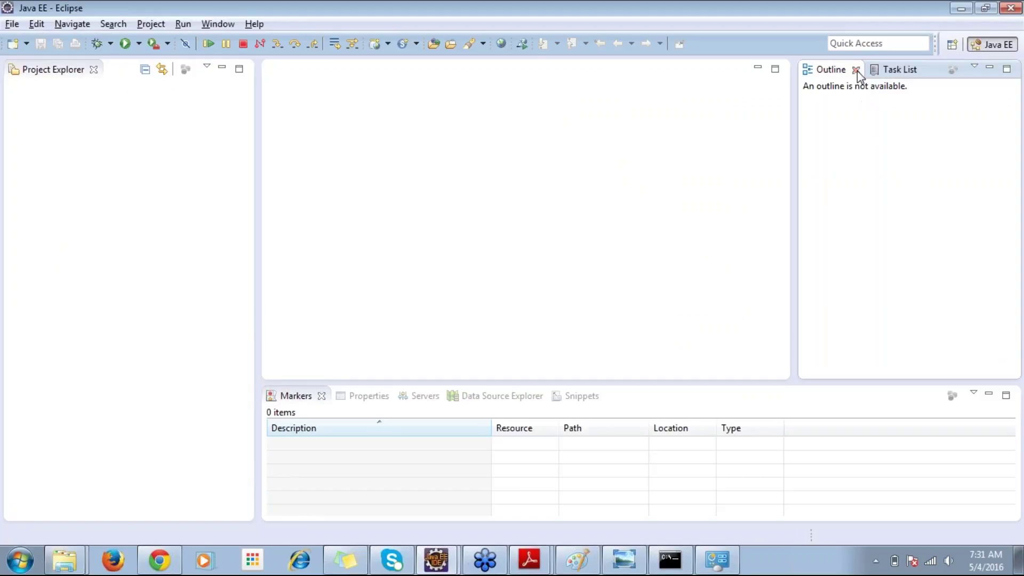
left_click(856, 69)
left_click(859, 70)
left_click(320, 398)
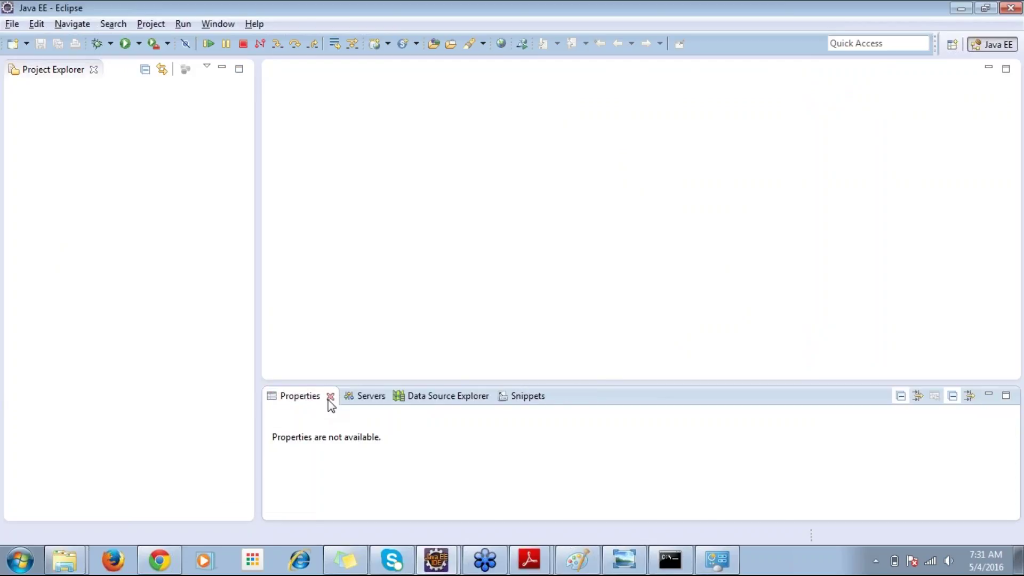
left_click(329, 397)
left_click(319, 397)
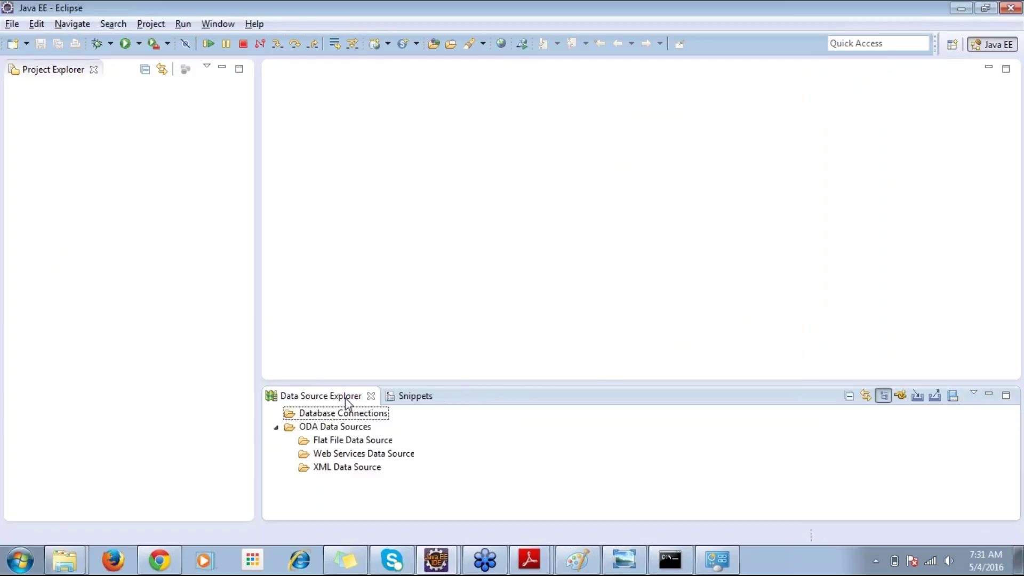
left_click(371, 397)
left_click(323, 397)
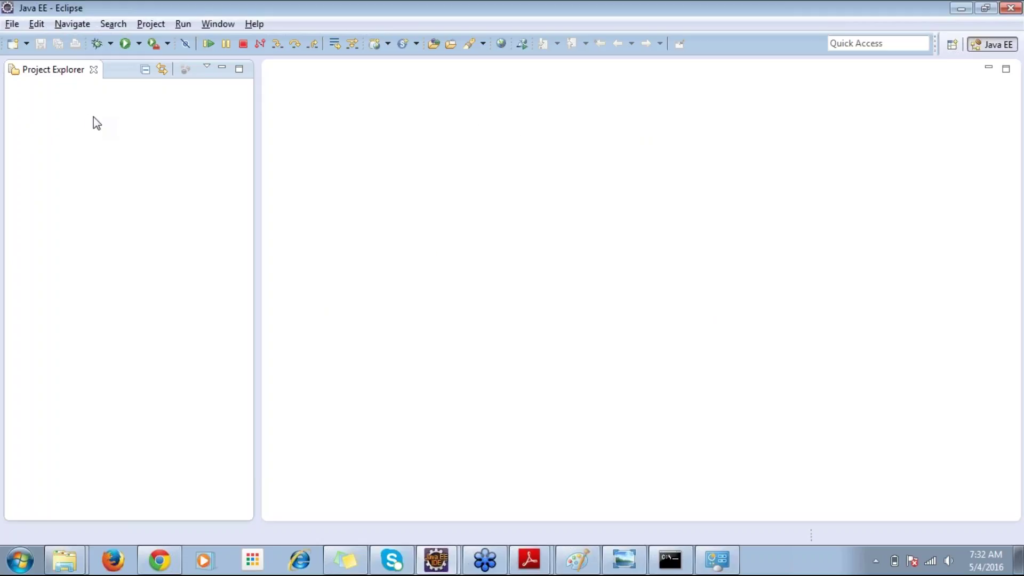
Start a new project with the Java Project wizard from the Java category and proceed to its settings.
left_click(16, 28)
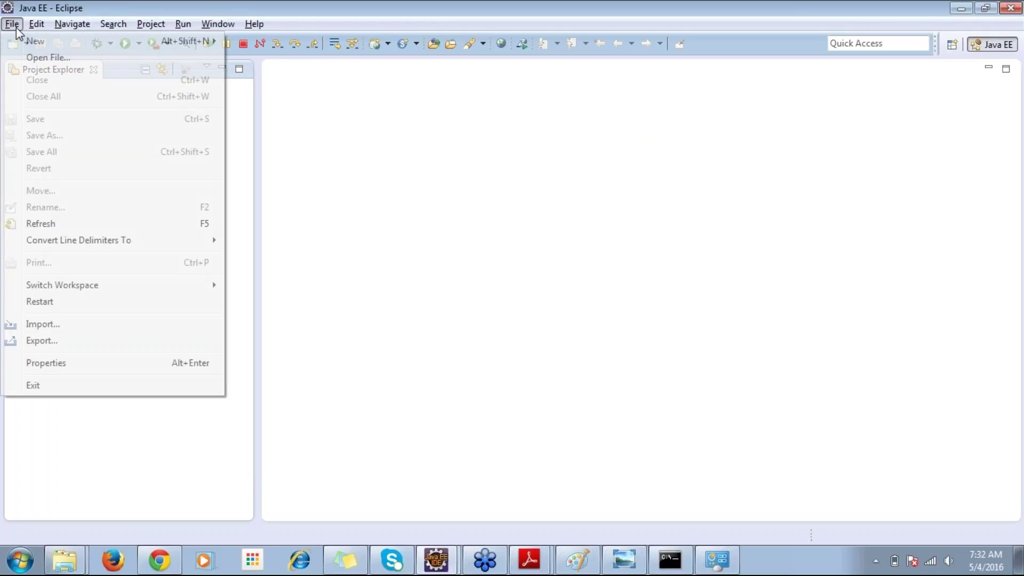
mouse_move(48, 45)
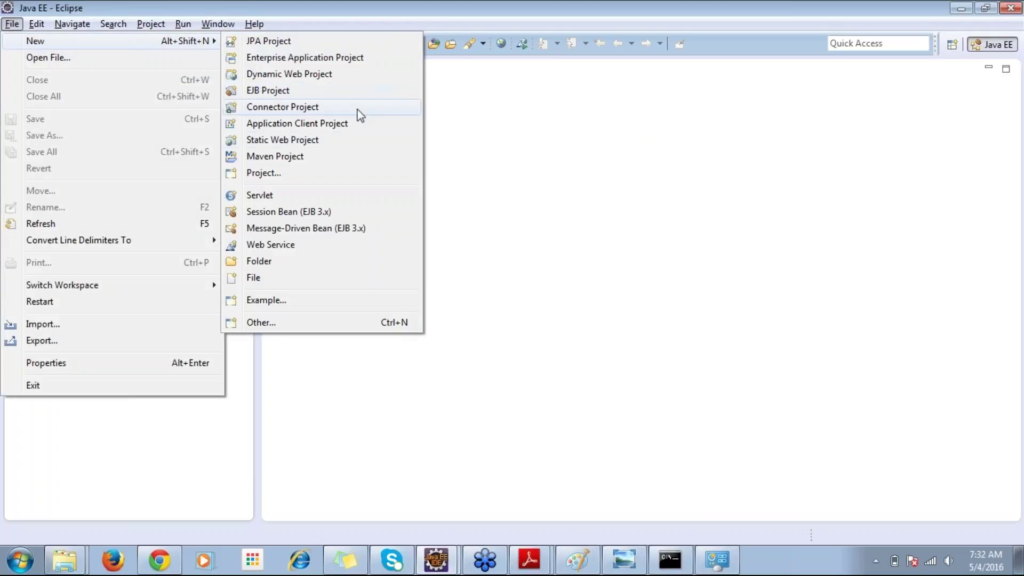
left_click(258, 174)
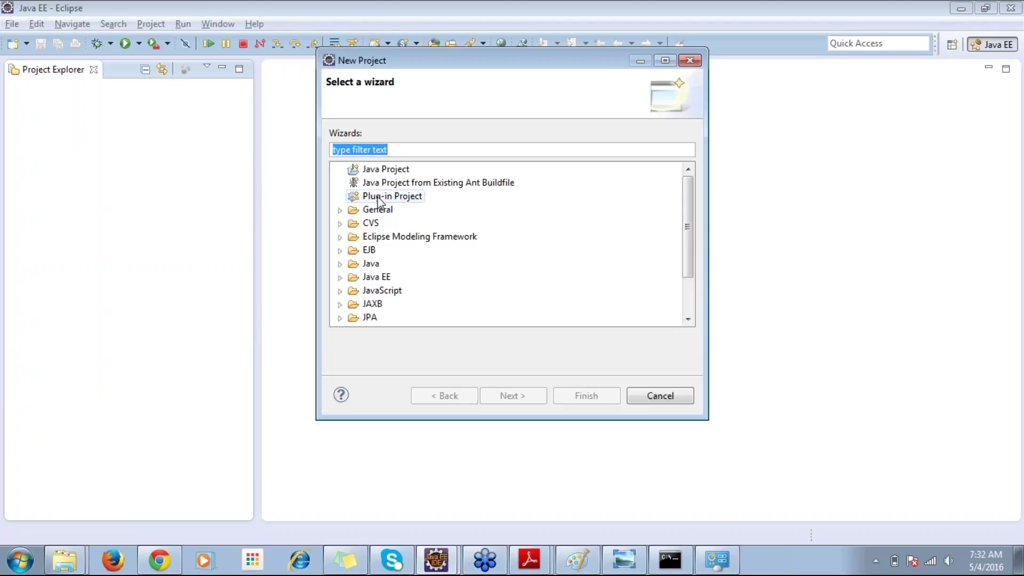
left_click(379, 171)
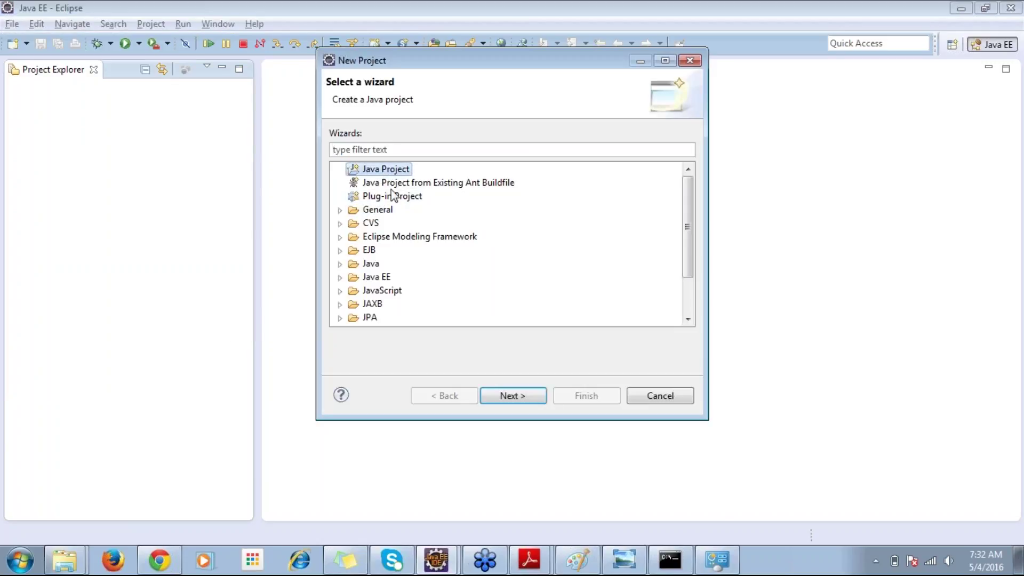
left_click(339, 263)
left_click(398, 276)
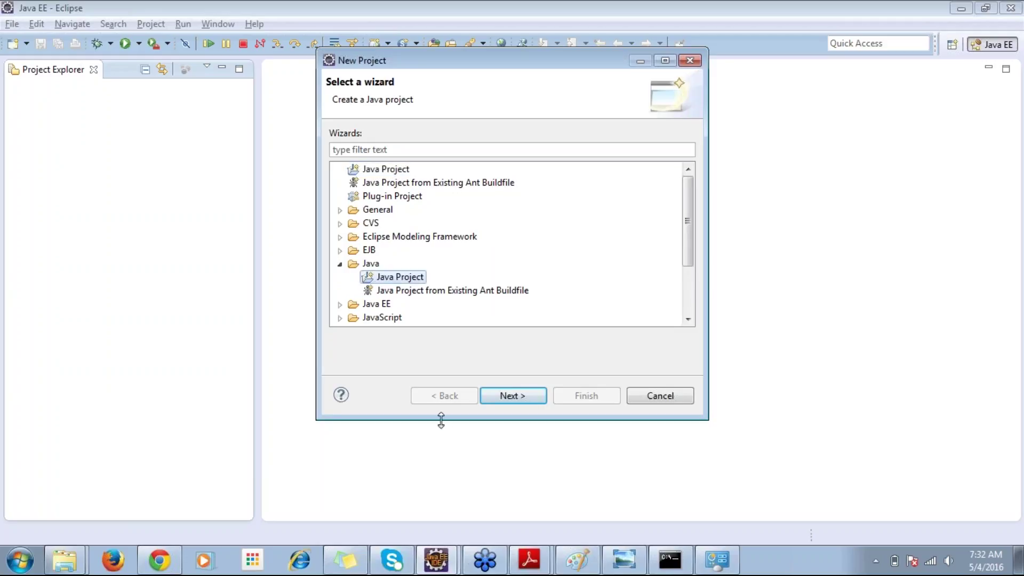
left_click(520, 398)
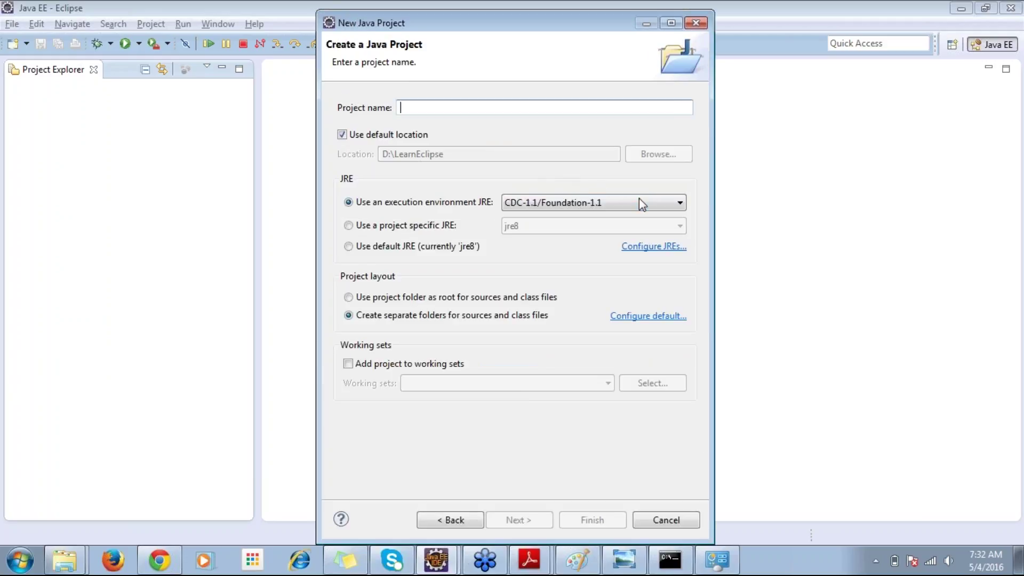
Set the new project's execution environment JRE to JavaSE-1.7 and name the project MyFirstProject.
left_click(643, 203)
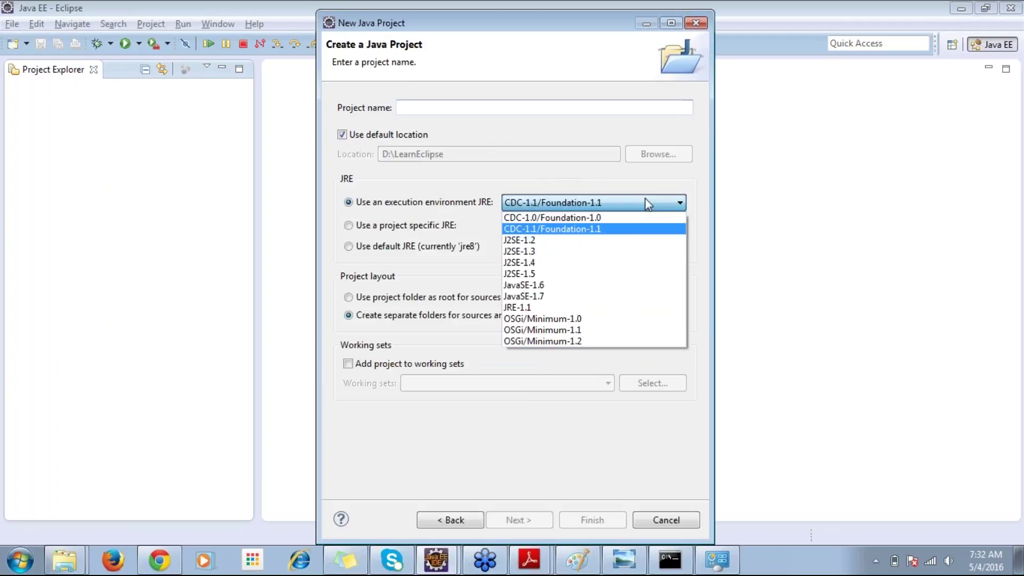
left_click(592, 302)
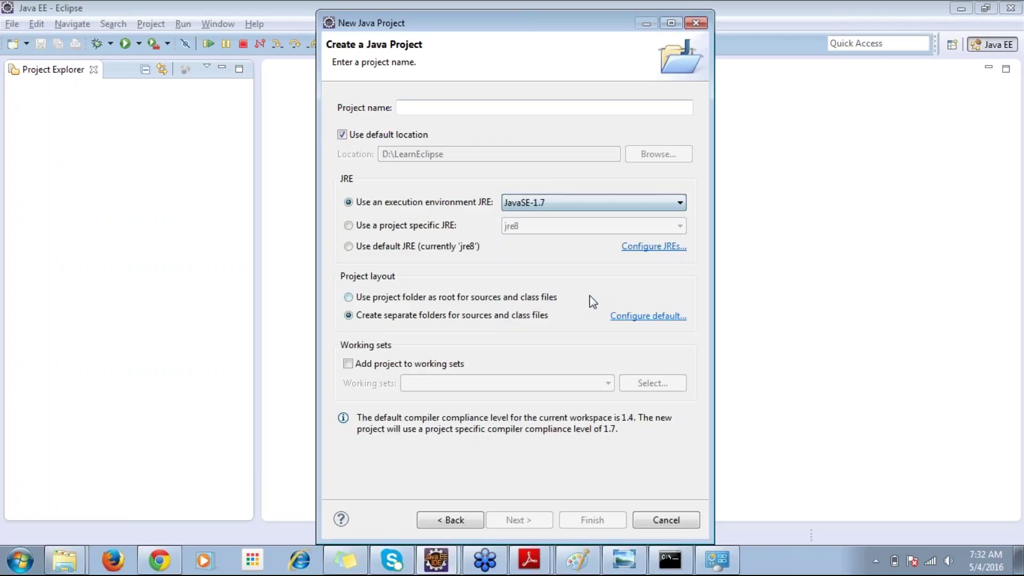
left_click(472, 109)
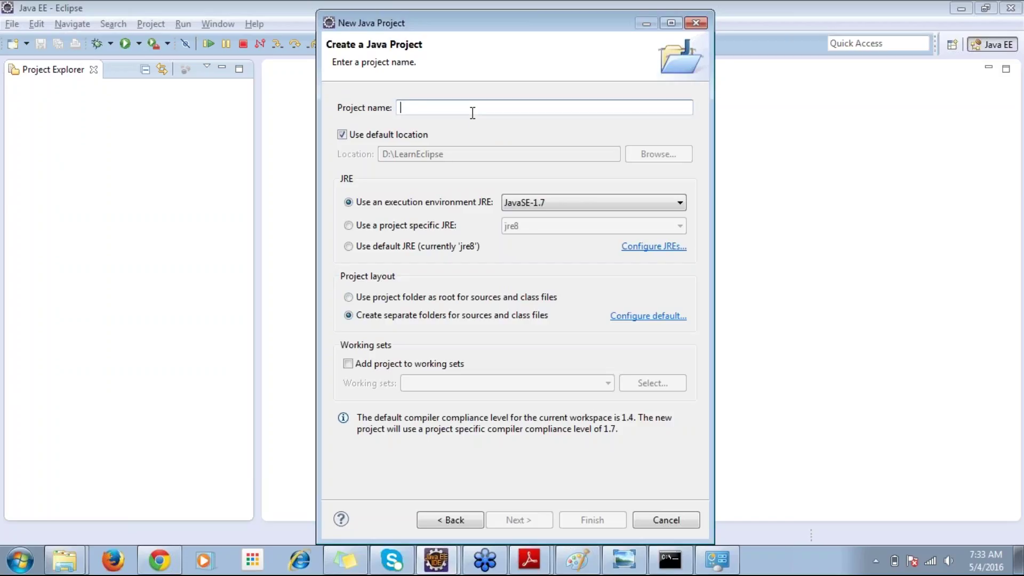
type("My")
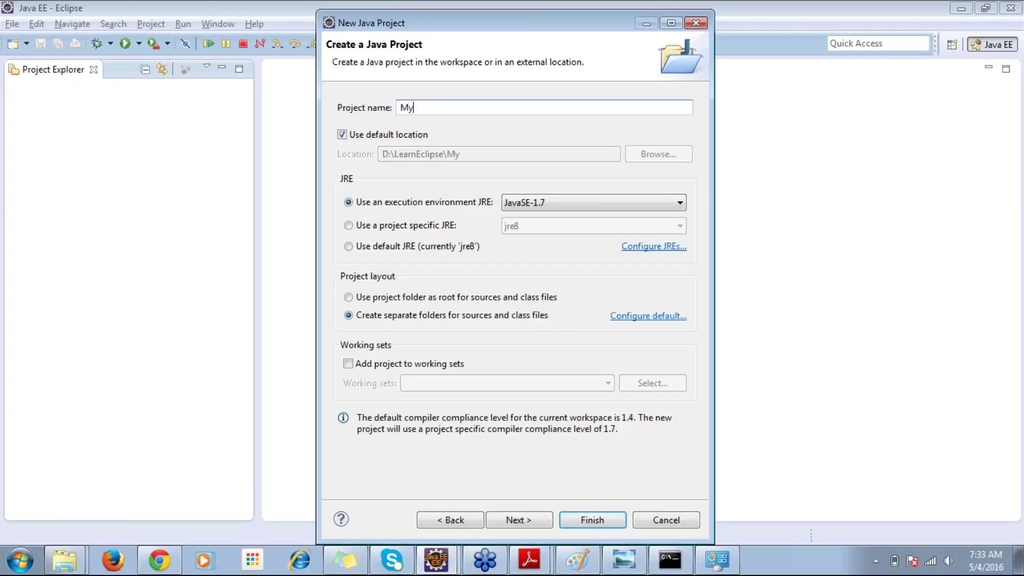
type("FirstProject")
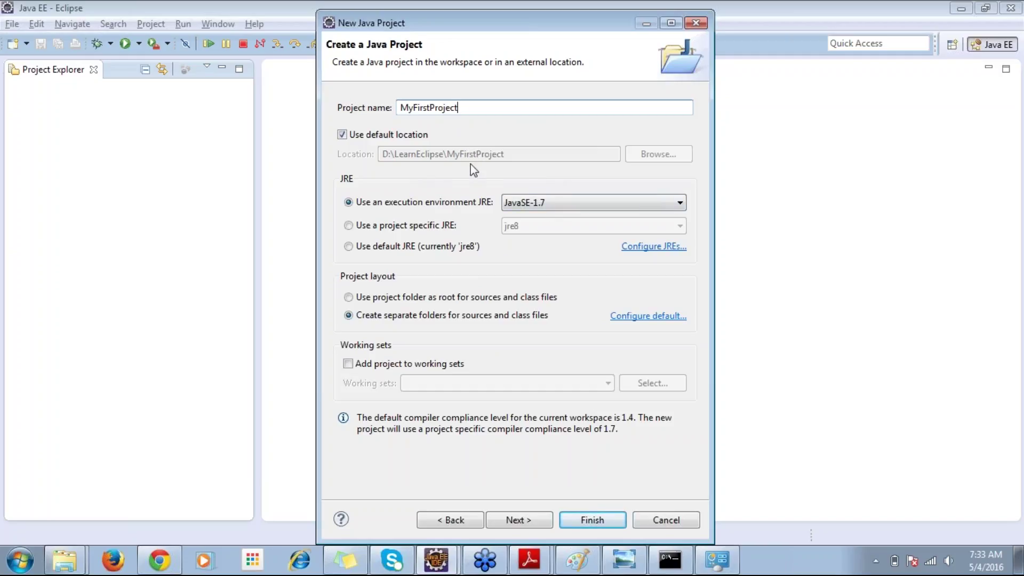
Create the project in the default workspace location and accept opening the associated Java perspective.
left_click(342, 136)
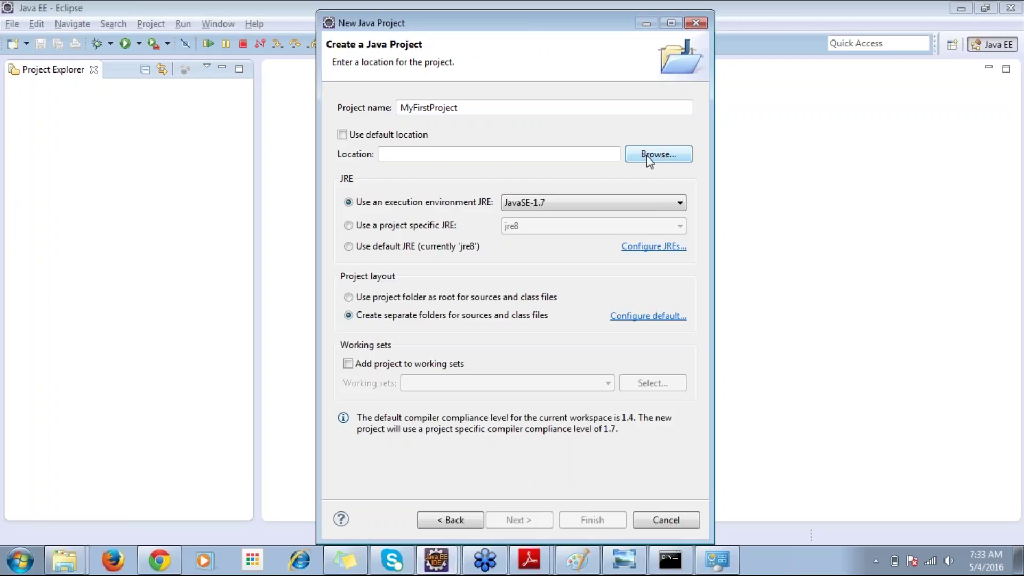
left_click(391, 136)
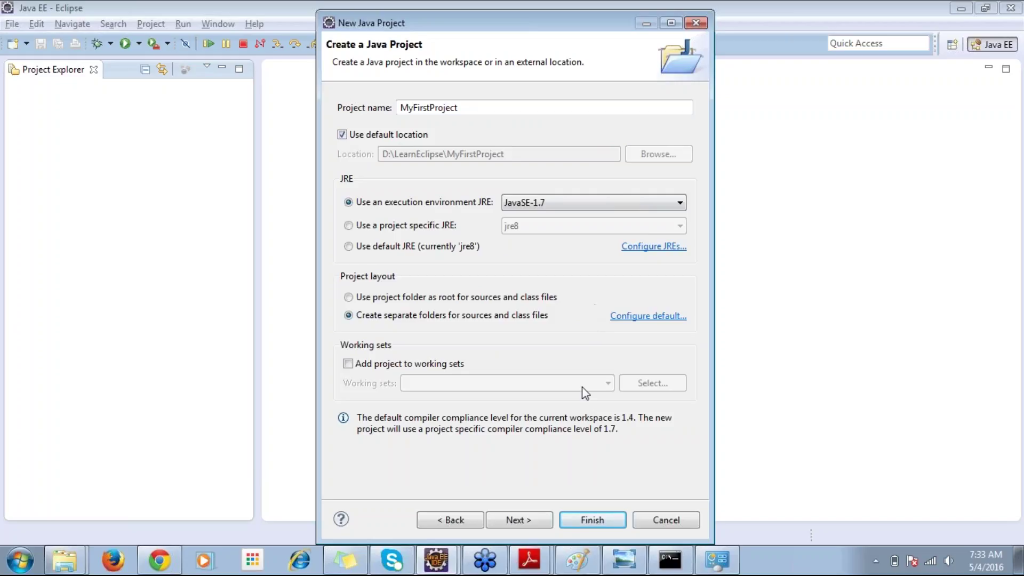
left_click(583, 516)
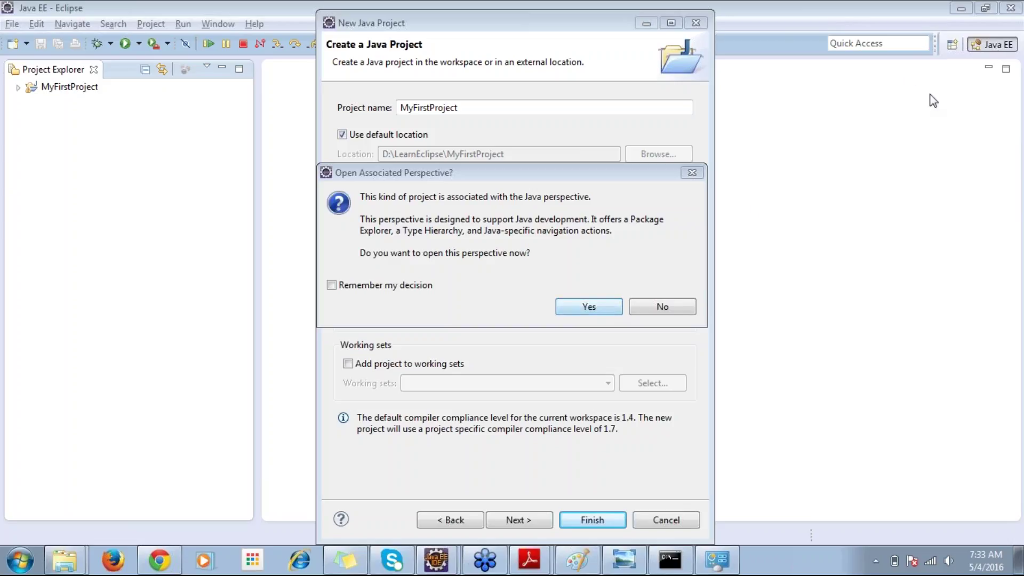
left_click(589, 307)
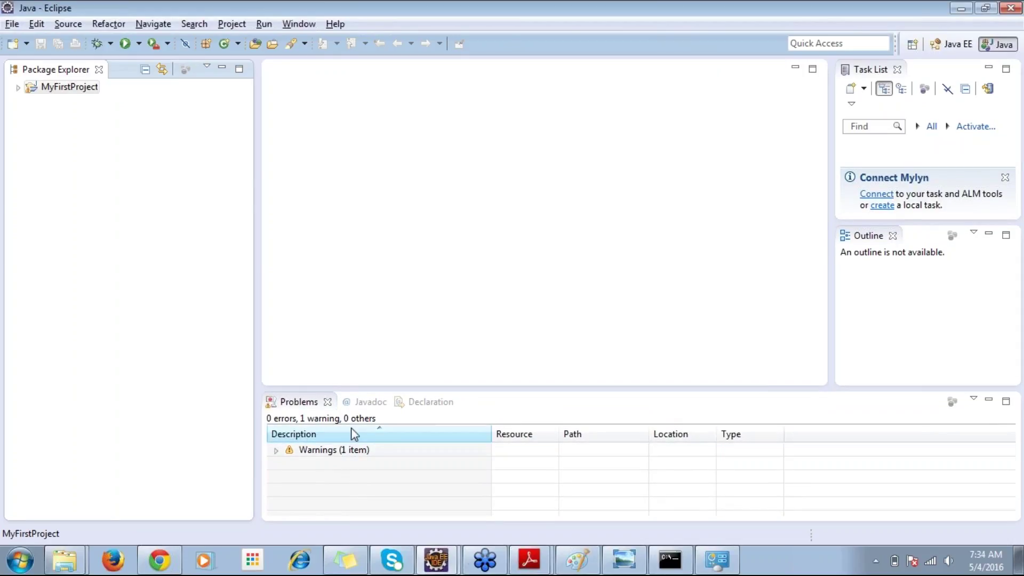
Look at the Javadoc and Declaration views, and close them along with the Problems, Task List and Outline views.
left_click(357, 401)
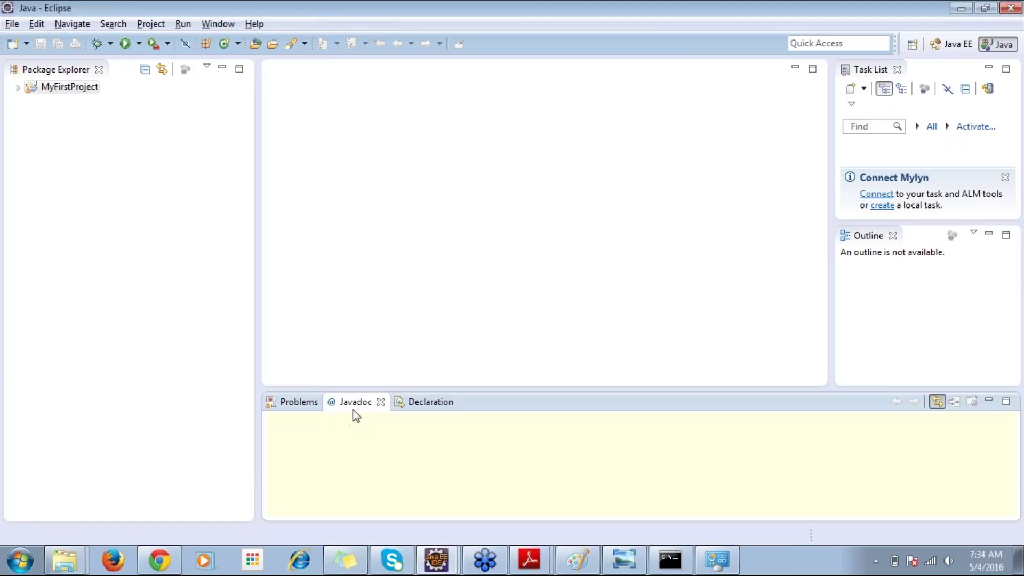
left_click(415, 410)
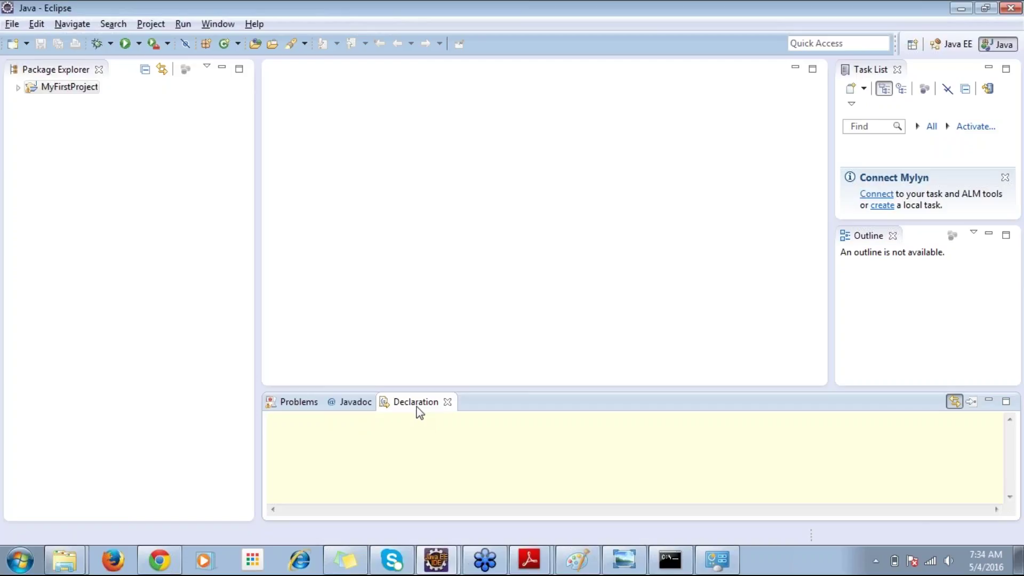
left_click(447, 402)
left_click(380, 402)
left_click(328, 401)
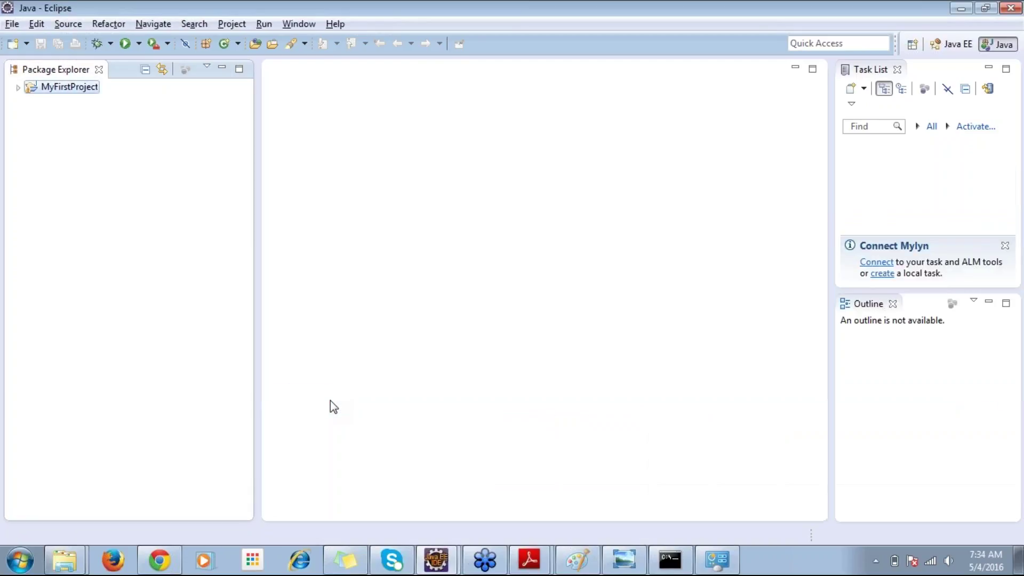
left_click(897, 70)
left_click(894, 70)
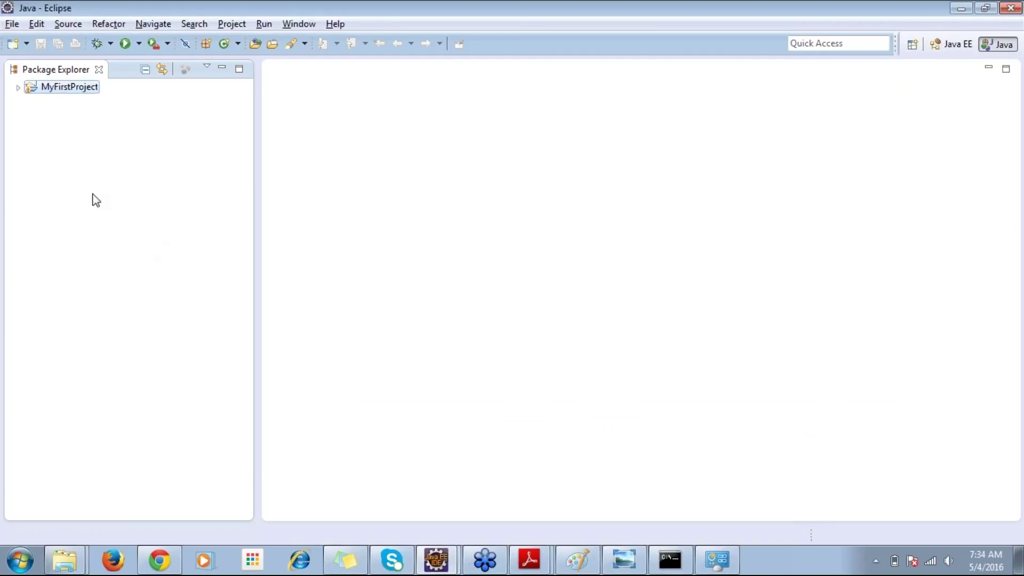
Expand MyFirstProject in Package Explorer and examine its src folder and JRE System Library entries.
left_click(18, 87)
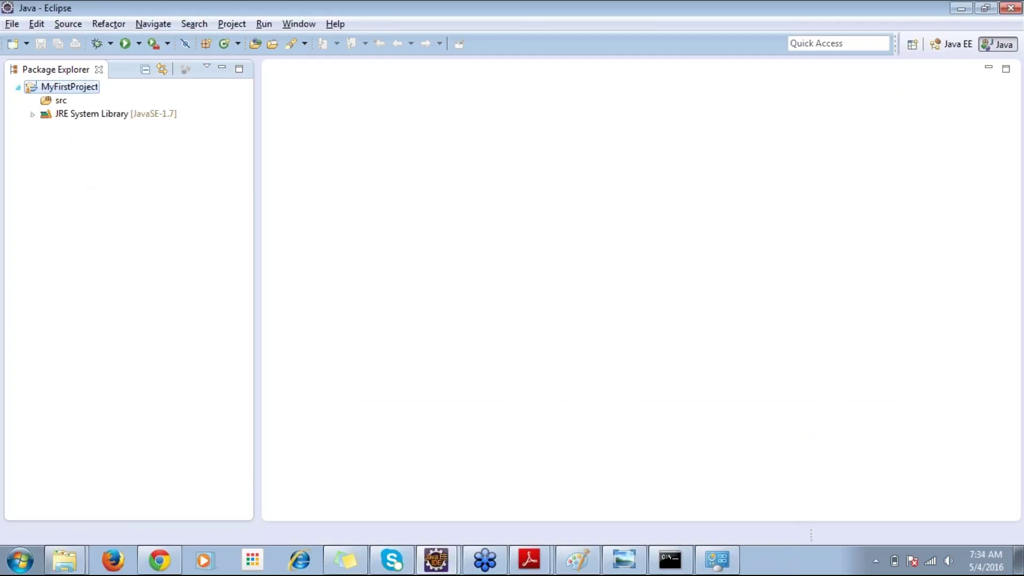
left_click(60, 102)
left_click(60, 117)
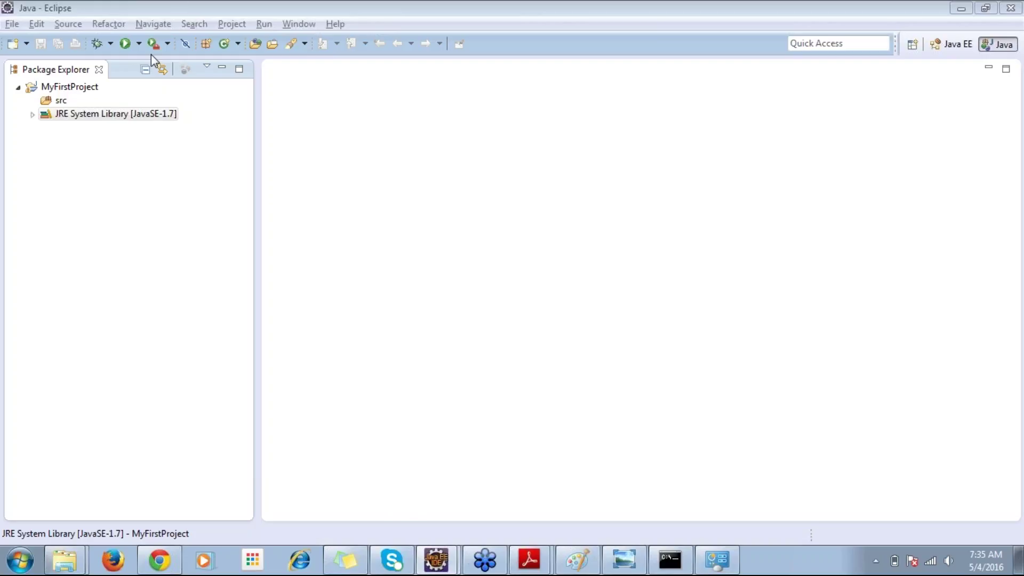
left_click(75, 86)
left_click(61, 102)
left_click(57, 112)
left_click(60, 101)
left_click(64, 91)
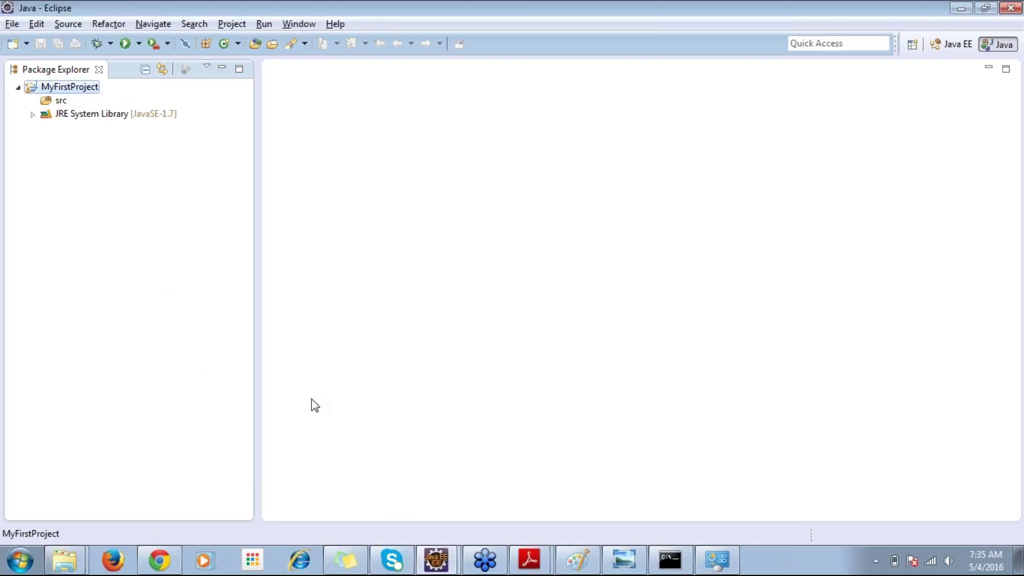
Switch to Paint and draw a rectangle about 607 × 491 px in the canvas's left half with a thinner outline.
mouse_move(583, 567)
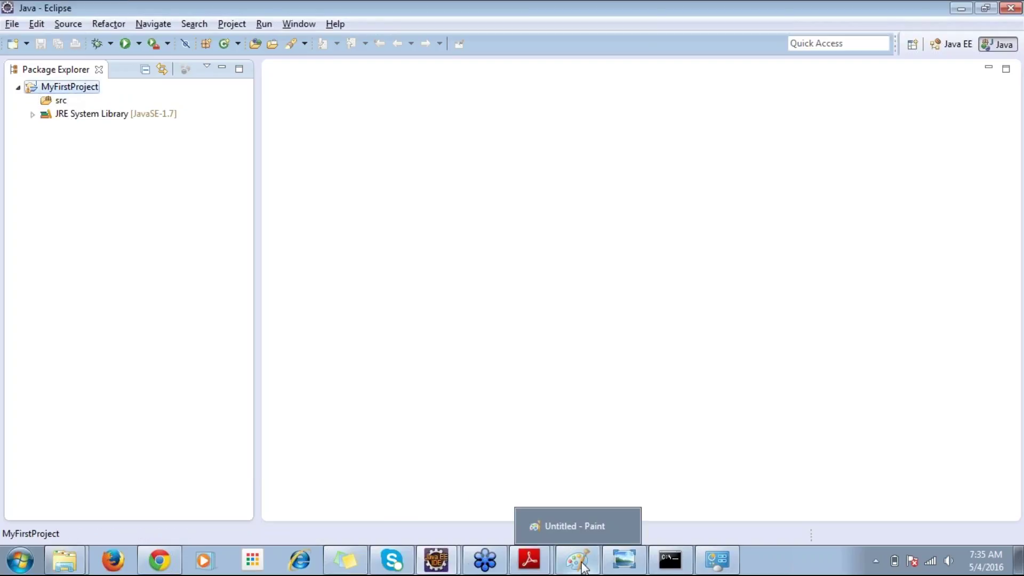
left_click(570, 523)
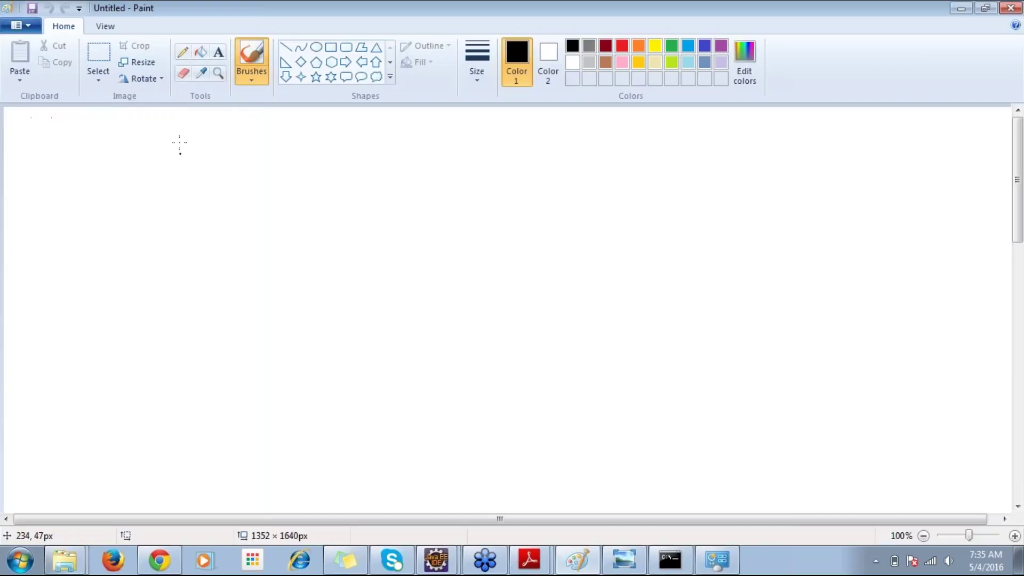
left_click(330, 47)
left_click_drag(25, 132, 481, 498)
left_click(483, 81)
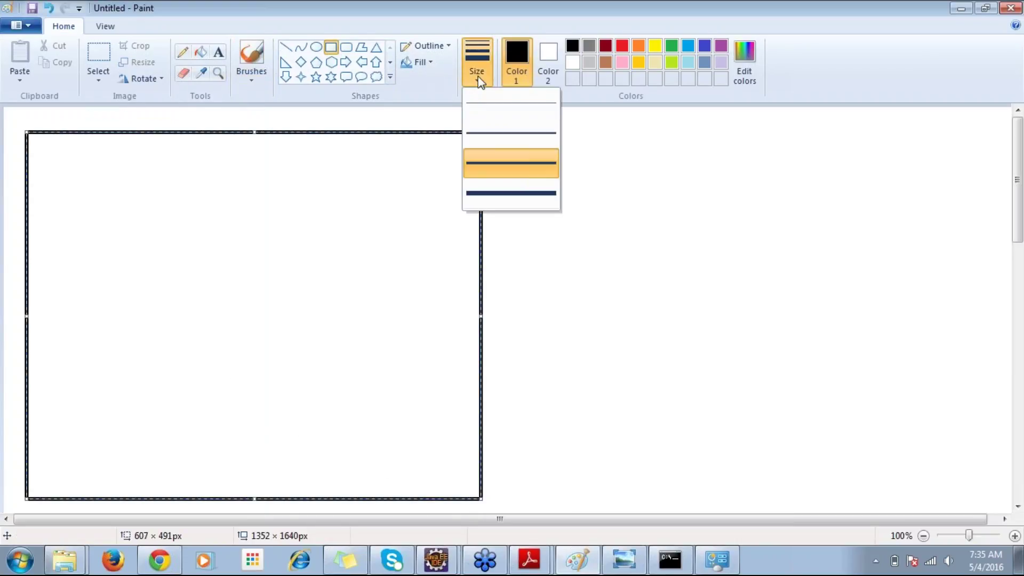
left_click(487, 133)
left_click(552, 168)
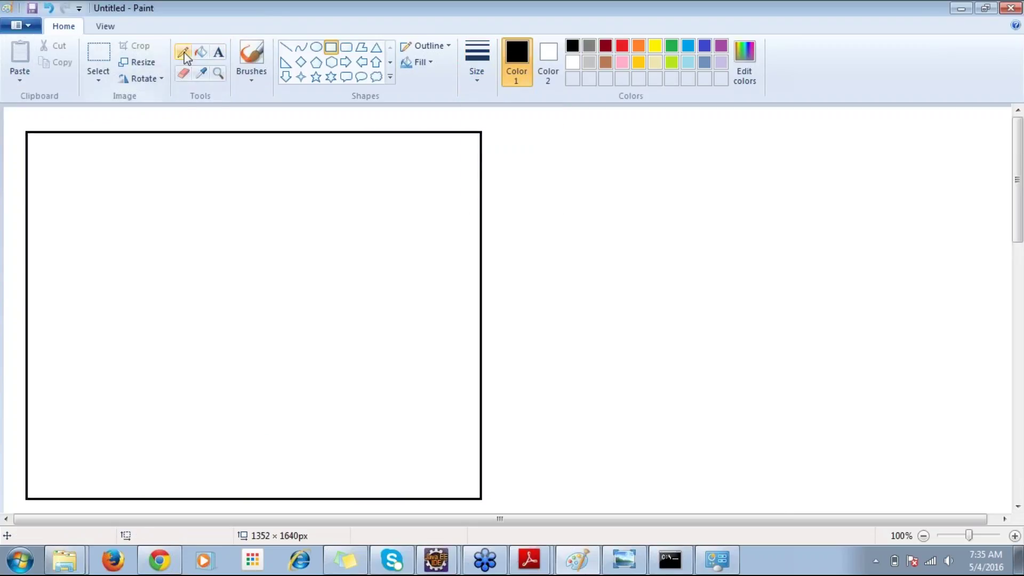
Label the rectangle with the text "Eclipse View" above its upper-left corner.
left_click(218, 51)
left_click(41, 116)
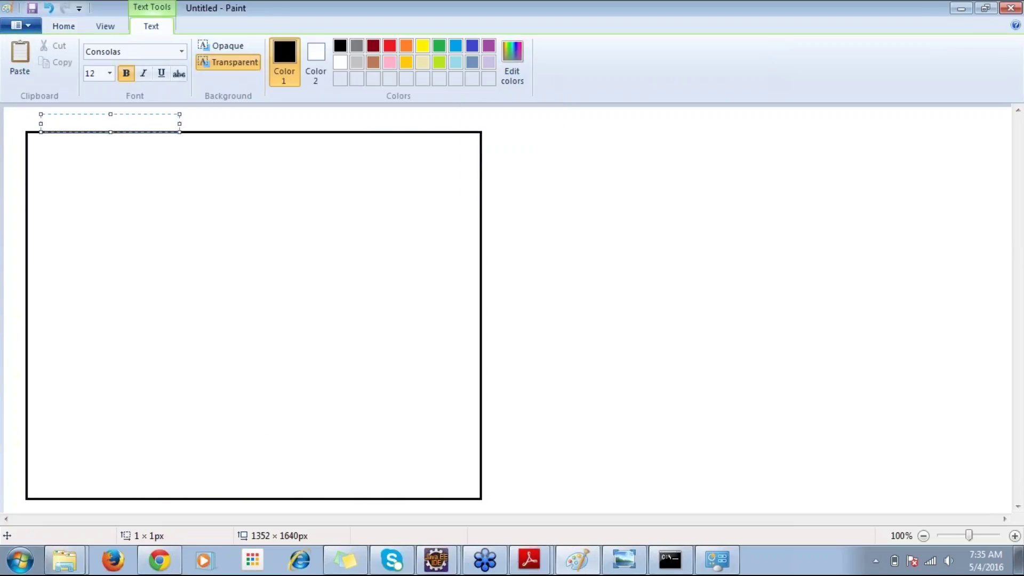
type("Eclipse View")
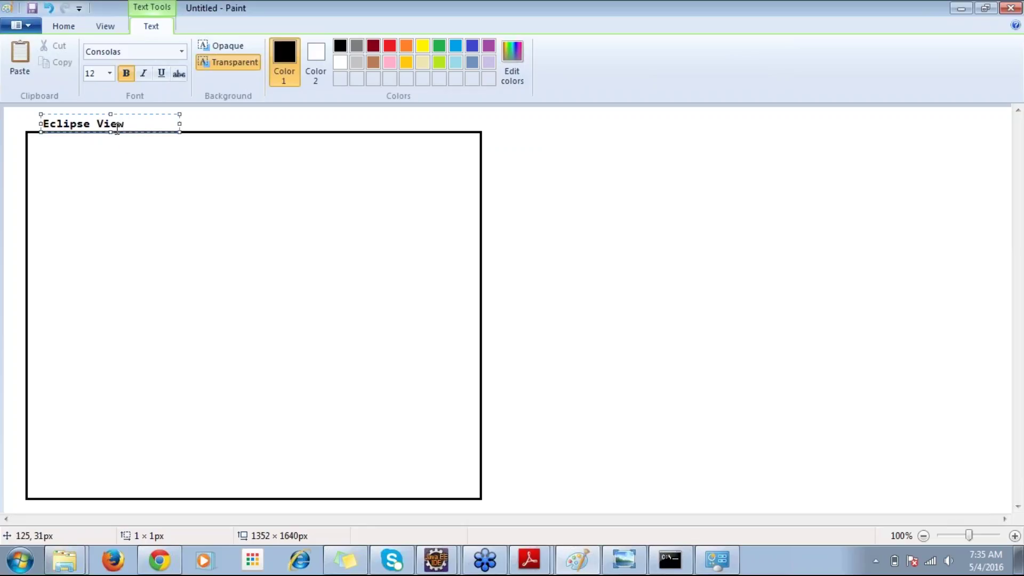
left_click(130, 158)
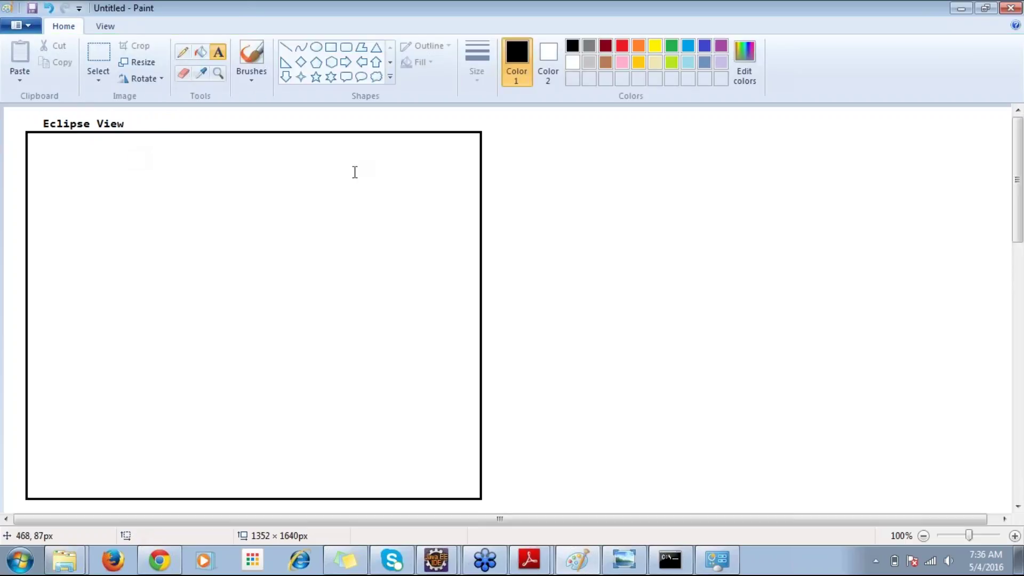
Draw a second rectangle about 658 × 500 px beside the first and label it "Original Folder View" above its upper-left corner.
left_click(330, 47)
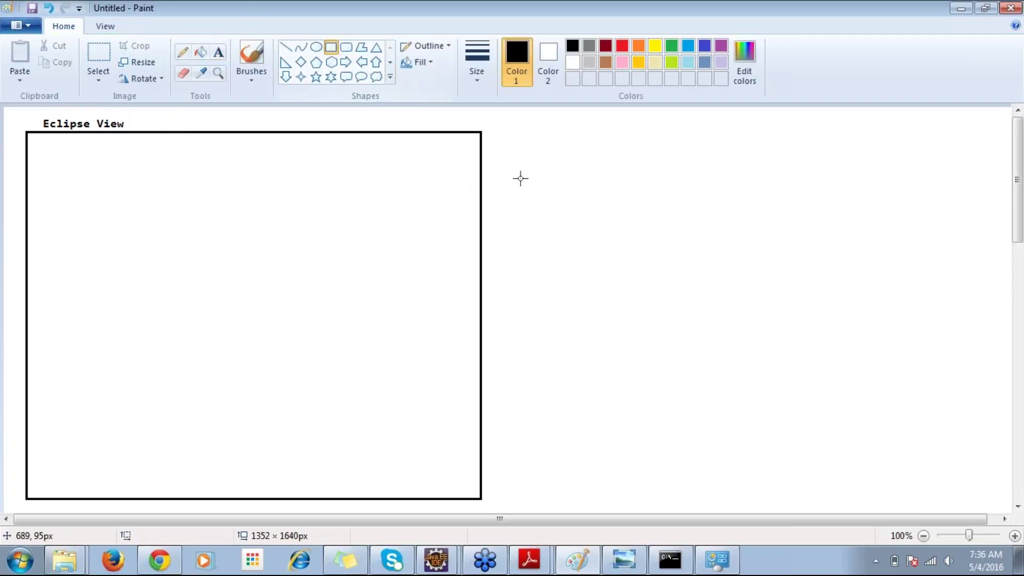
left_click_drag(505, 131, 998, 505)
left_click(218, 52)
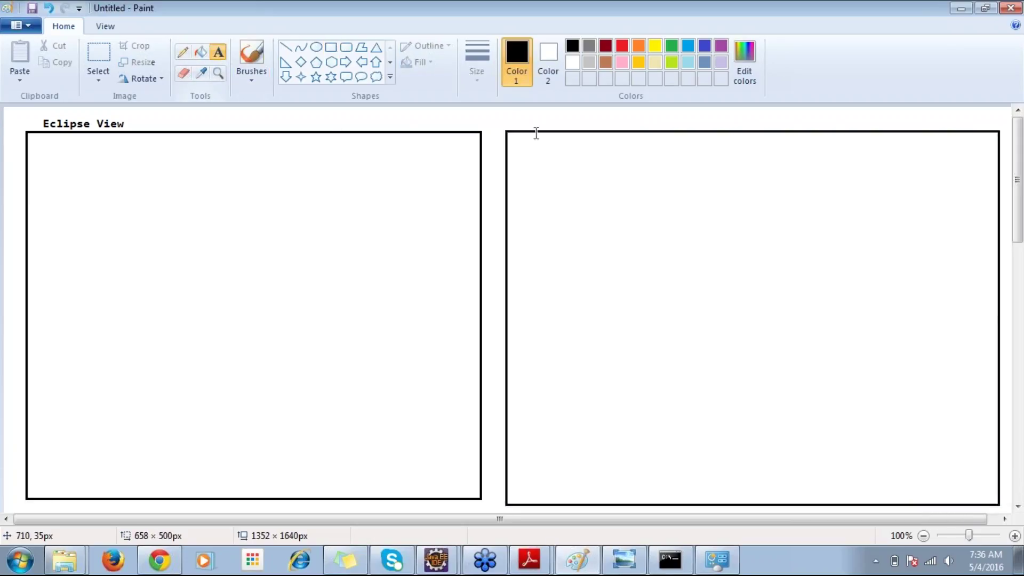
left_click(512, 123)
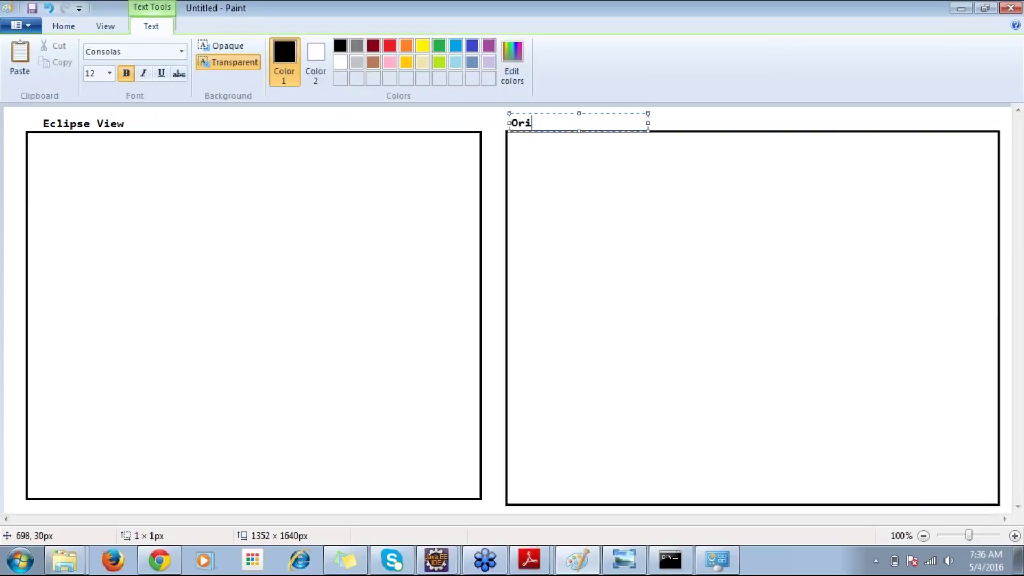
type("Original Folder")
left_click_drag(647, 122, 689, 122)
type("View")
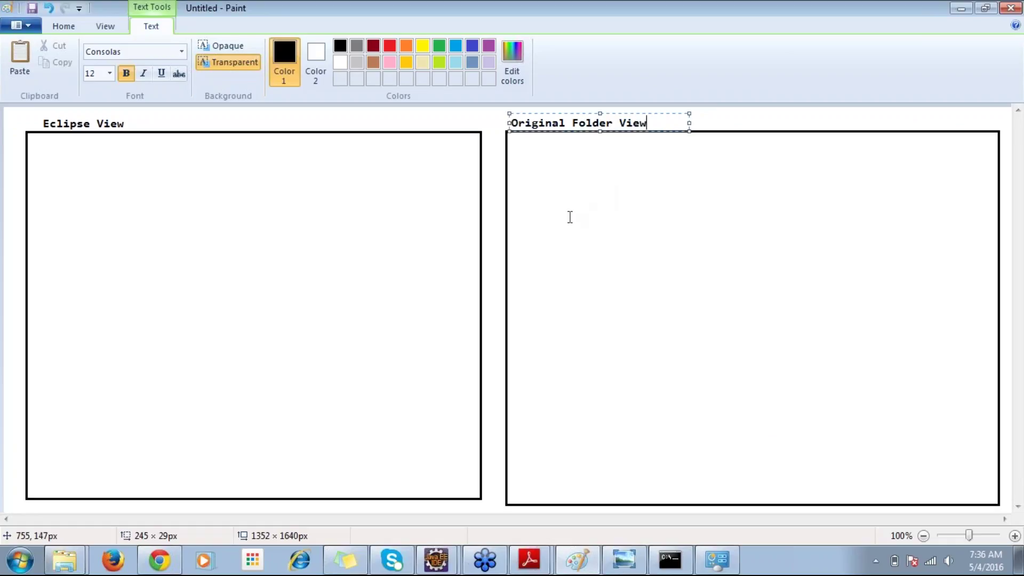
left_click(338, 237)
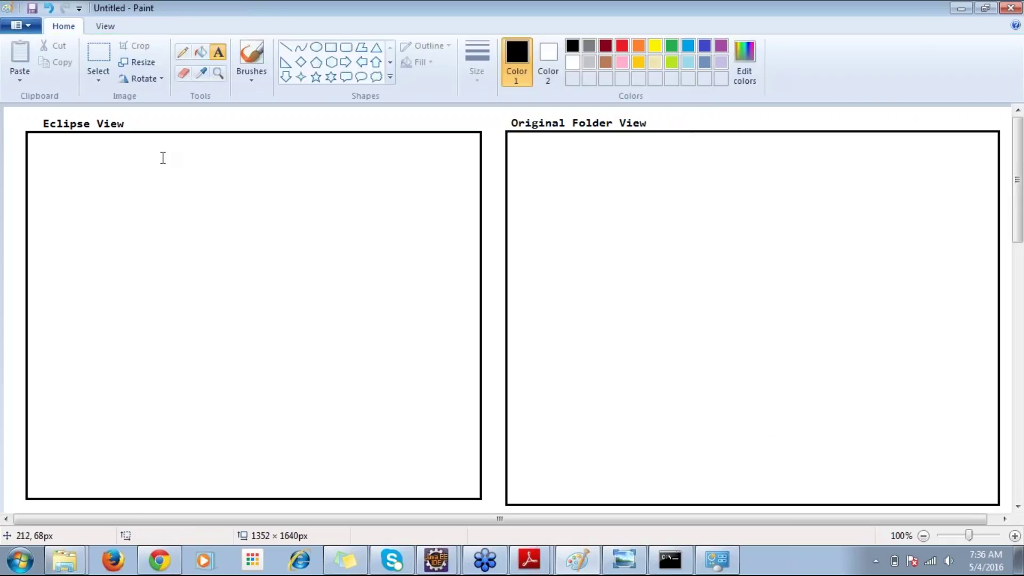
Switch back to the Eclipse window showing MyFirstProject.
left_click(443, 561)
left_click(433, 528)
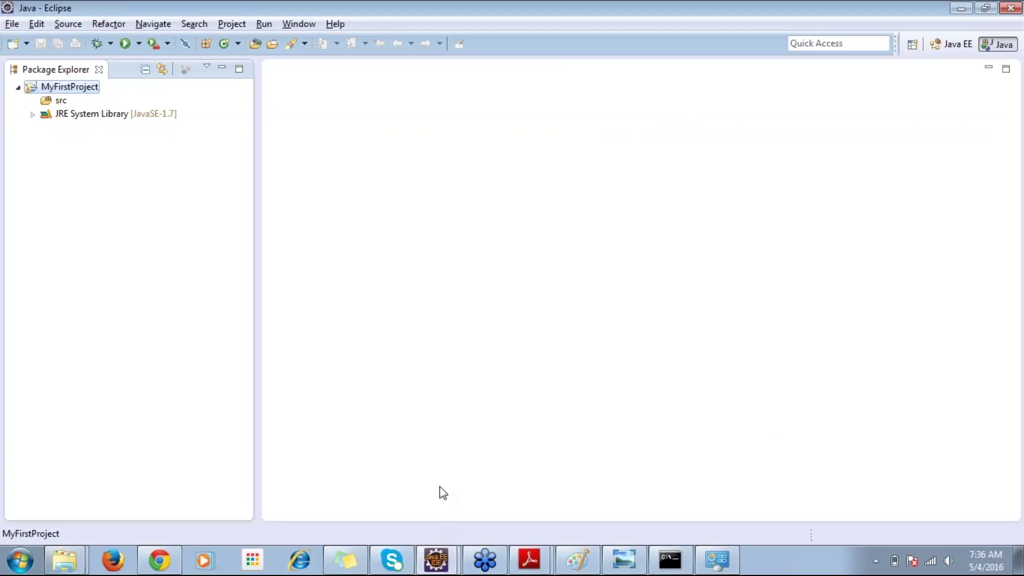
Expand the JRE System Library in MyFirstProject and look through its jar files, from resources.jar to nashorn.jar.
left_click(54, 101)
left_click(58, 119)
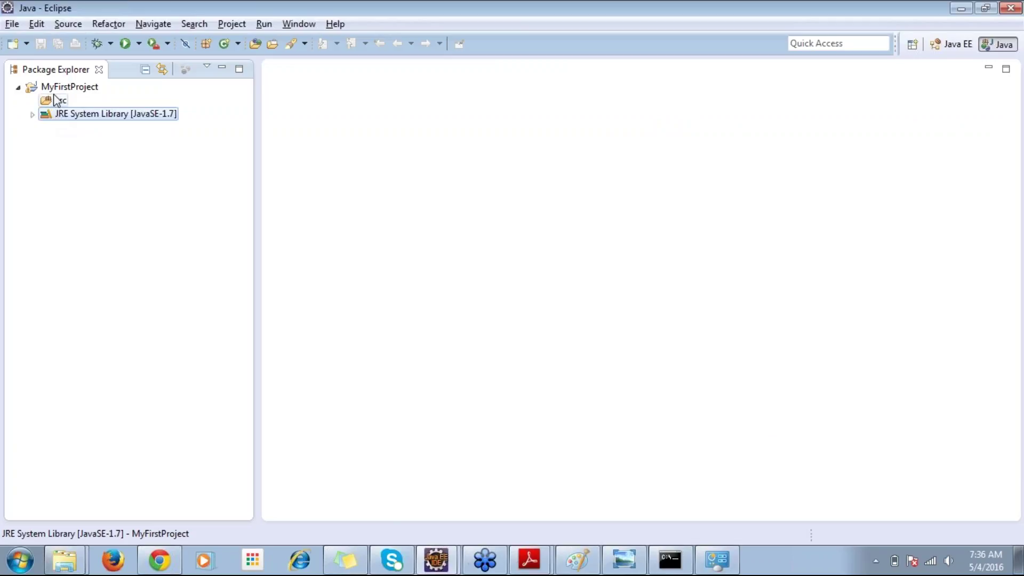
left_click(33, 115)
left_click(80, 128)
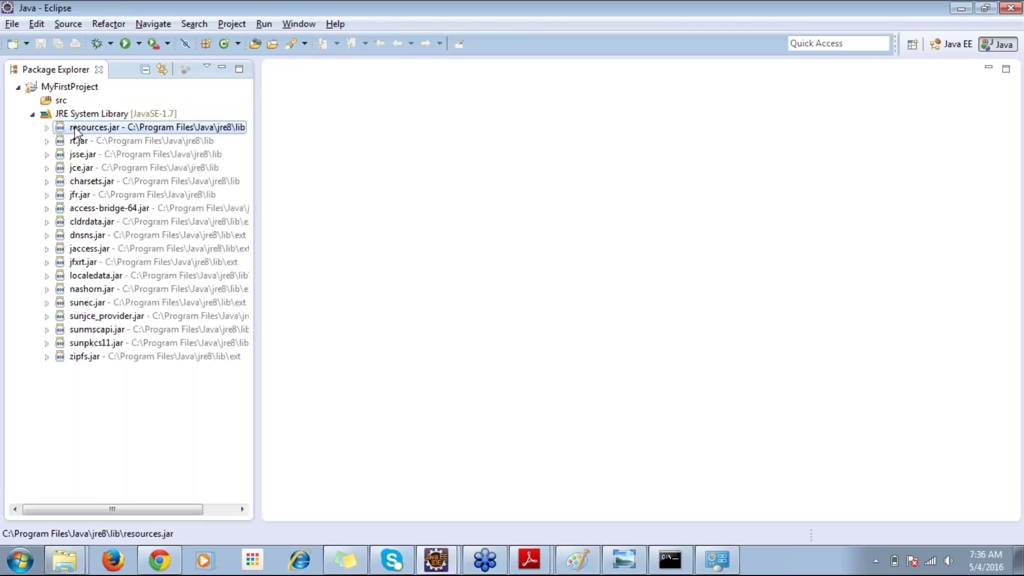
left_click(79, 141)
left_click(80, 155)
left_click(80, 168)
left_click(82, 208)
left_click(81, 239)
left_click(88, 289)
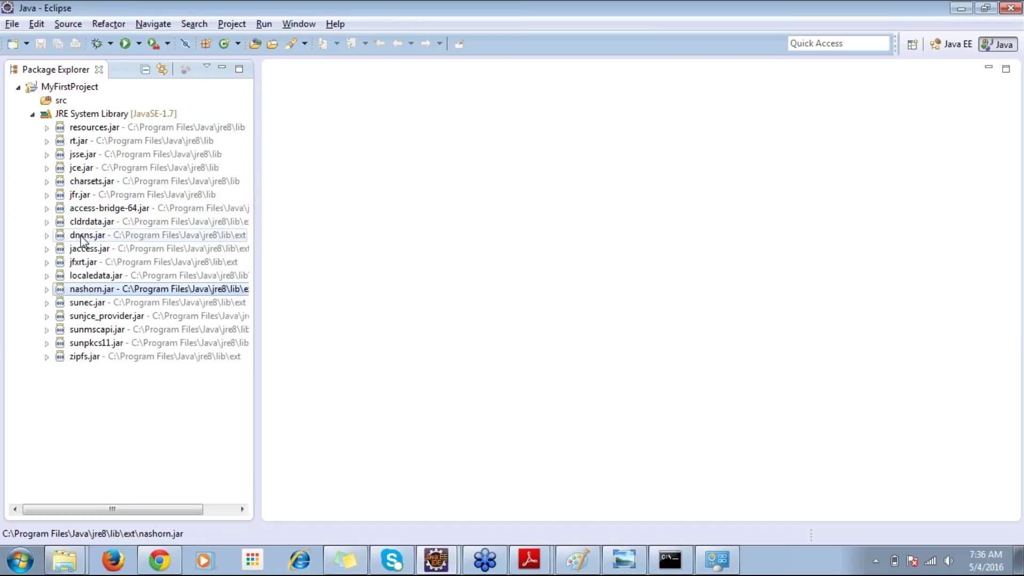
Expand rt.jar in the JRE System Library and locate the java.util package.
left_click(47, 141)
left_click(96, 155)
left_click(101, 207)
left_click(106, 248)
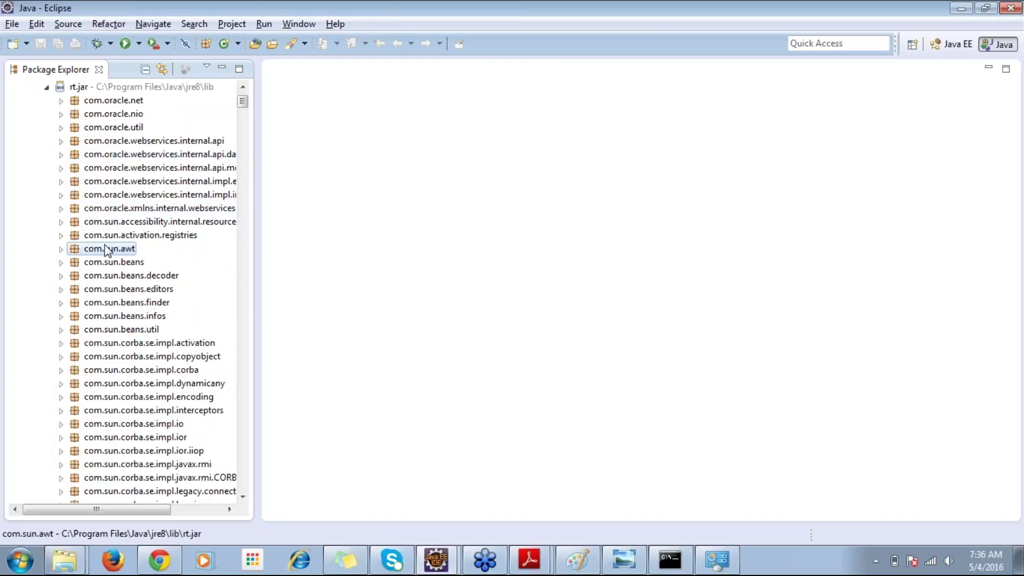
type("j")
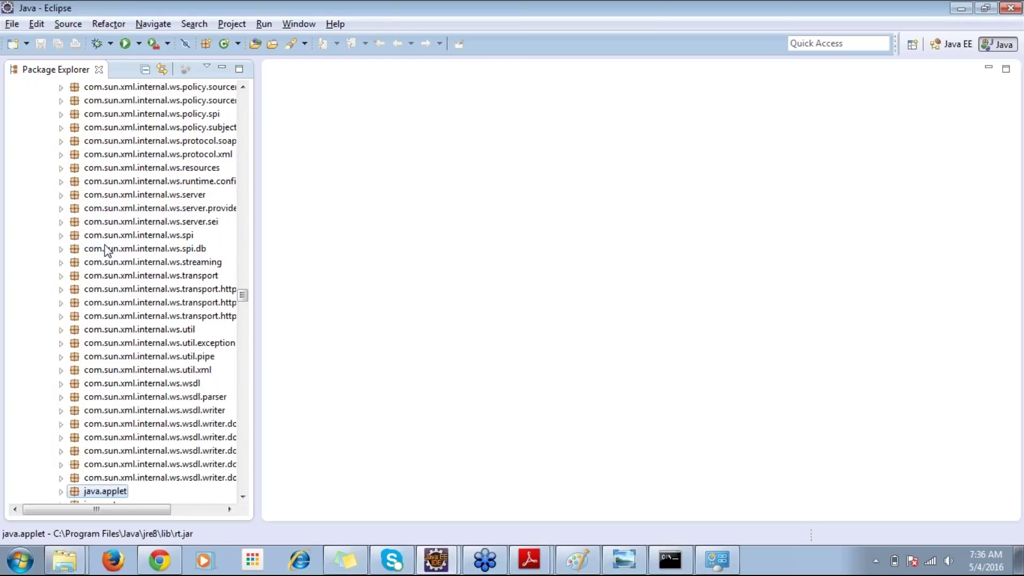
type("ava.u")
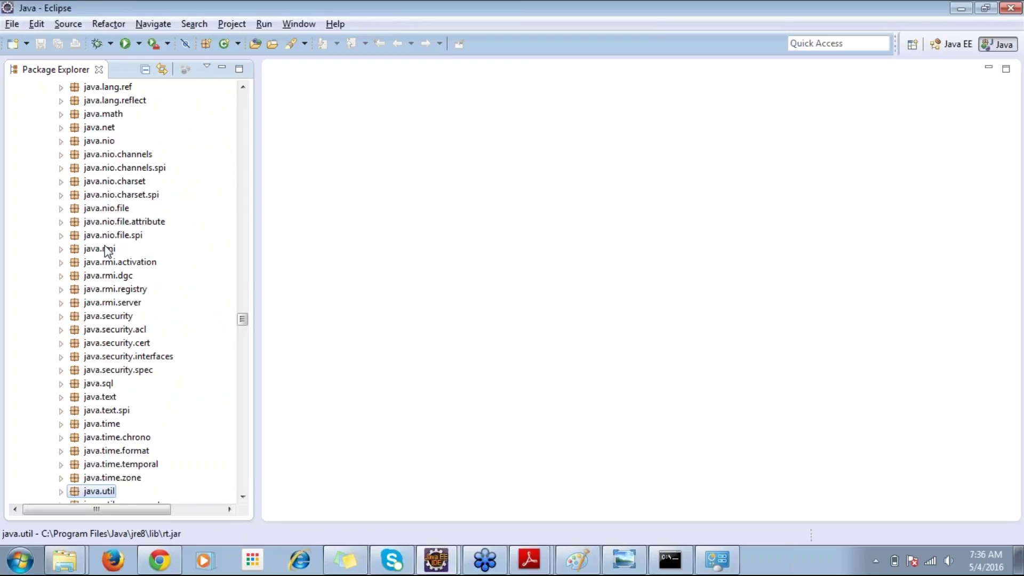
scroll(106, 252, "down", 2)
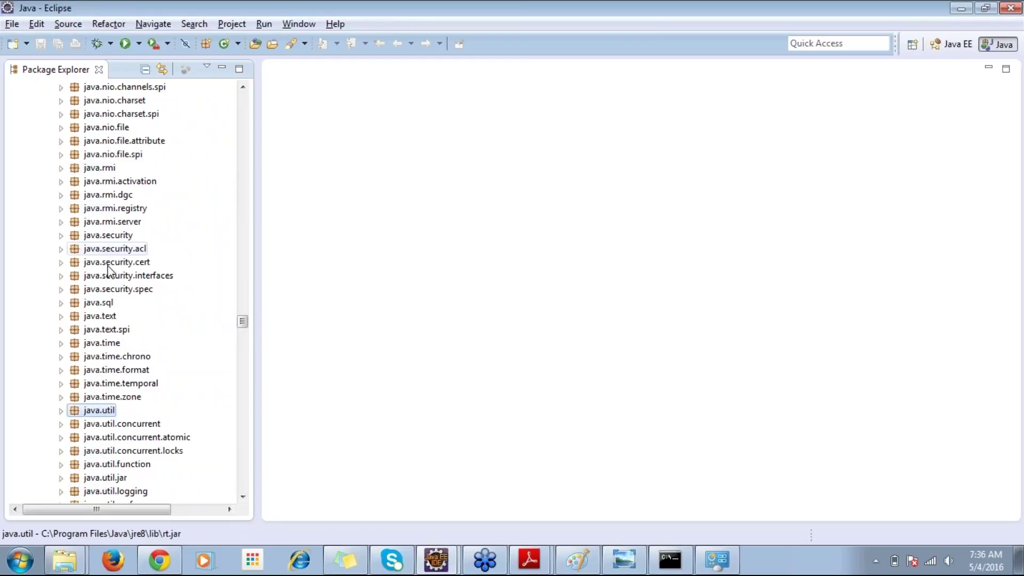
scroll(107, 290, "down", 3)
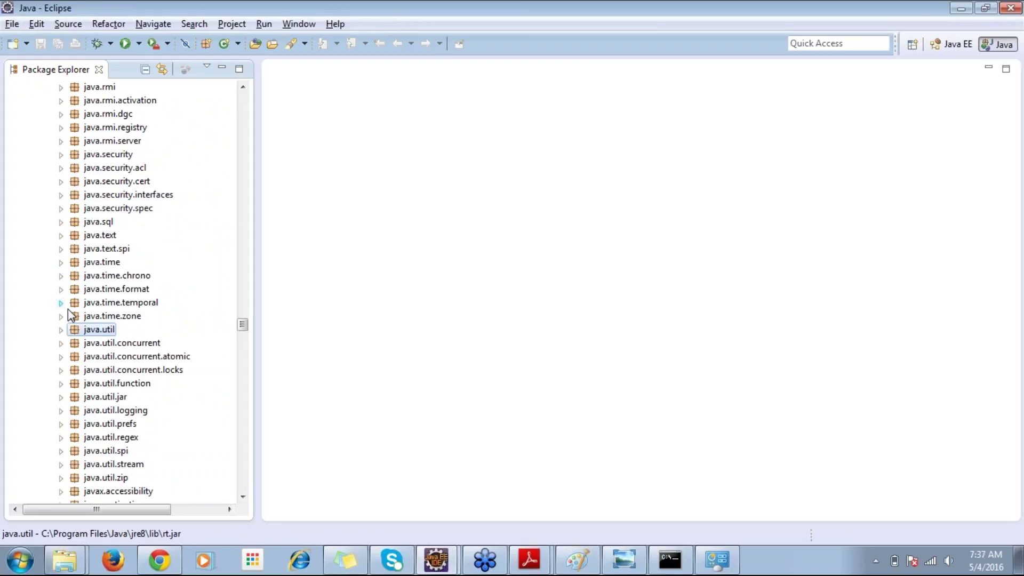
Expand the java.util package and look through its class files.
left_click(61, 289)
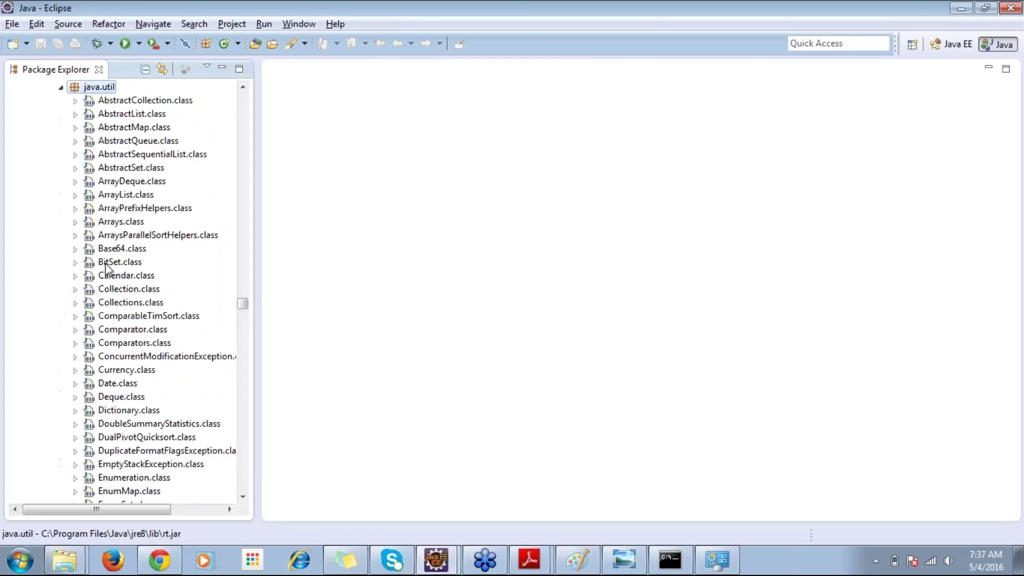
left_click(144, 100)
left_click(154, 234)
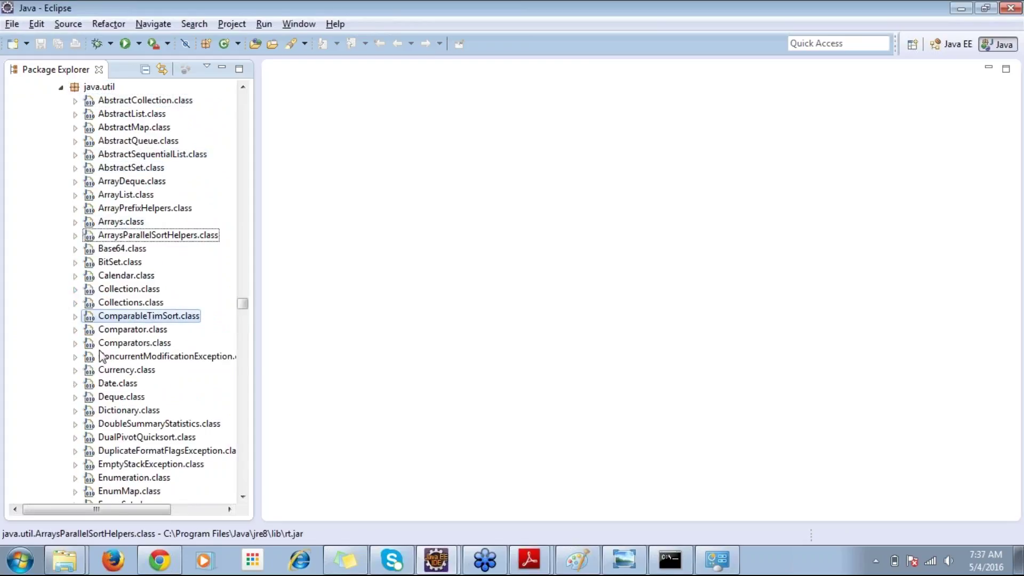
left_click(147, 315)
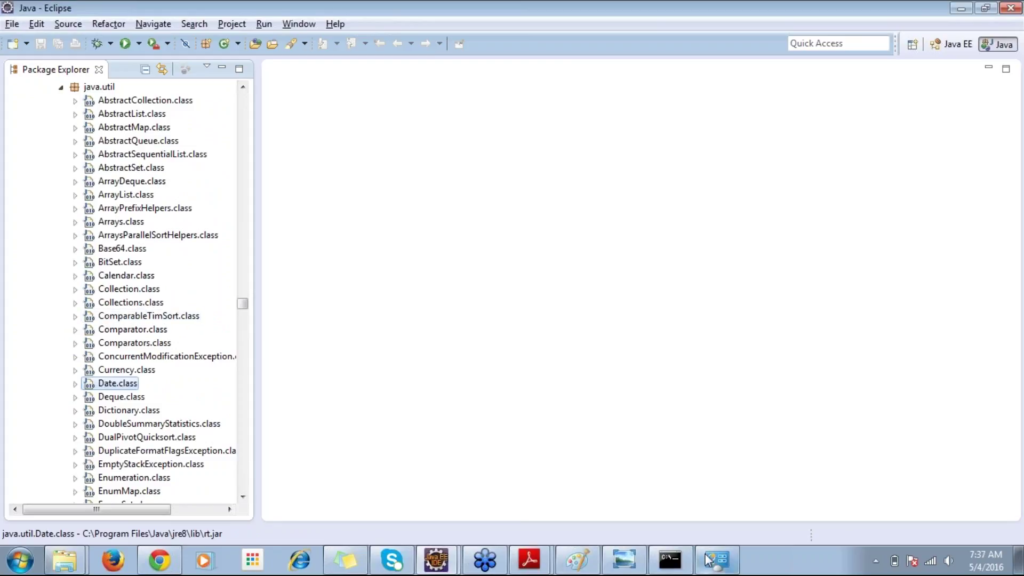
Switch to Windows Photo Viewer and examine the Java execution diagram, from the Java program through the compiler and class file to the JVM.
left_click(623, 559)
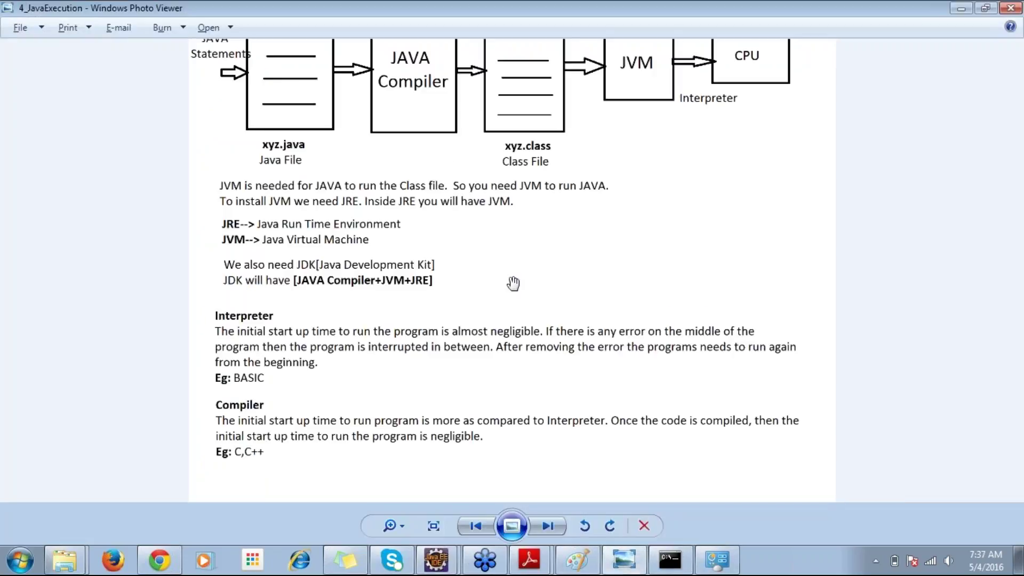
scroll(513, 283, "up", 1)
left_click_drag(503, 193, 485, 328)
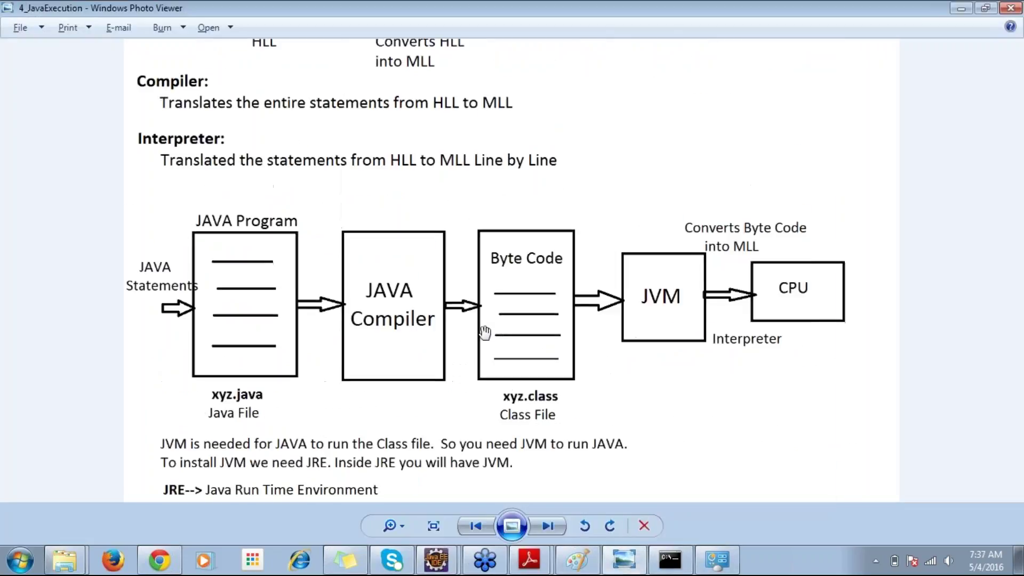
scroll(484, 332, "down", 1)
left_click_drag(562, 425, 528, 272)
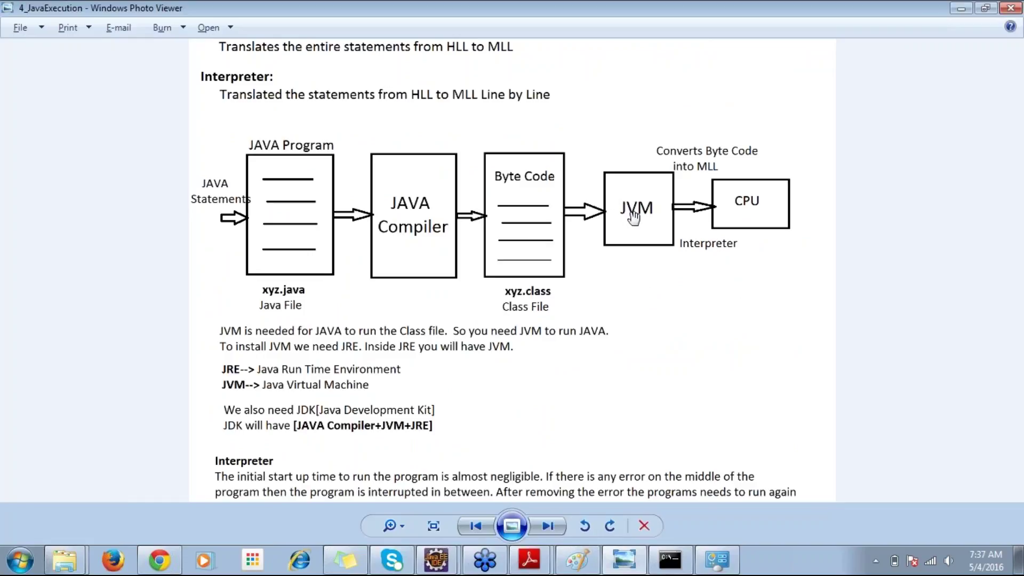
Return to Eclipse and expand Base64.class in java.util to inspect the Base64 class.
key("alt+Tab")
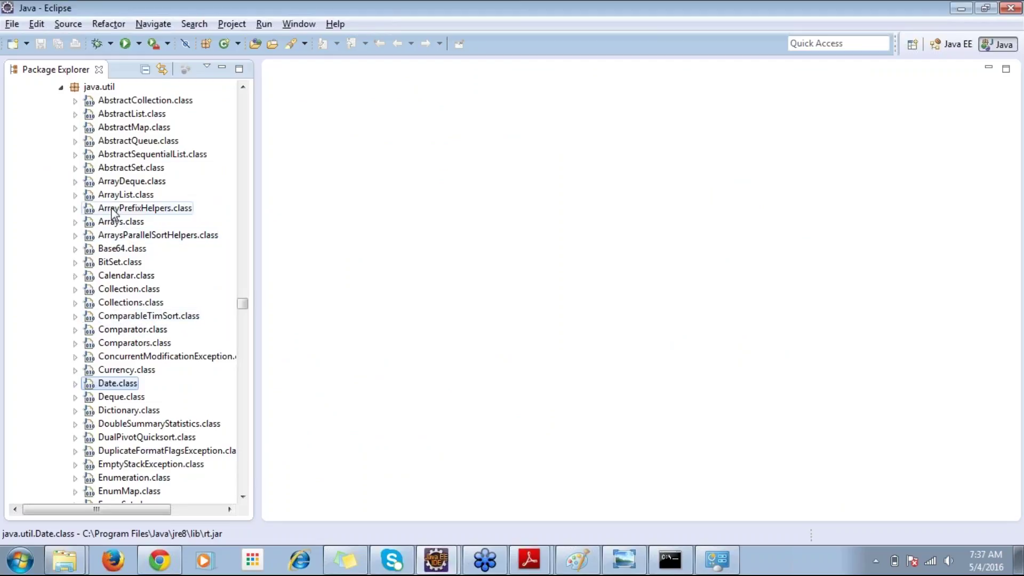
scroll(115, 234, "down", 1)
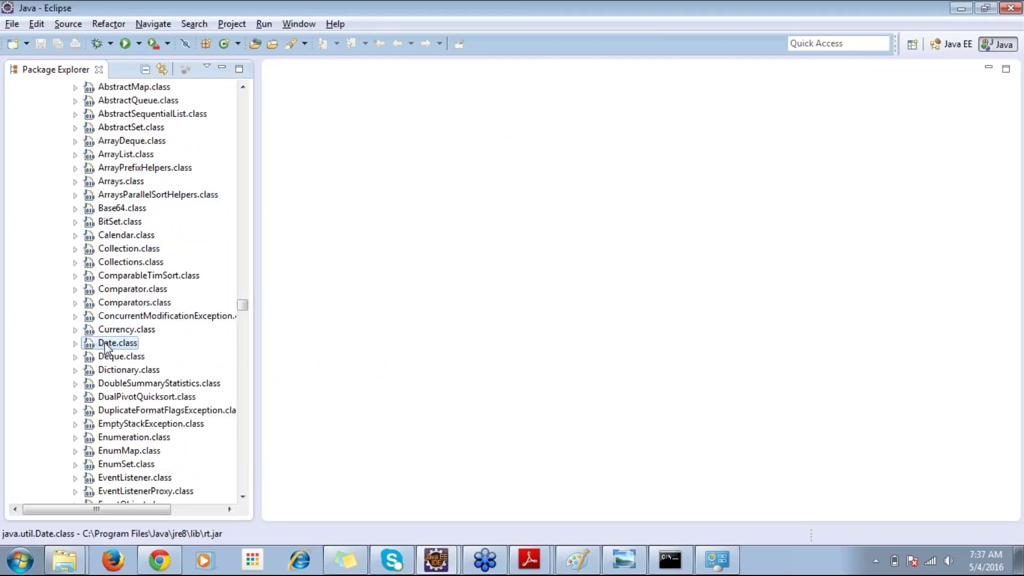
left_click(121, 289)
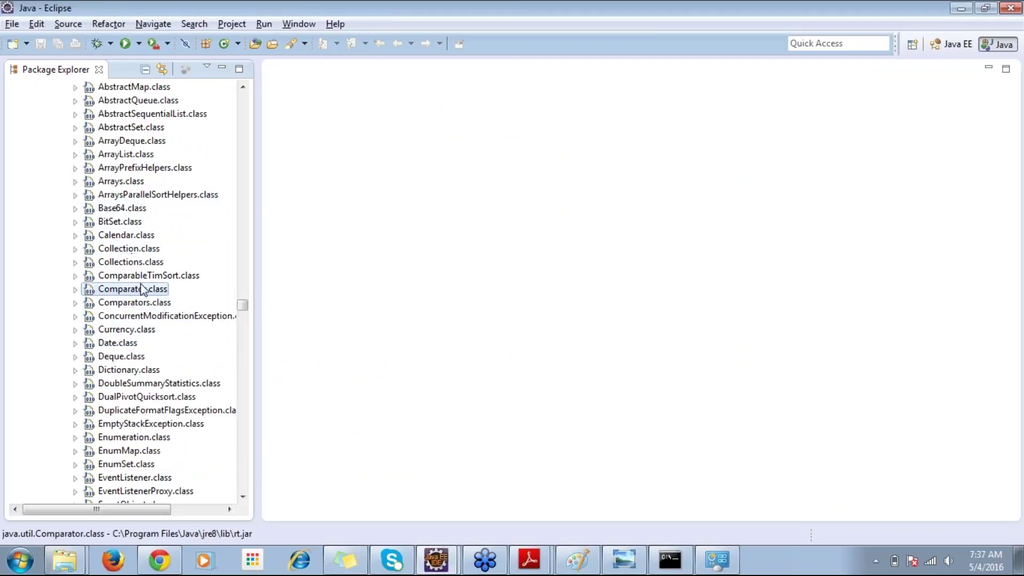
left_click(121, 209)
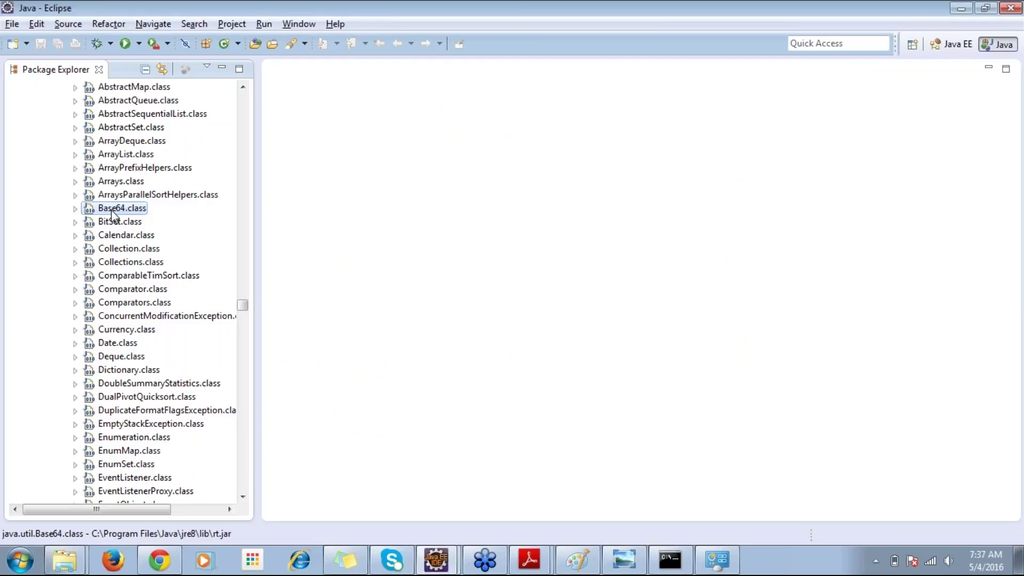
left_click(75, 209)
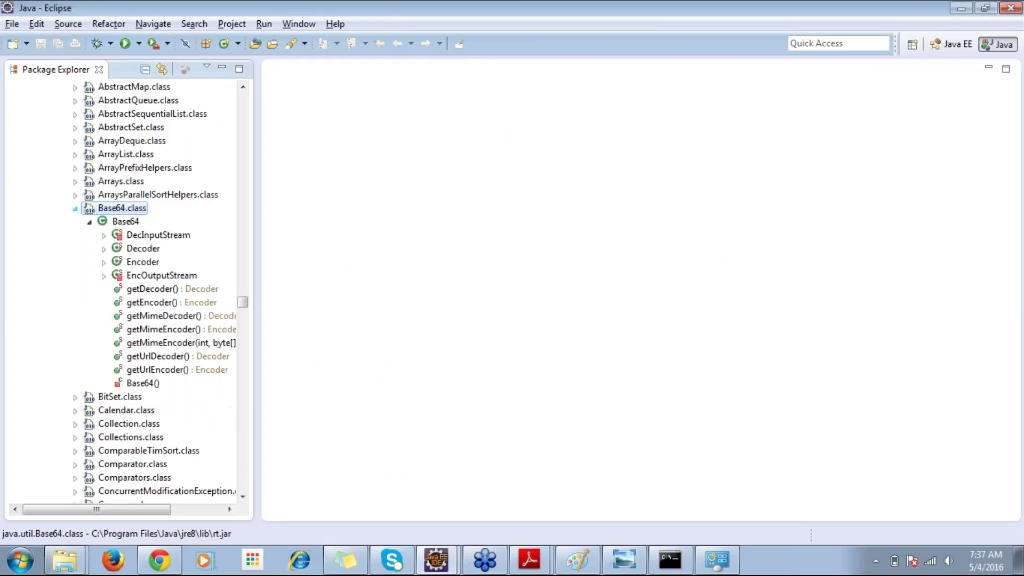
left_click(112, 223)
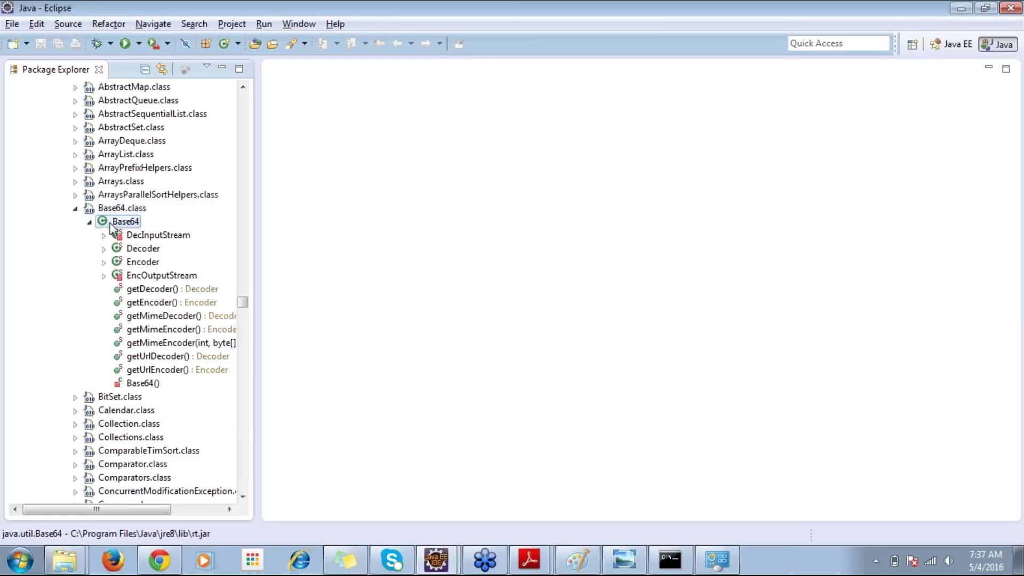
Widen the Package Explorer and go through Base64's methods, briefly viewing the members of its nested EncOutputStream class.
left_click(144, 294)
key("Down")
key("Down")
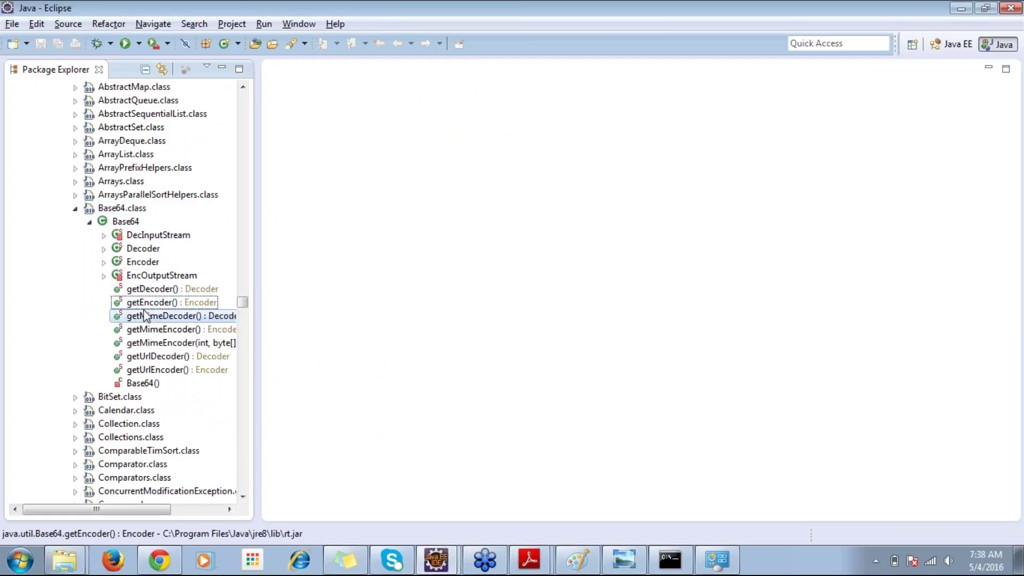
left_click_drag(258, 299, 293, 299)
key("Down")
key("Down")
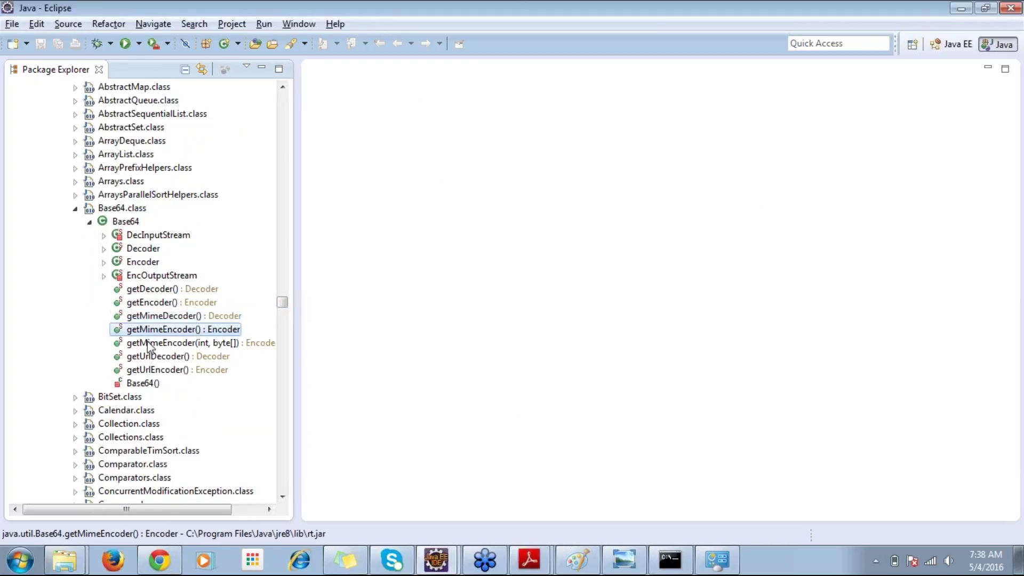
key("Down")
key("Down")
key("Up")
key("Up")
key("Up")
key("Up")
key("Up")
key("Up")
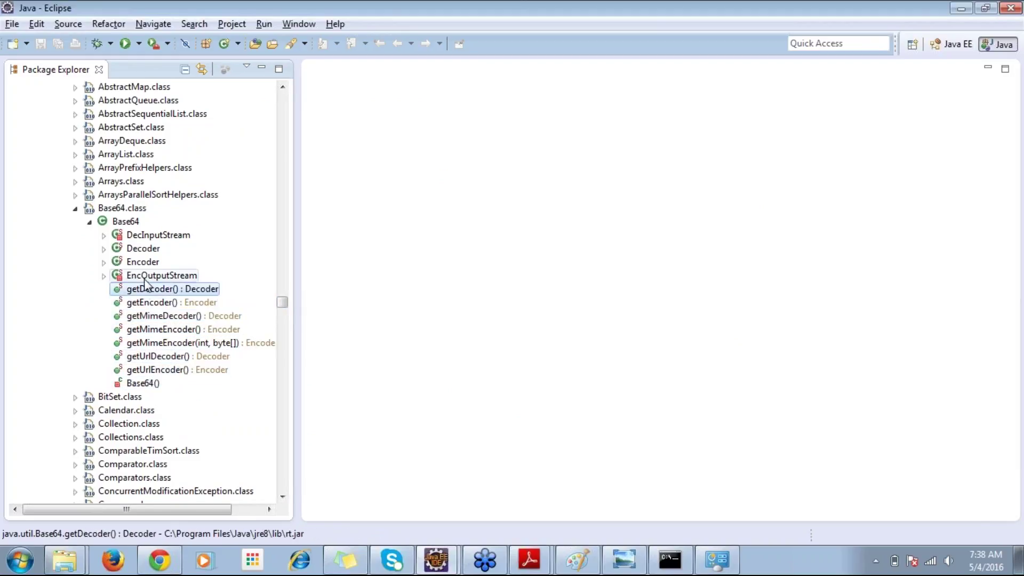
left_click(104, 276)
left_click(104, 276)
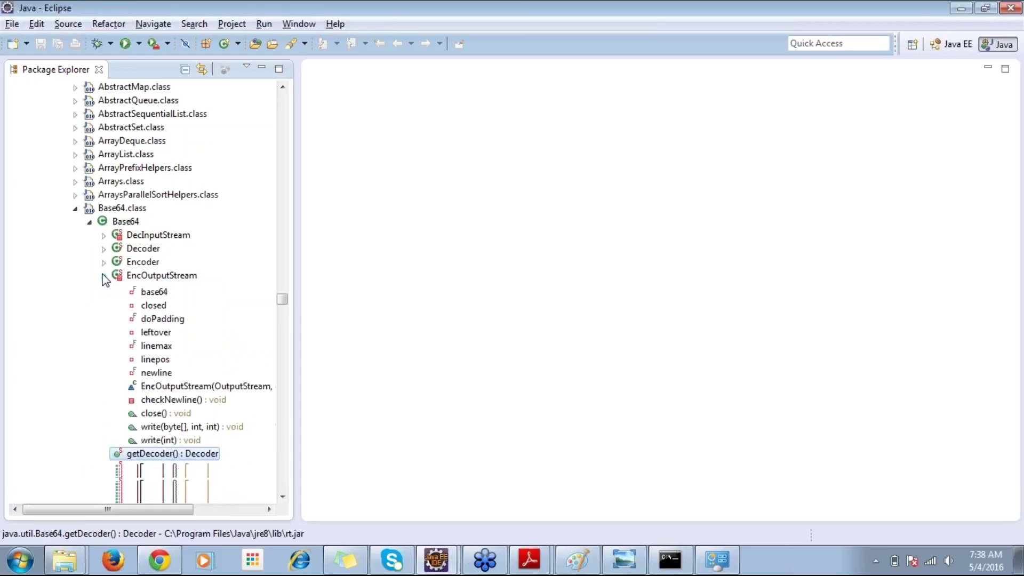
Collapse Base64.class and briefly inspect the contents of Currency.class and Date.class, collapsing each again.
left_click(89, 222)
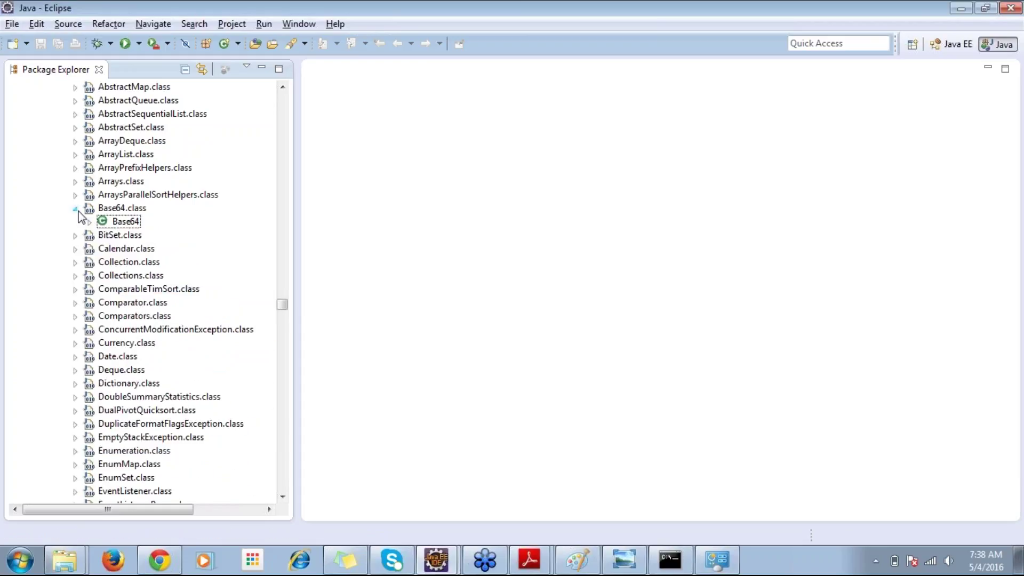
left_click(76, 209)
left_click(75, 330)
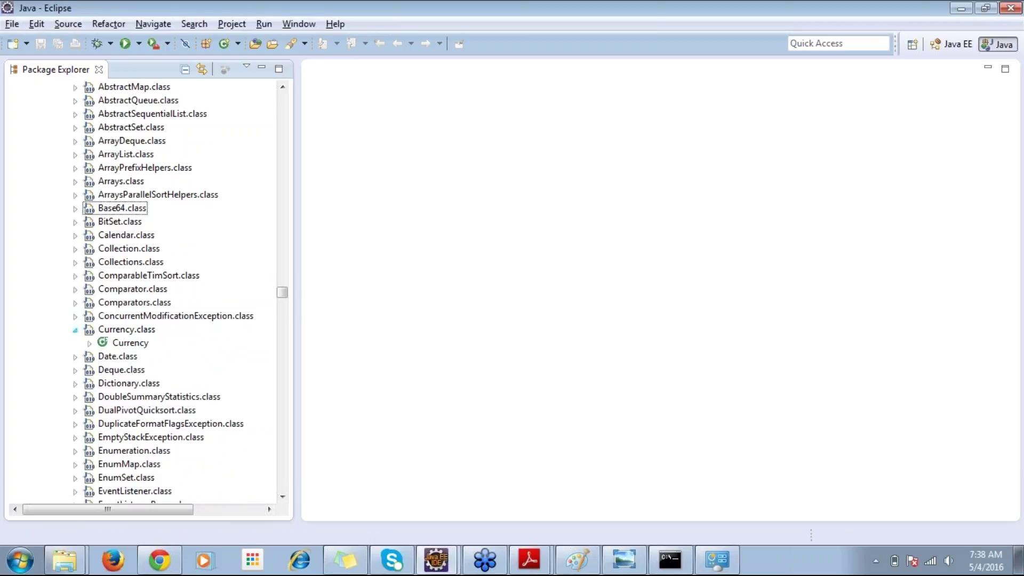
left_click(89, 343)
left_click(75, 329)
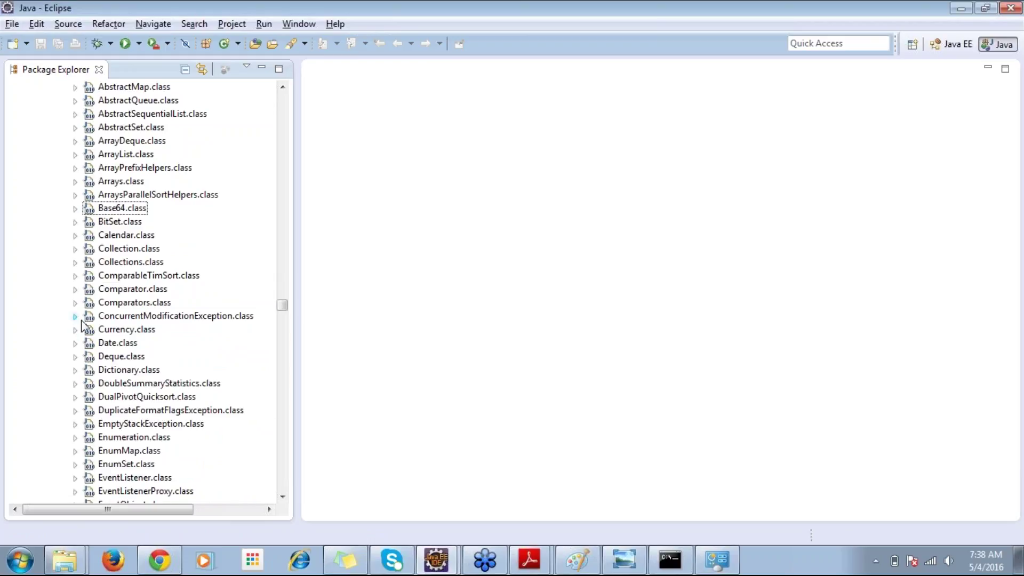
scroll(91, 255, "down", 1)
left_click(75, 302)
left_click(90, 316)
left_click(75, 302)
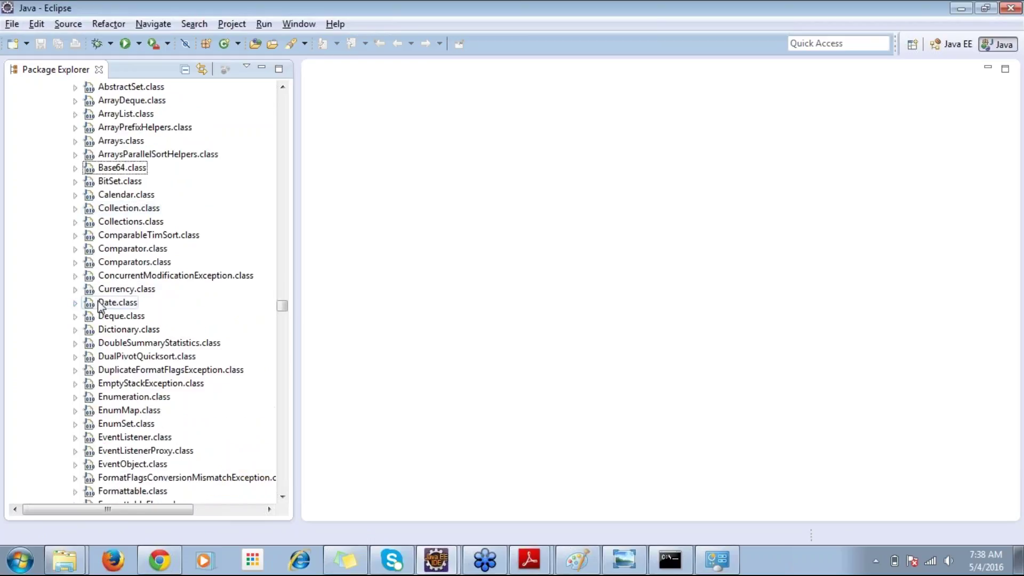
Collapse the java.util package and rt.jar to get back to the list of library jars.
scroll(60, 195, "up", 4)
left_click(61, 168)
left_click(61, 169)
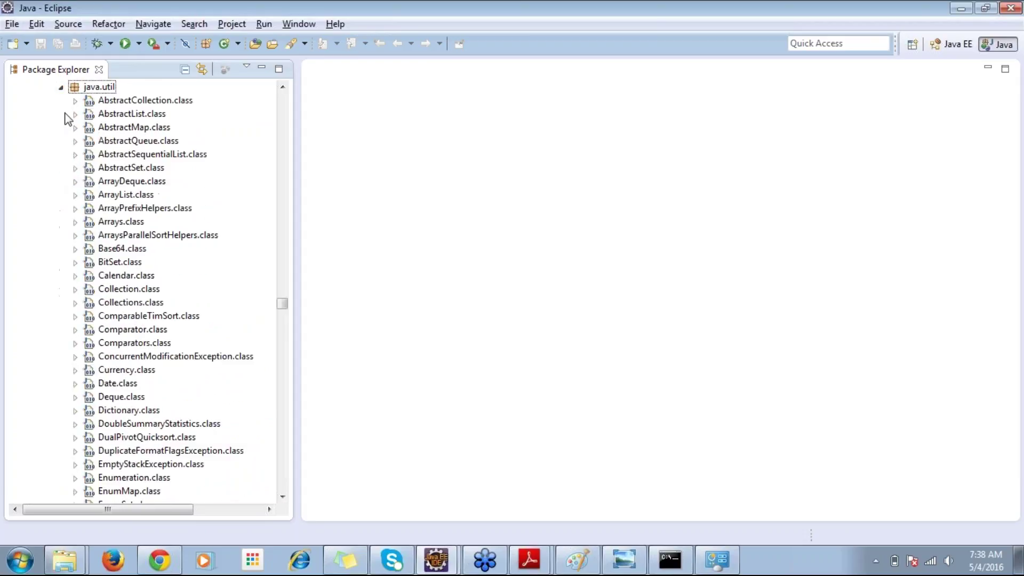
left_click(60, 89)
scroll(109, 298, "up", 6)
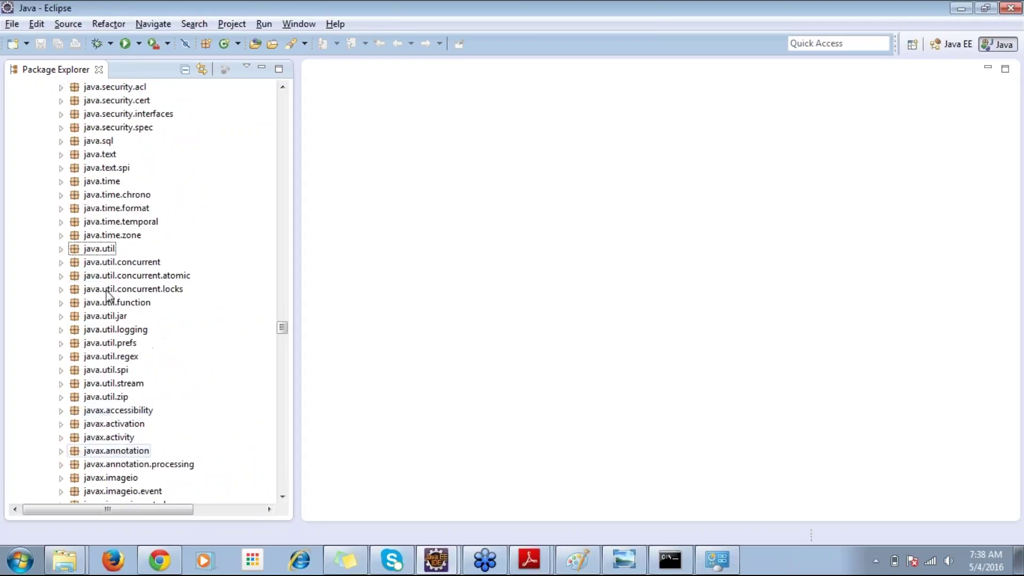
left_click_drag(282, 329, 282, 95)
left_click(46, 141)
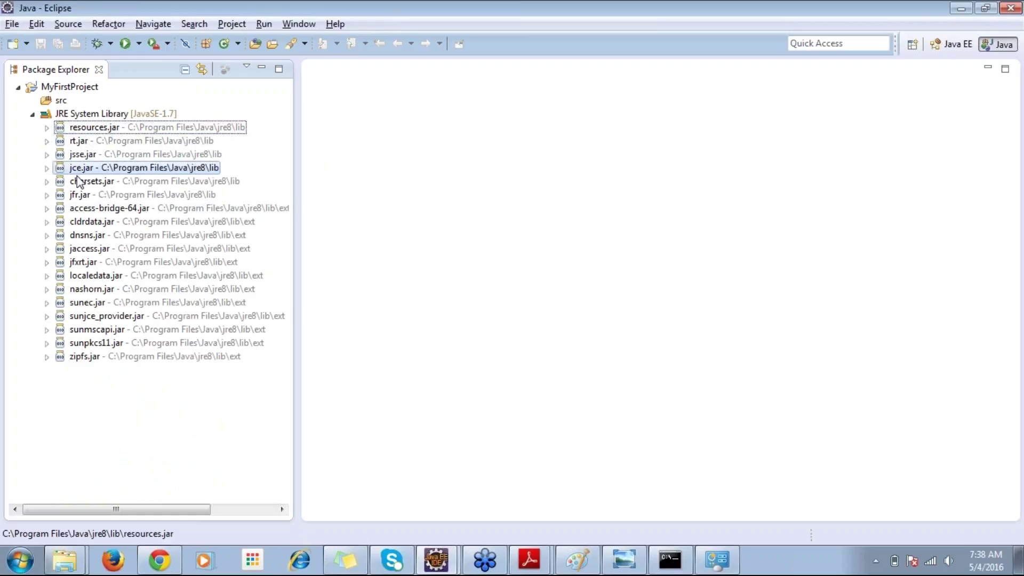
Review a few more library jars, collapse the JRE System Library, and select the src folder of MyFirstProject.
left_click(92, 316)
left_click(90, 221)
left_click(81, 168)
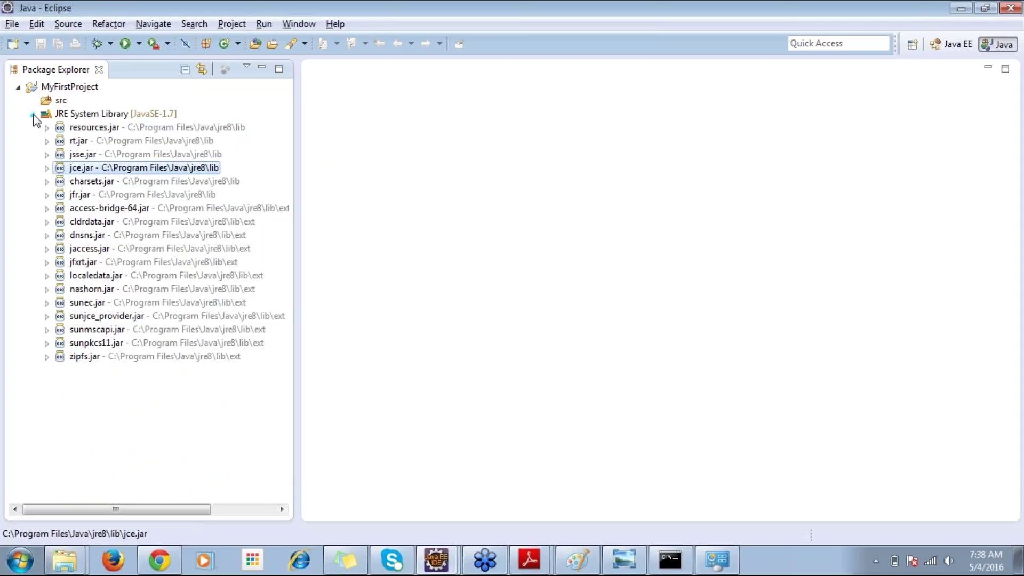
left_click(32, 114)
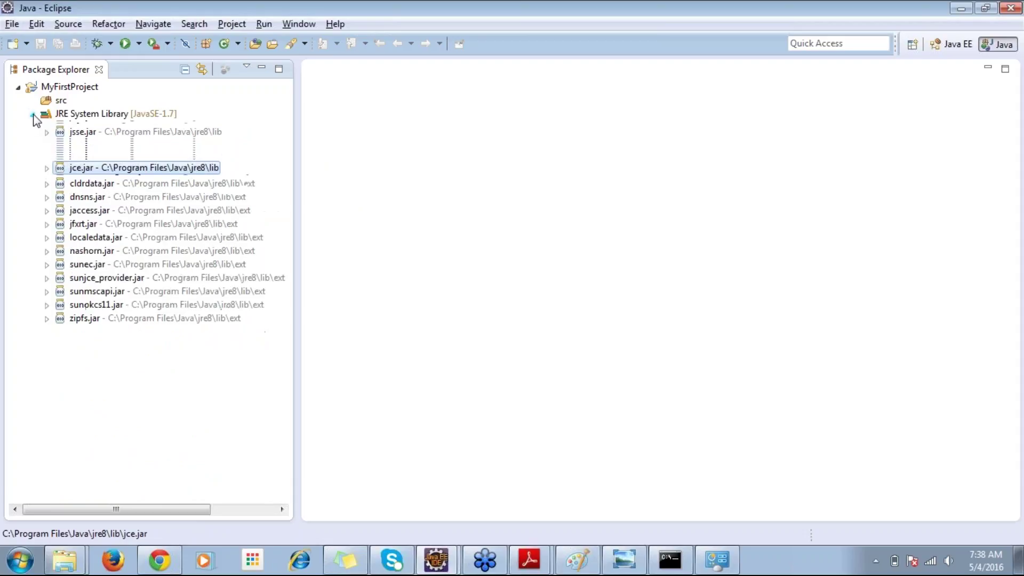
left_click(86, 115)
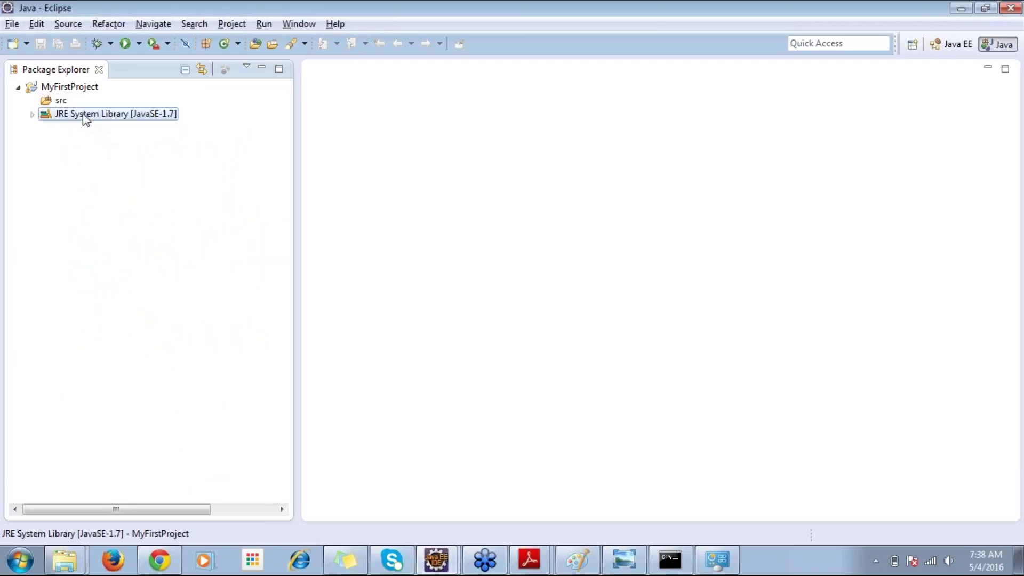
left_click(63, 100)
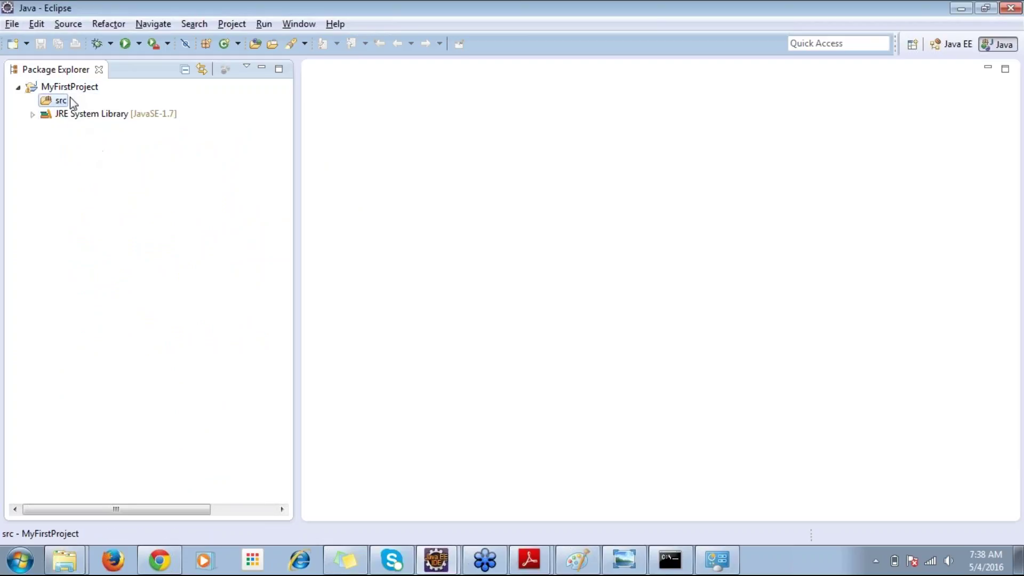
Switch to Paint and draw a blue rectangle about 290 × 268 px inside the upper-left part of the Eclipse View box.
key("alt+Tab")
key("alt+Tab")
key("alt+Tab")
key("Tab")
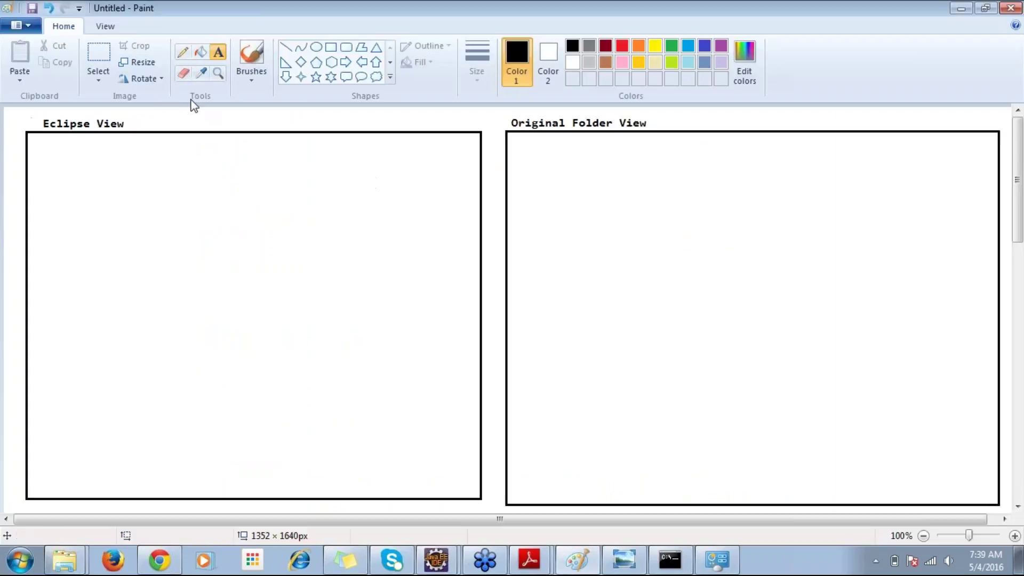
left_click(330, 46)
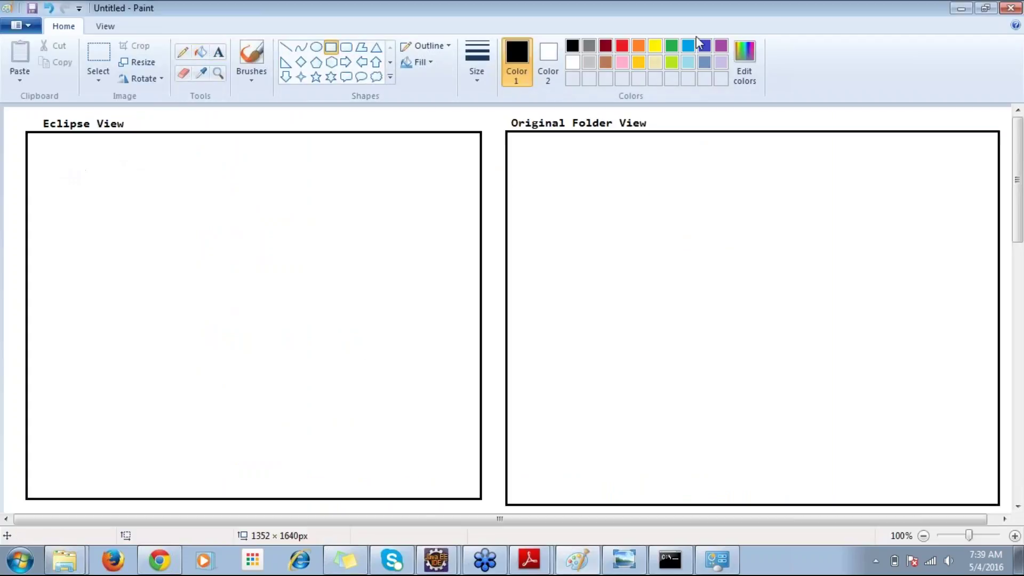
left_click(704, 46)
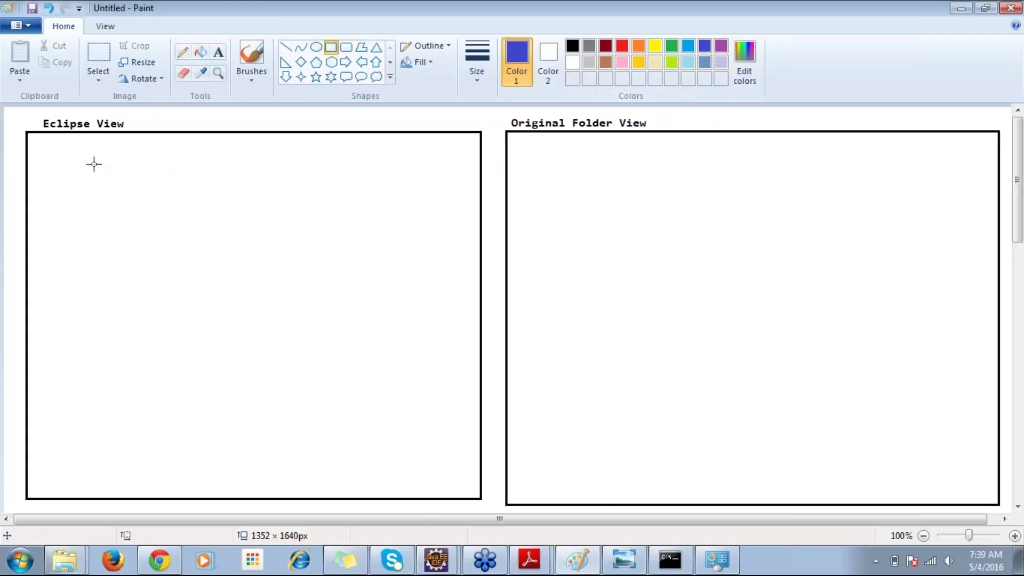
left_click_drag(55, 165, 273, 364)
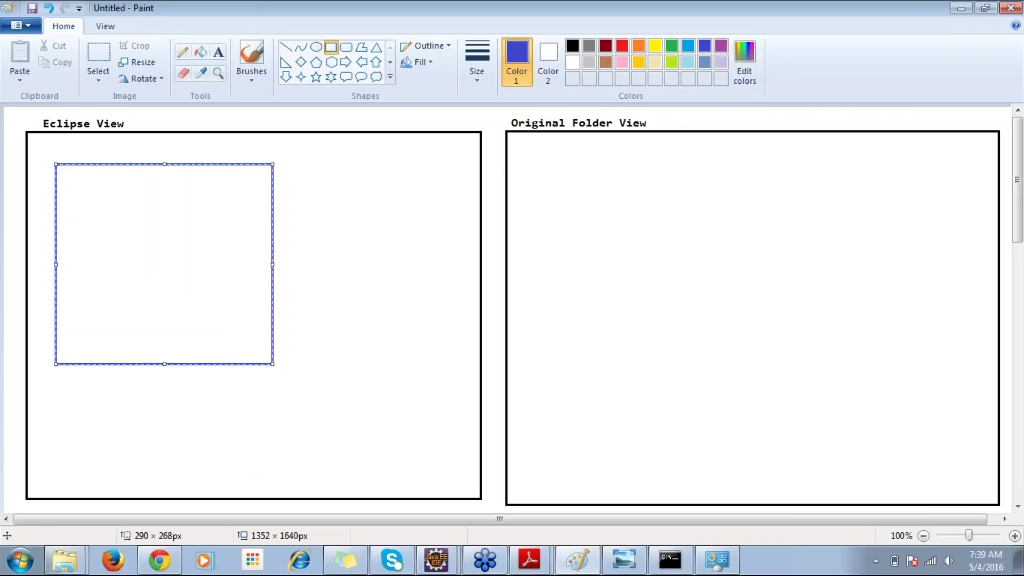